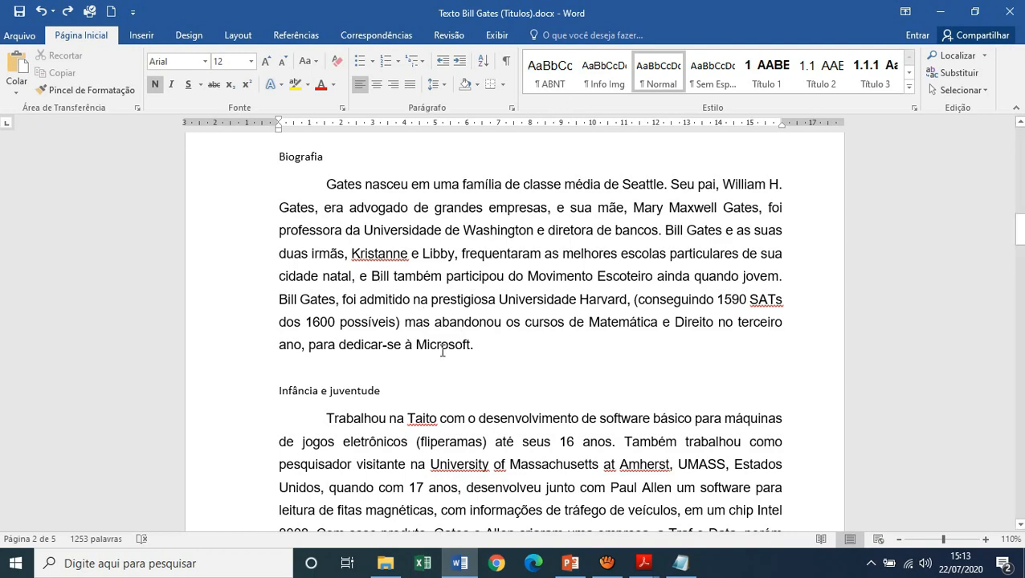
Review the SUMARIO page and the section headings from Biografia to O primeiro computador pessoal in the document
drag(1019, 230, 950, 134)
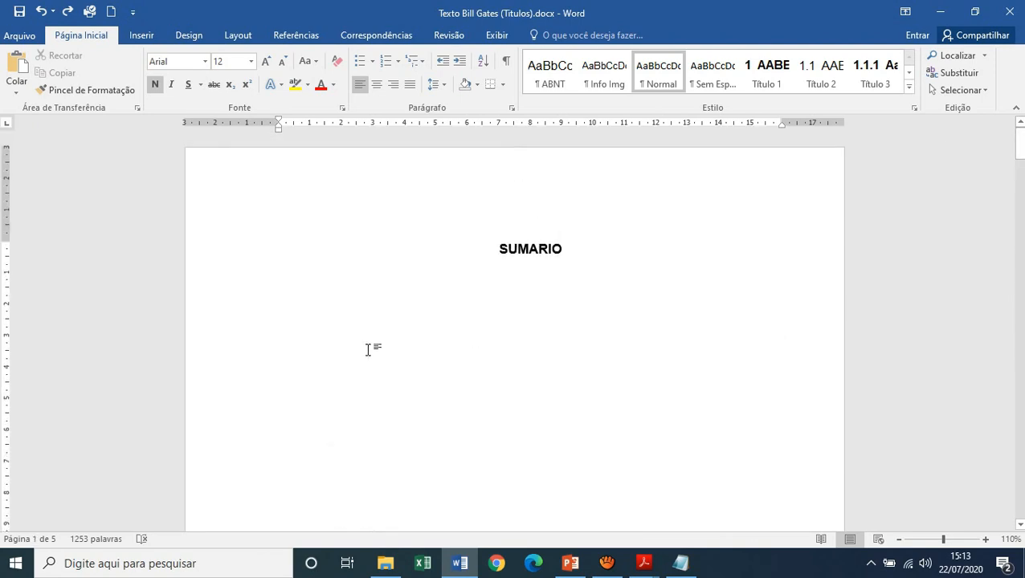
drag(1018, 143, 1022, 226)
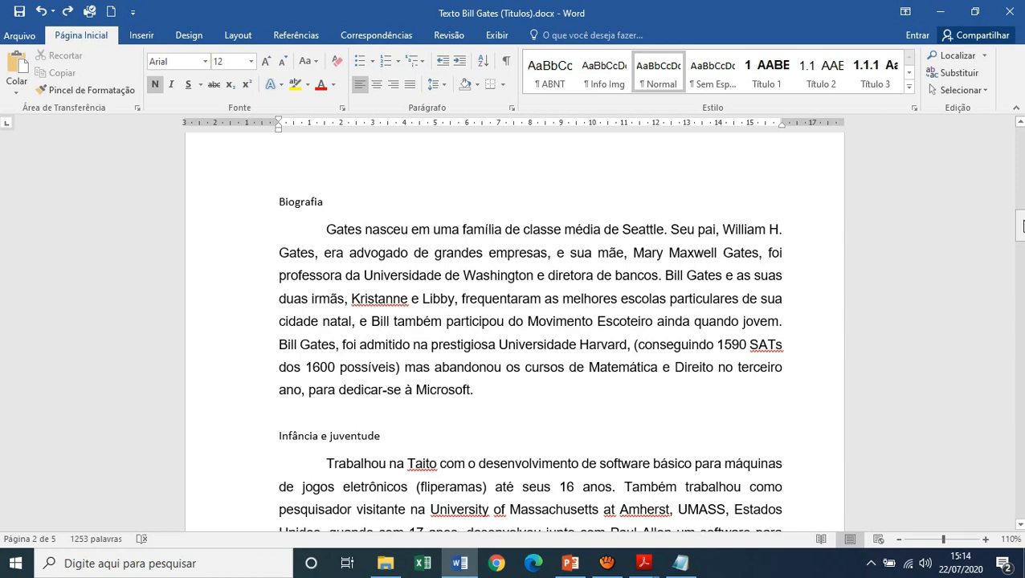
drag(1022, 227, 1021, 273)
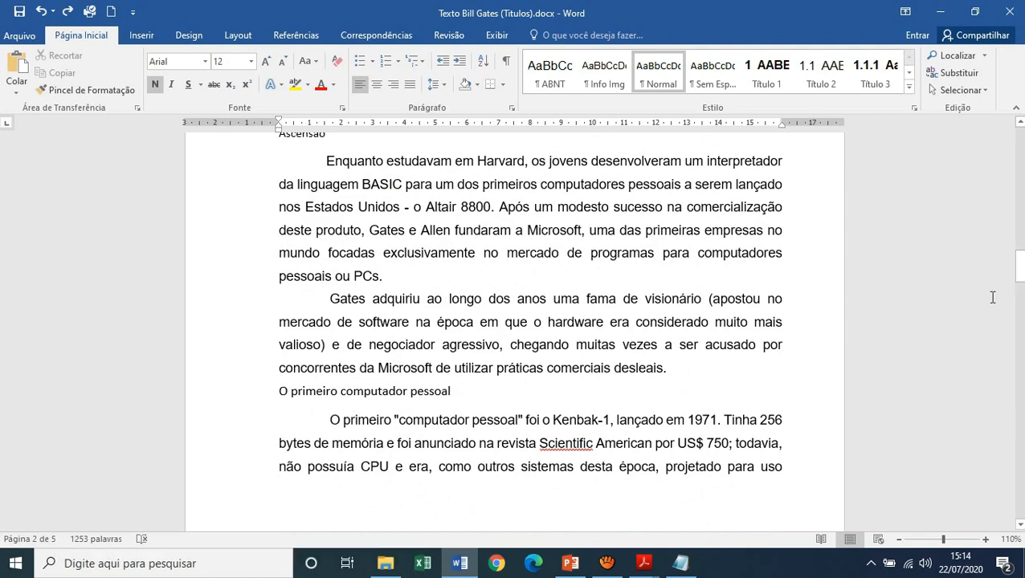
drag(1019, 265, 1020, 241)
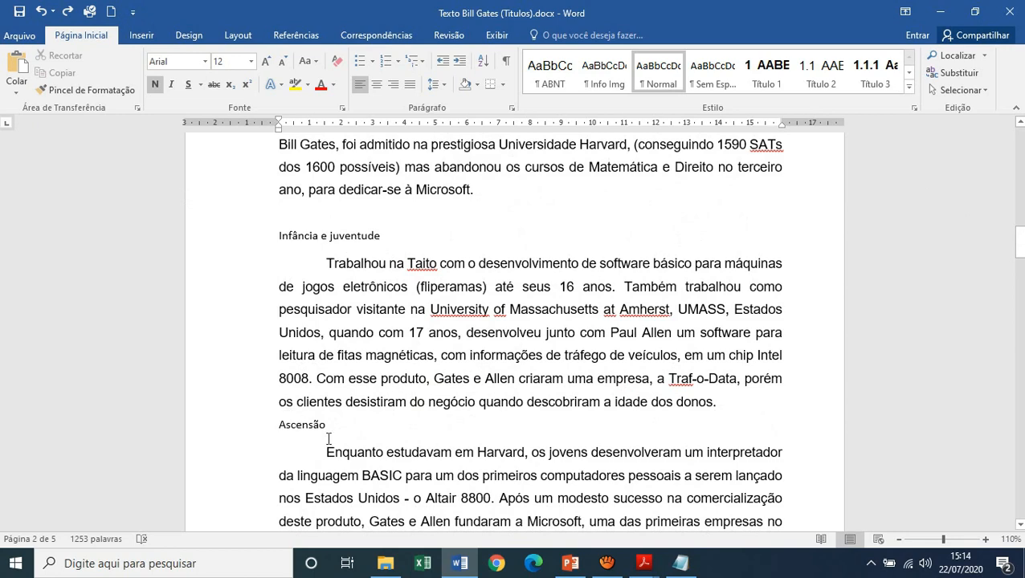
drag(1019, 241, 1017, 271)
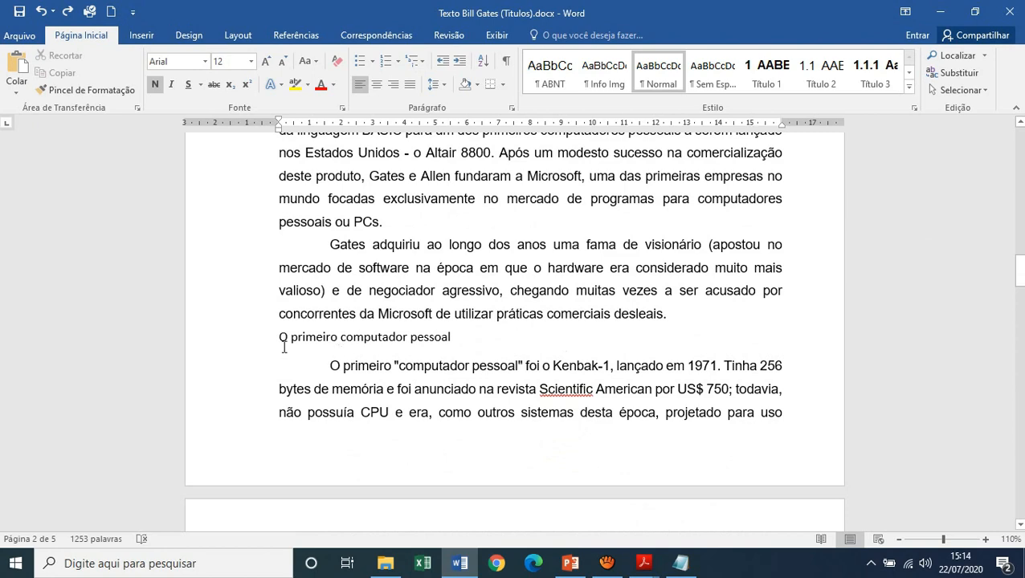
drag(1021, 273, 1021, 233)
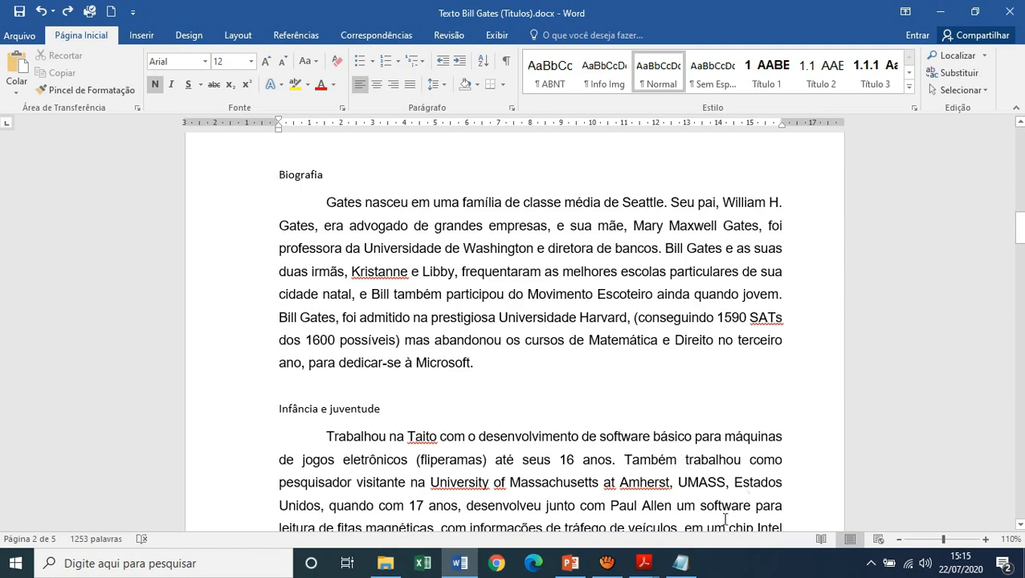
Switch to TITULOS.txt in Notepad and examine the levels assigned to Biografia and the three titles beneath it
click(683, 565)
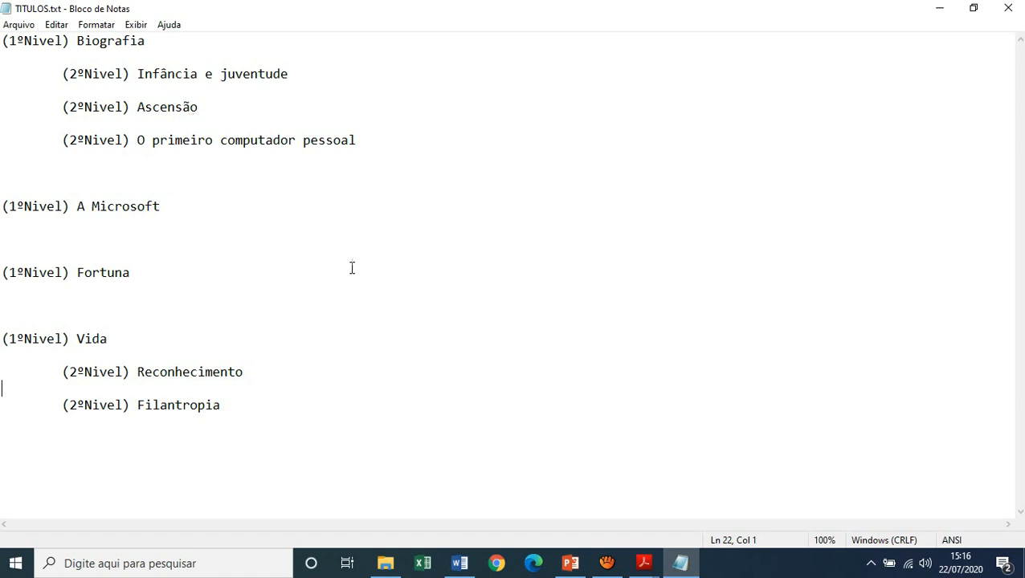
click(465, 566)
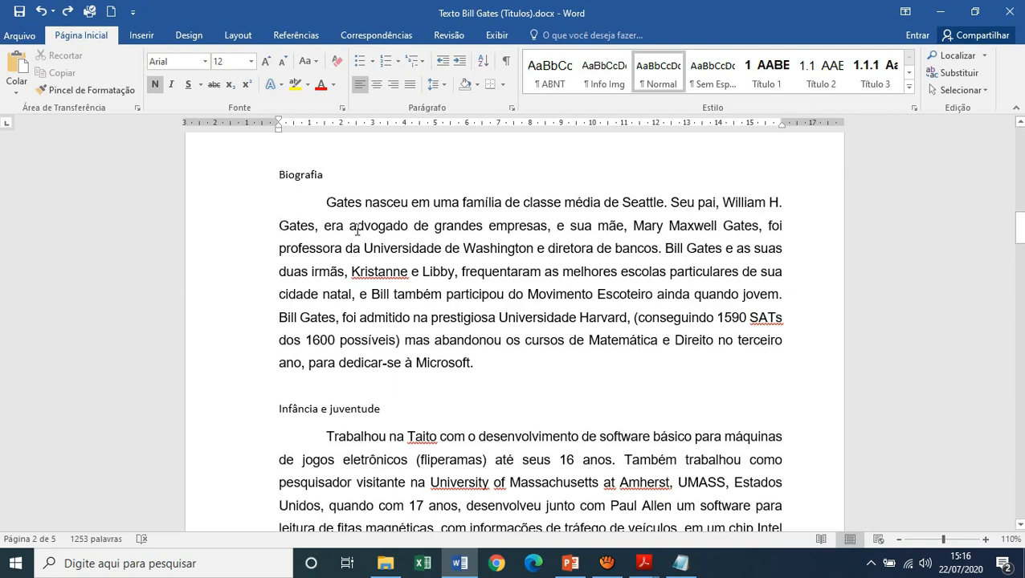
click(464, 567)
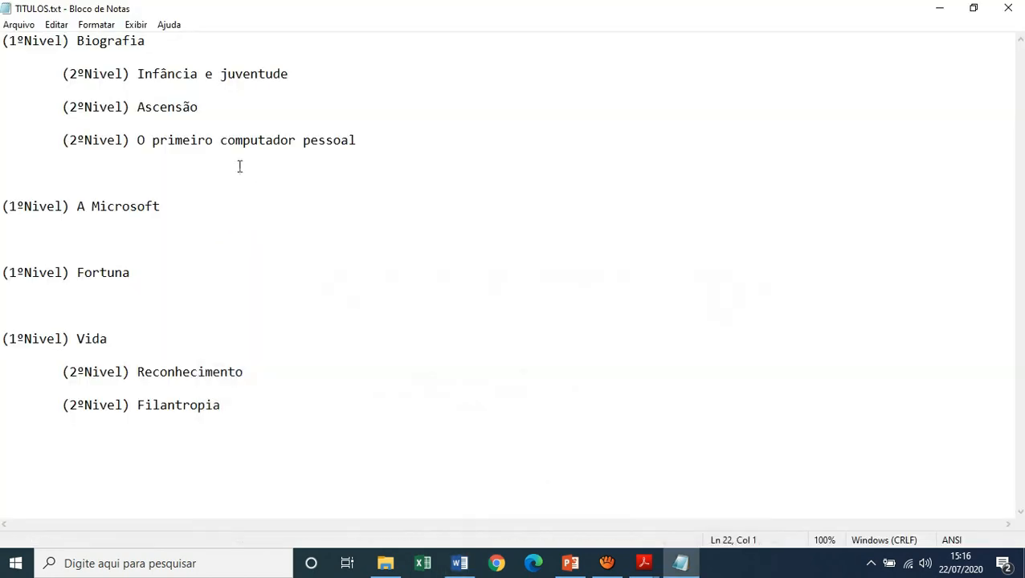
click(155, 44)
drag(146, 42, 68, 41)
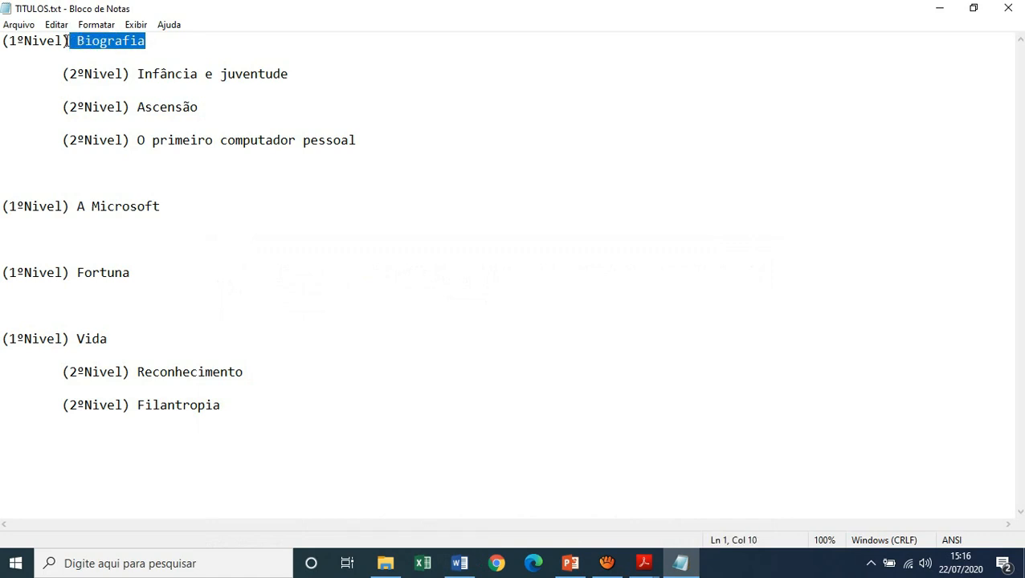
click(158, 44)
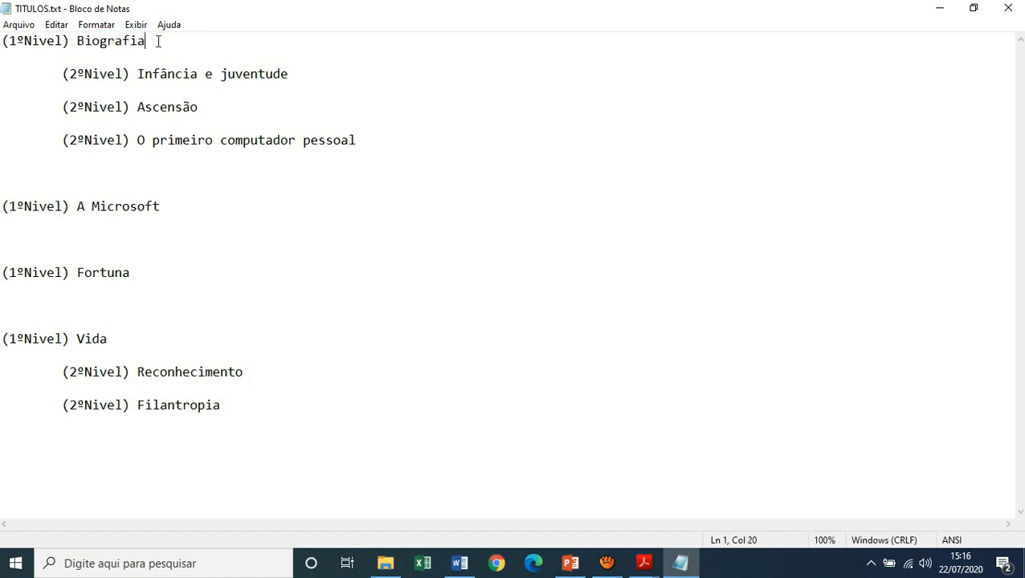
drag(159, 41, 80, 40)
click(130, 40)
drag(70, 40, 2, 41)
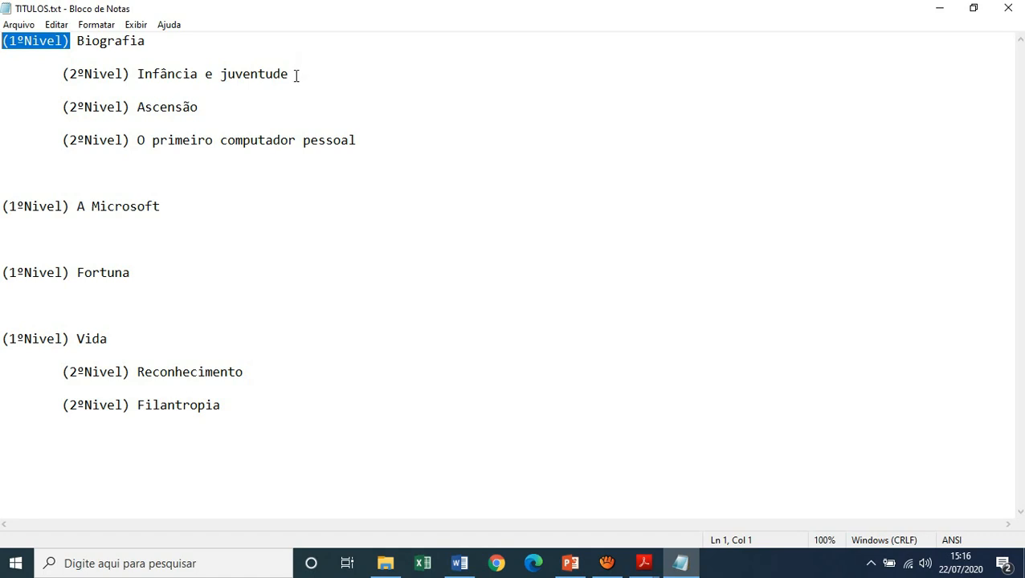
drag(296, 76, 135, 74)
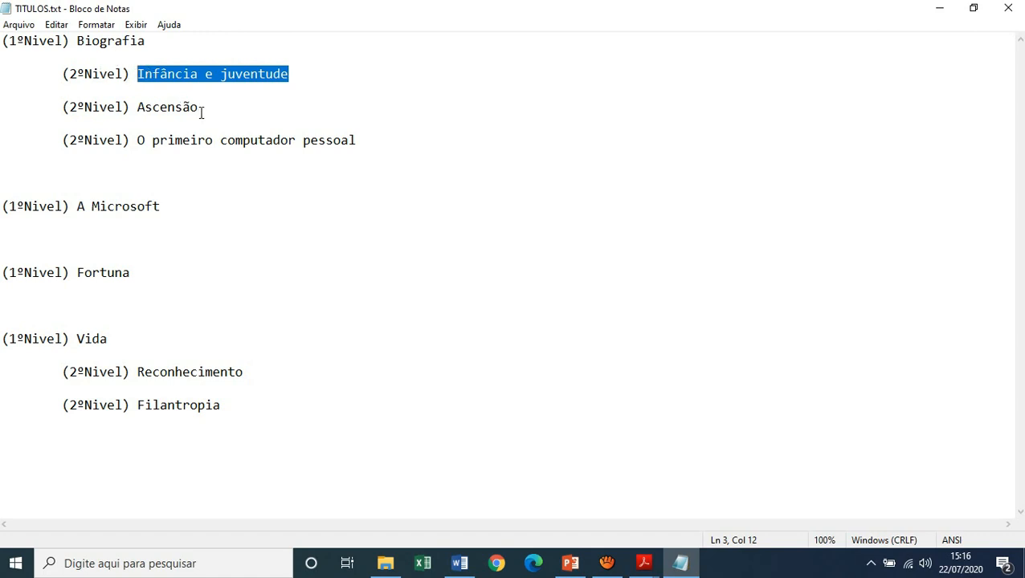
drag(201, 110, 139, 109)
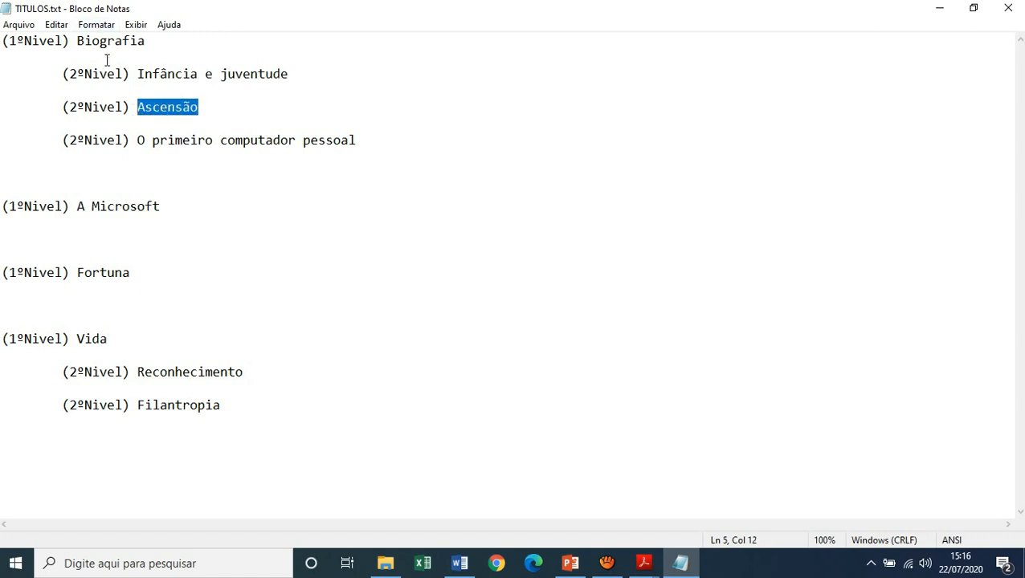
drag(361, 141, 134, 140)
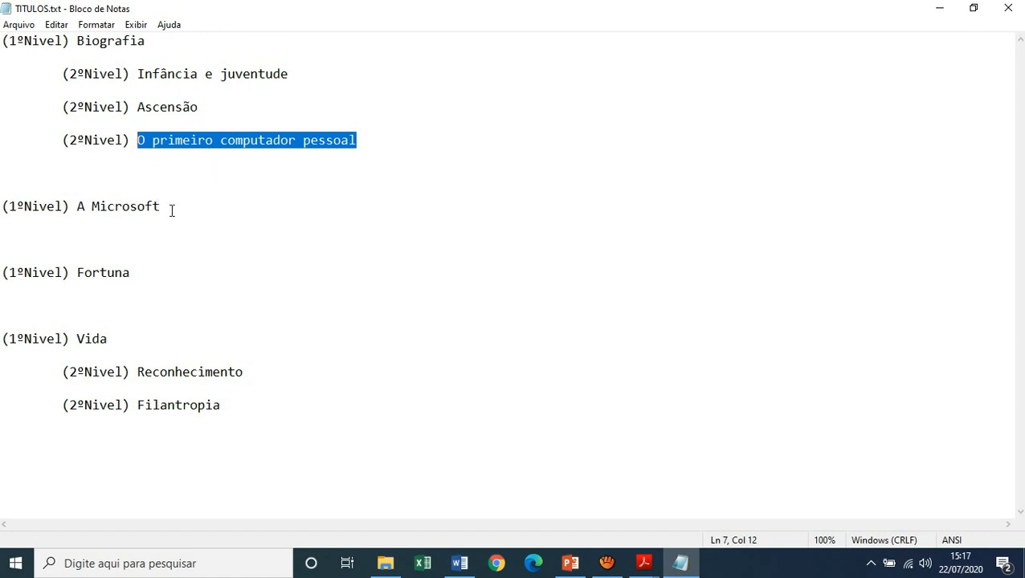
Examine the levels listed for the titles A Microsoft and Fortuna in the notes
drag(170, 211, 3, 201)
click(57, 206)
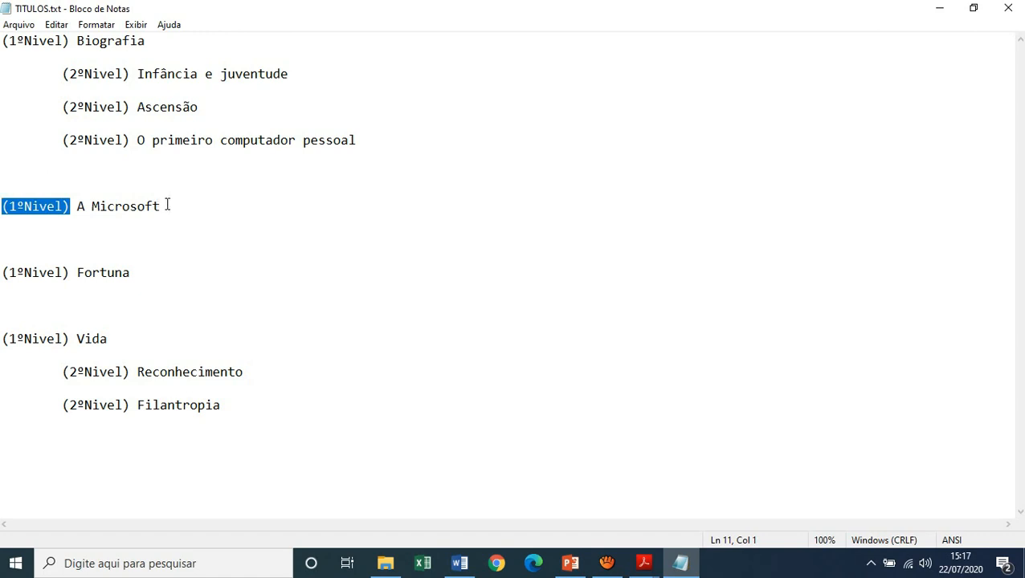
drag(167, 206, 78, 205)
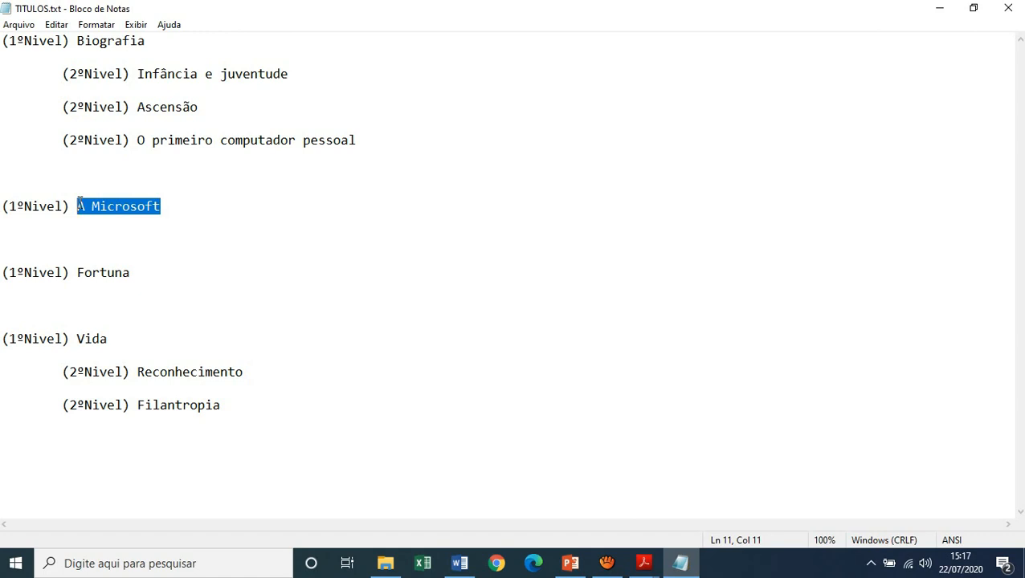
click(114, 236)
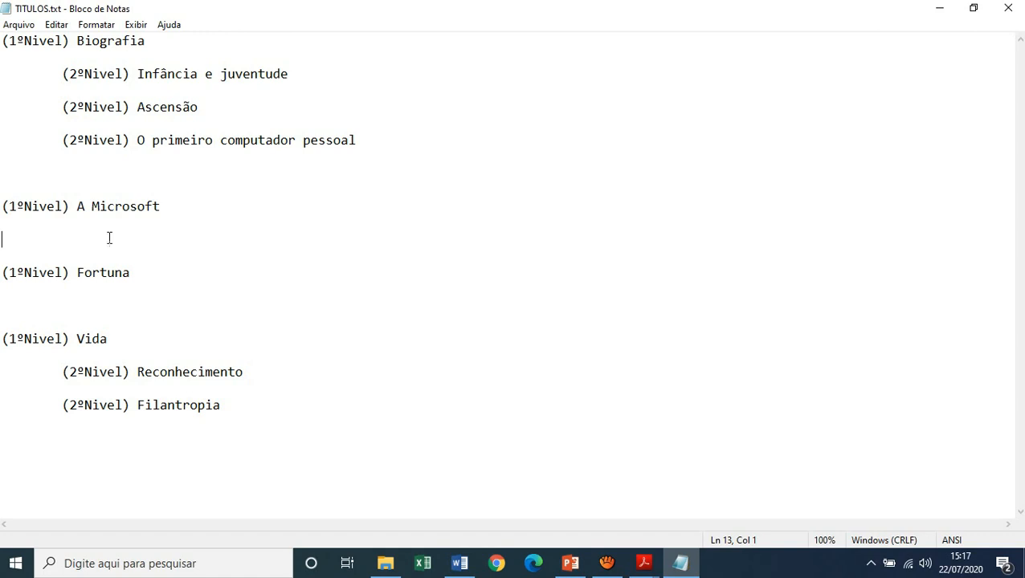
drag(162, 206, 2, 207)
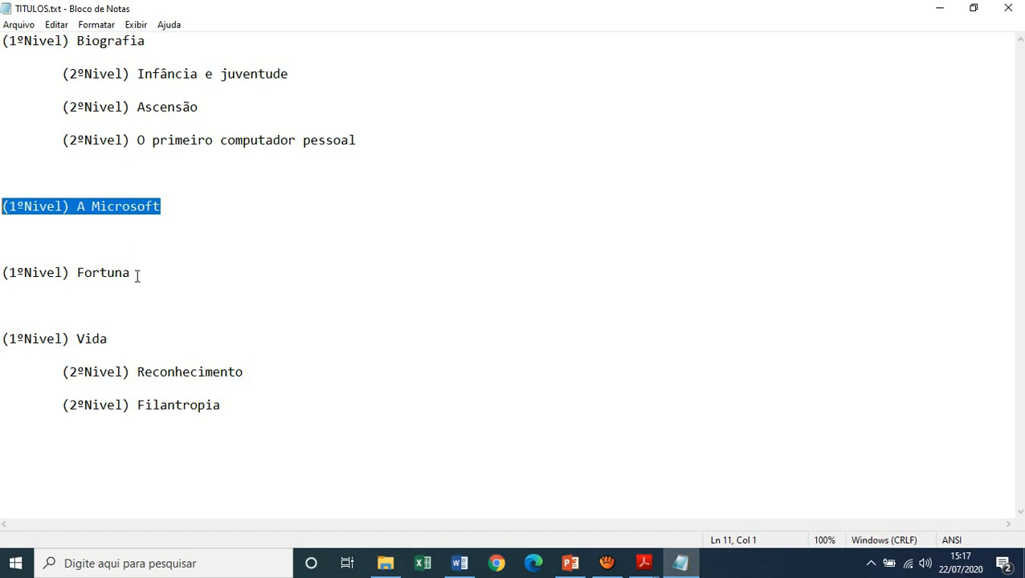
drag(132, 275, 4, 275)
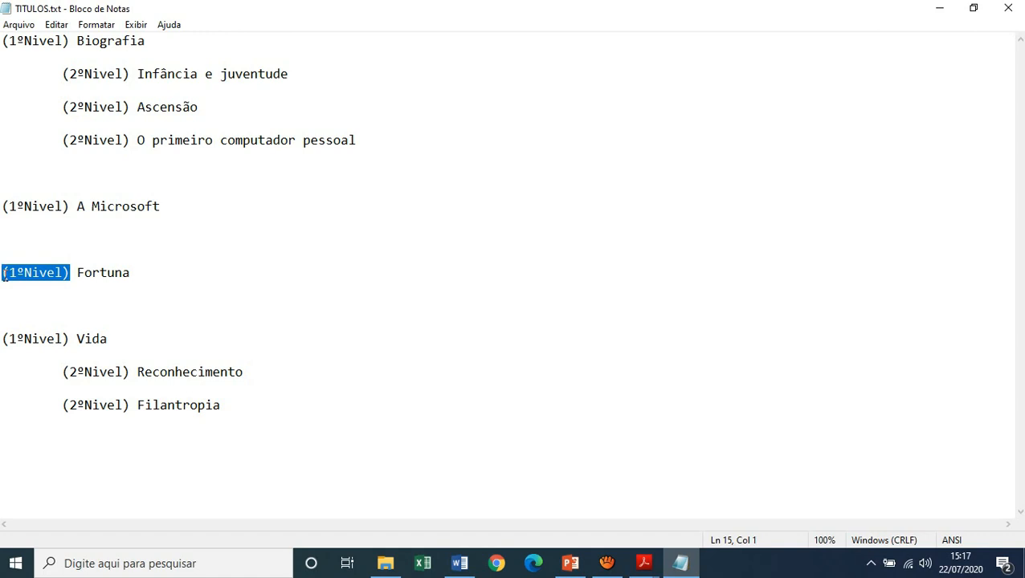
Examine the levels of Vida, Reconhecimento and Filantropia in the notes, and recheck the A Microsoft line
click(114, 338)
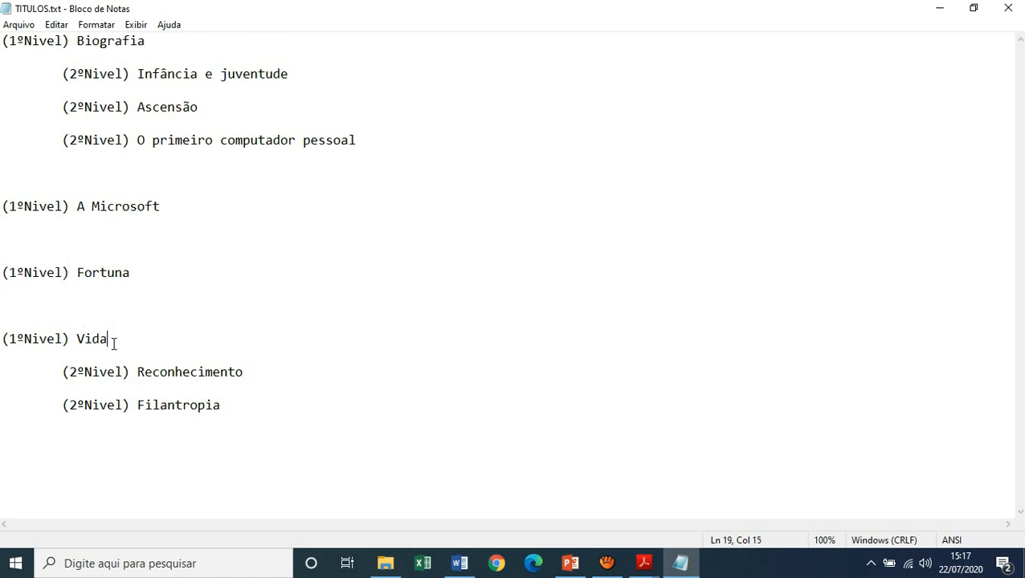
drag(113, 343, 76, 340)
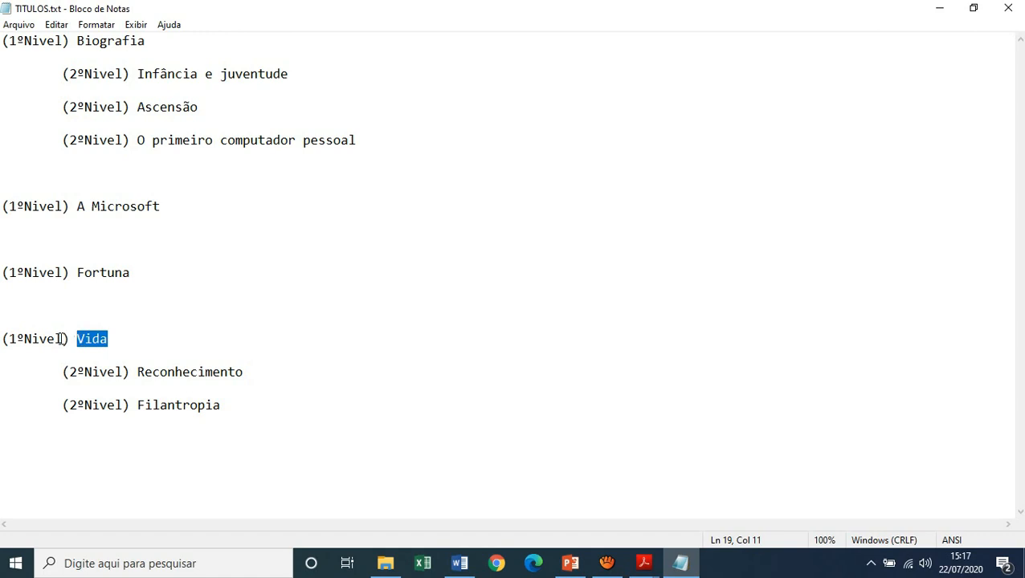
click(121, 350)
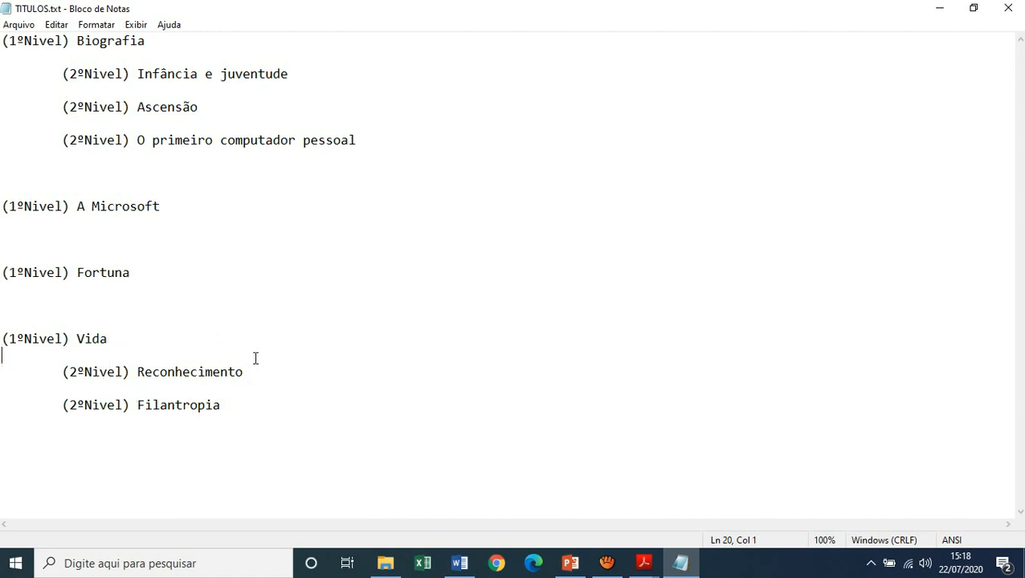
drag(249, 374, 138, 371)
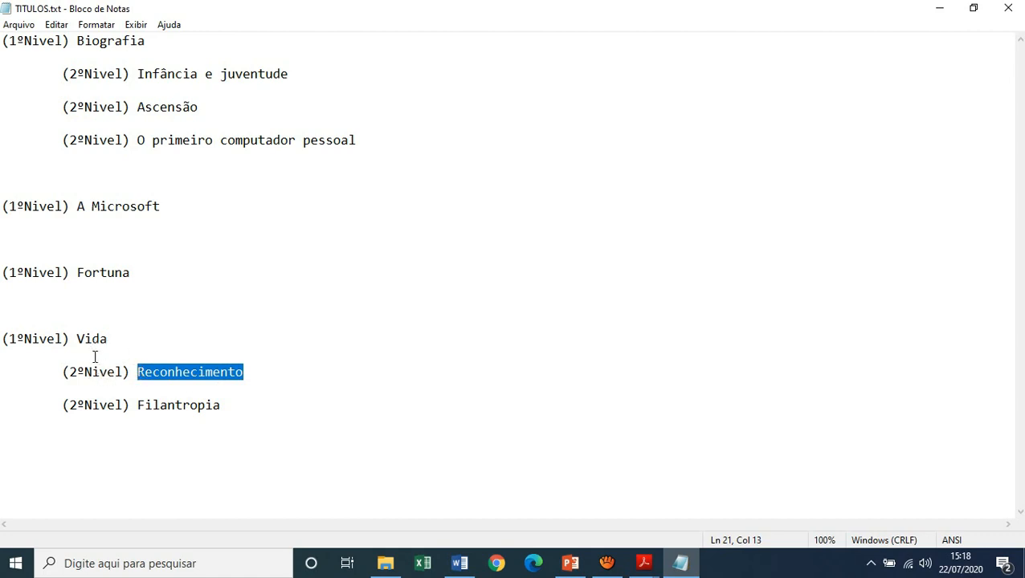
drag(227, 408, 139, 408)
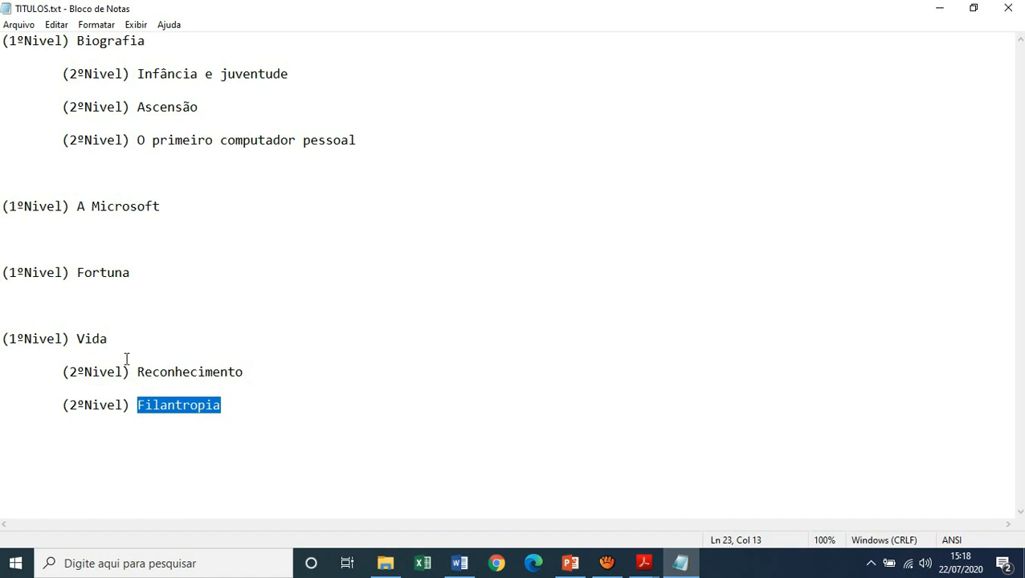
click(170, 374)
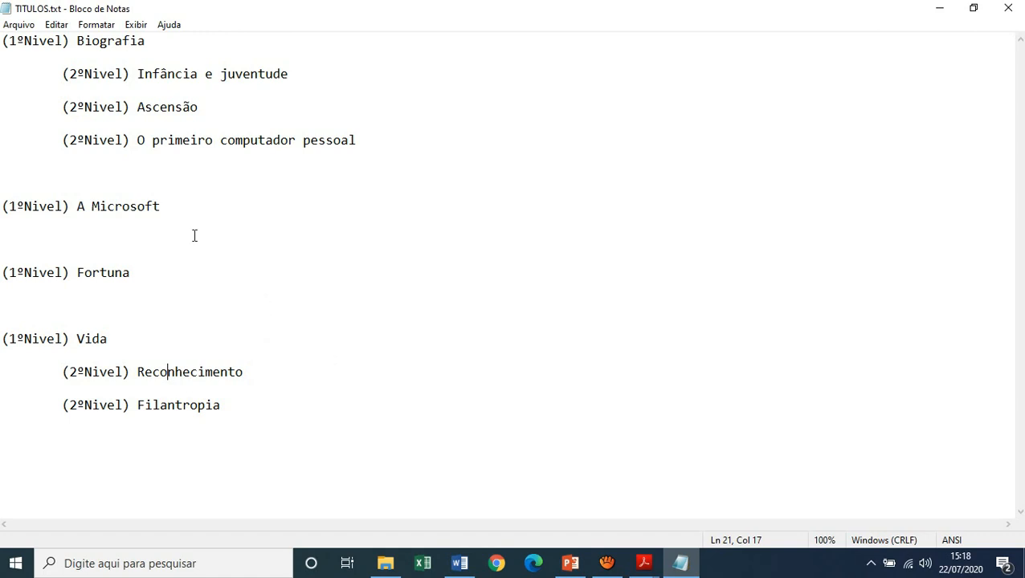
click(167, 207)
drag(168, 206, 4, 193)
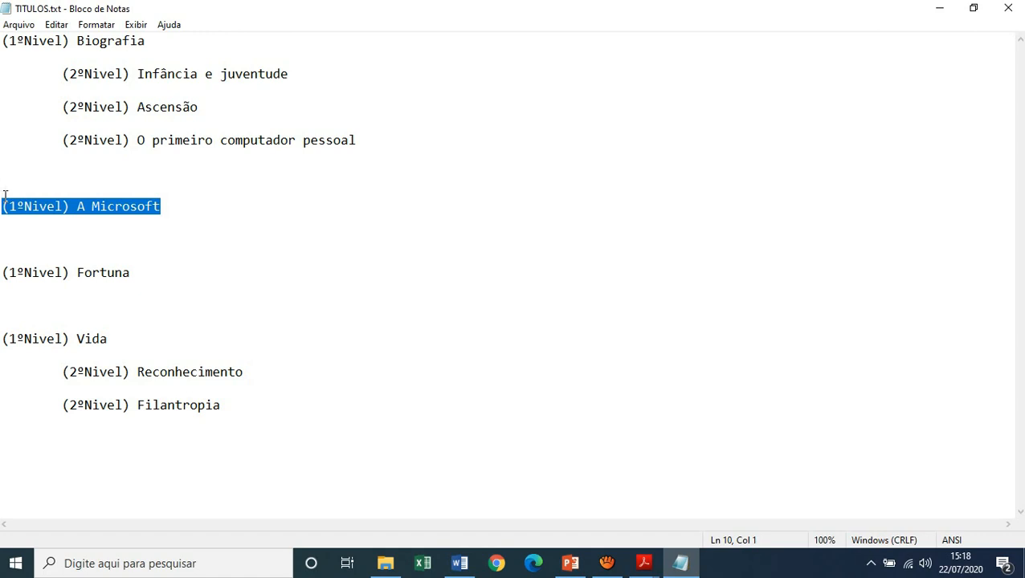
Switch to PowerPoint to read slide 7 on title-level formatting, and consult the SUMÁRIO page of the sample TCC in Acrobat Reader
click(570, 564)
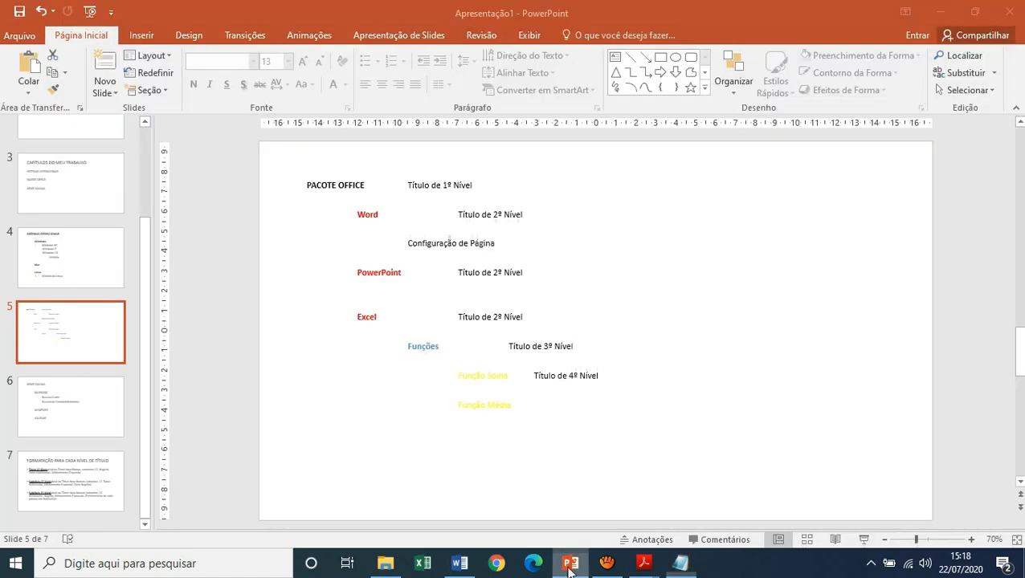
click(87, 480)
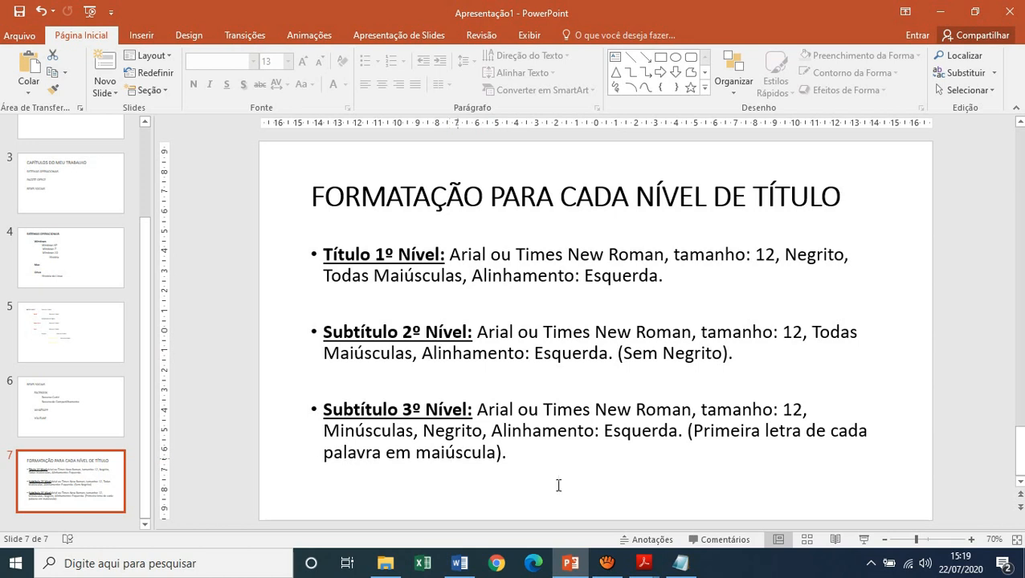
click(643, 567)
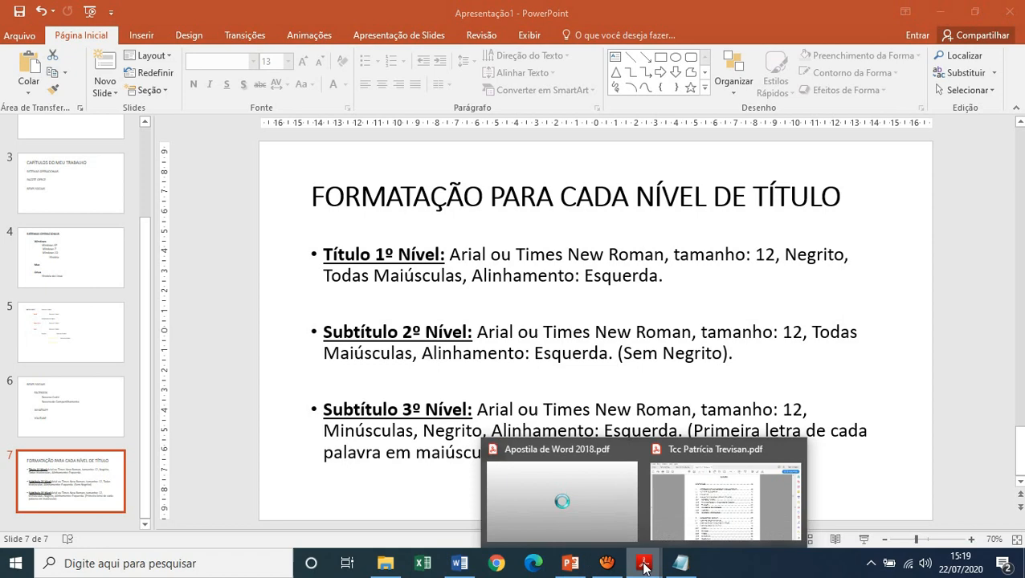
click(723, 514)
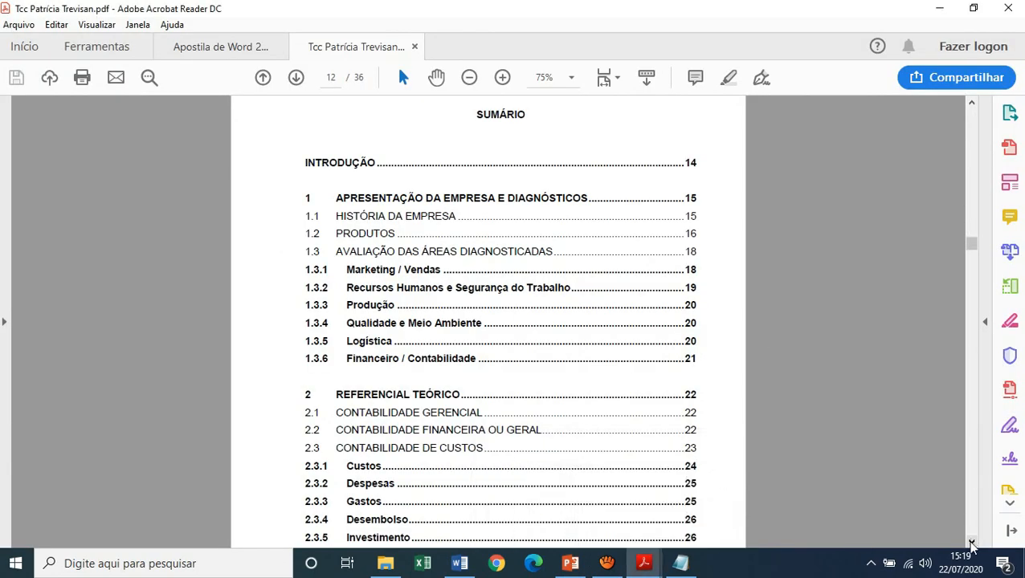
click(971, 543)
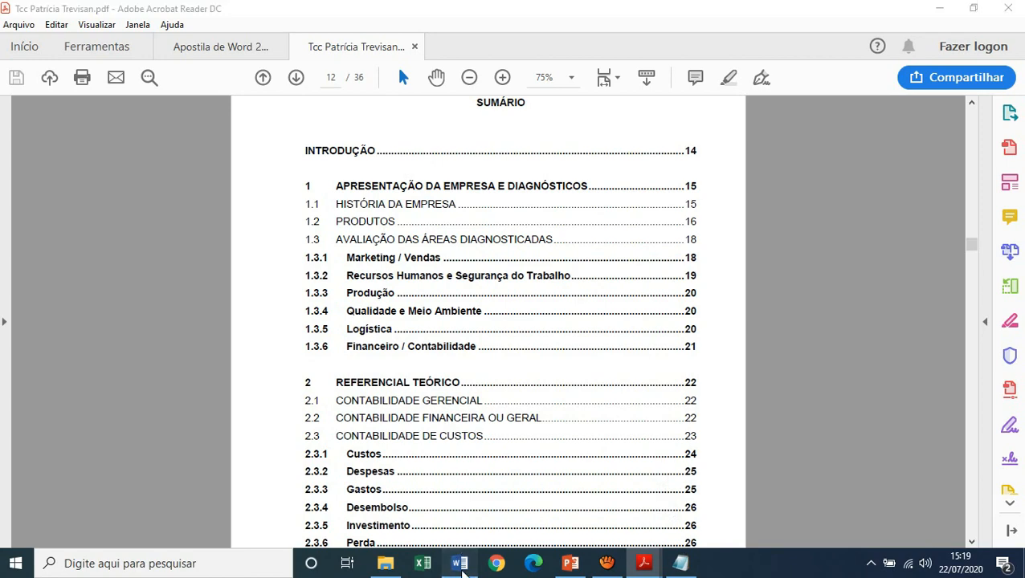
Recheck the Word text and the title list in Notepad, and return to the title formatting rules in PowerPoint
click(459, 564)
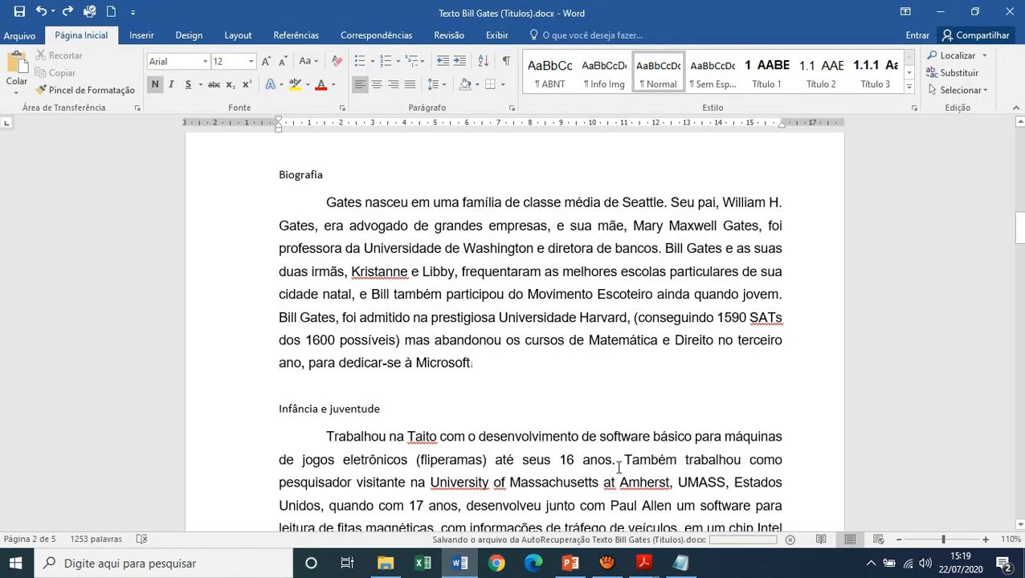
click(680, 564)
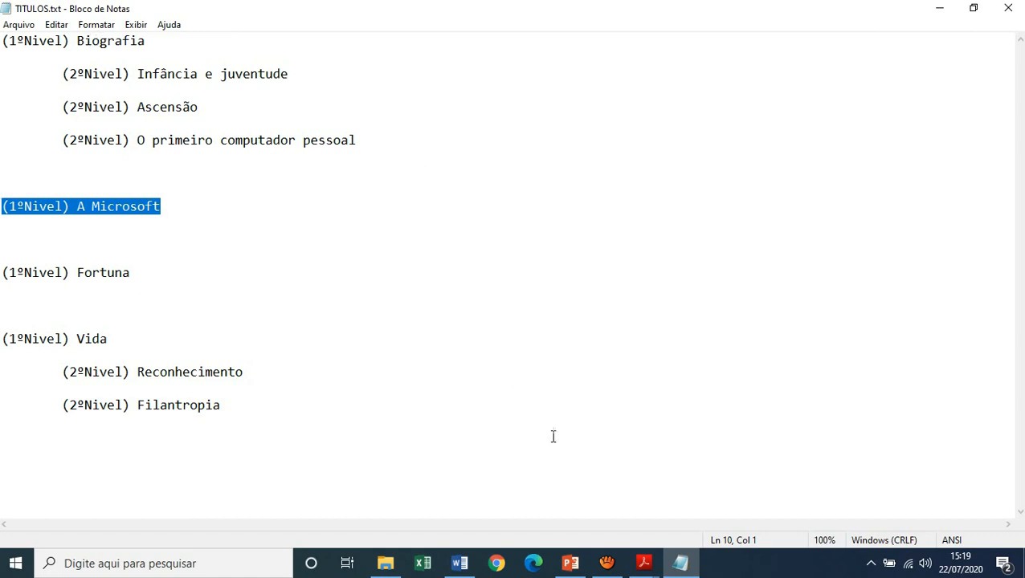
click(571, 564)
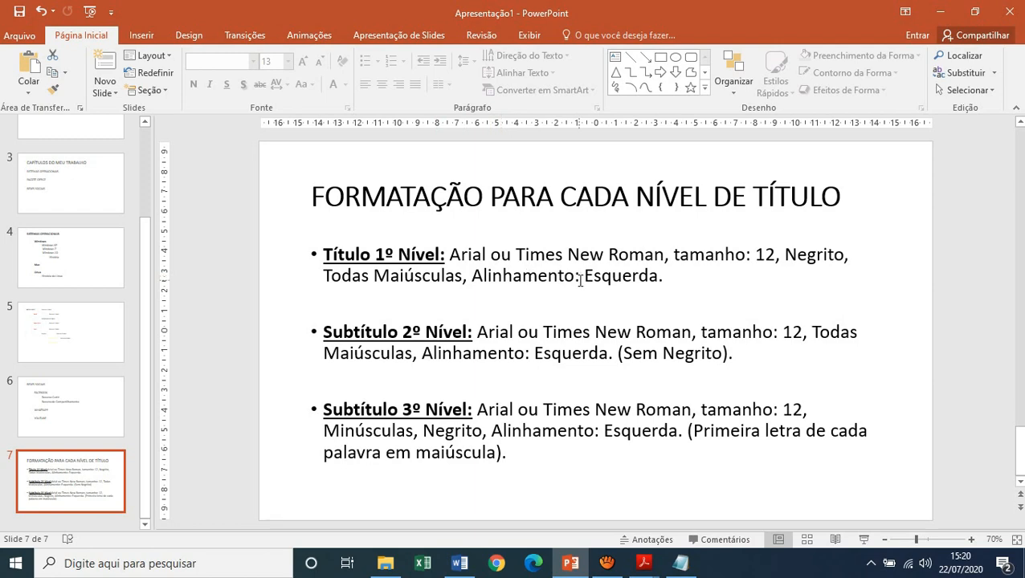
Switch to Word and format the Biografia heading as Arial, size 12, bold, in all uppercase letters
click(460, 562)
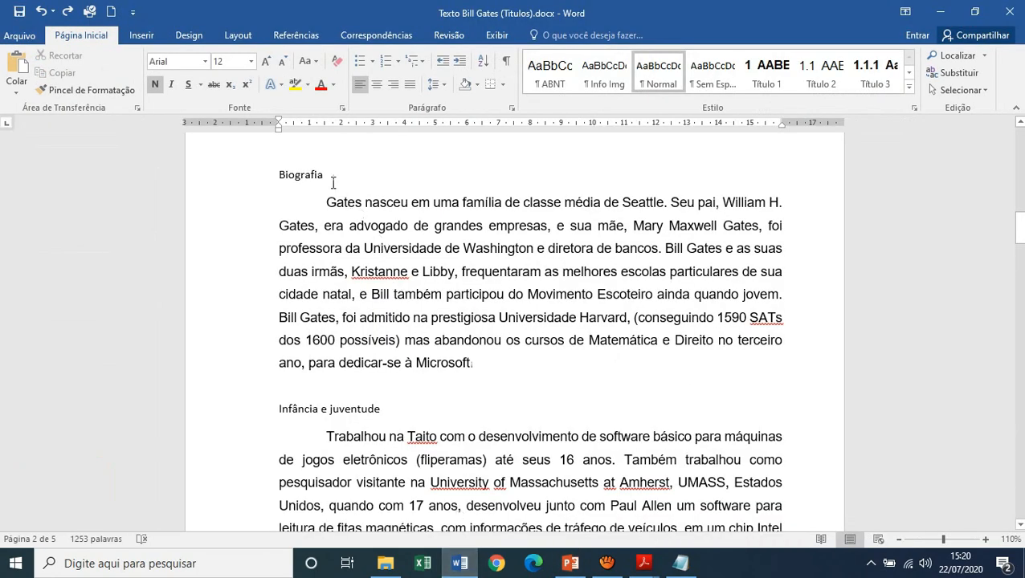
drag(324, 175, 279, 176)
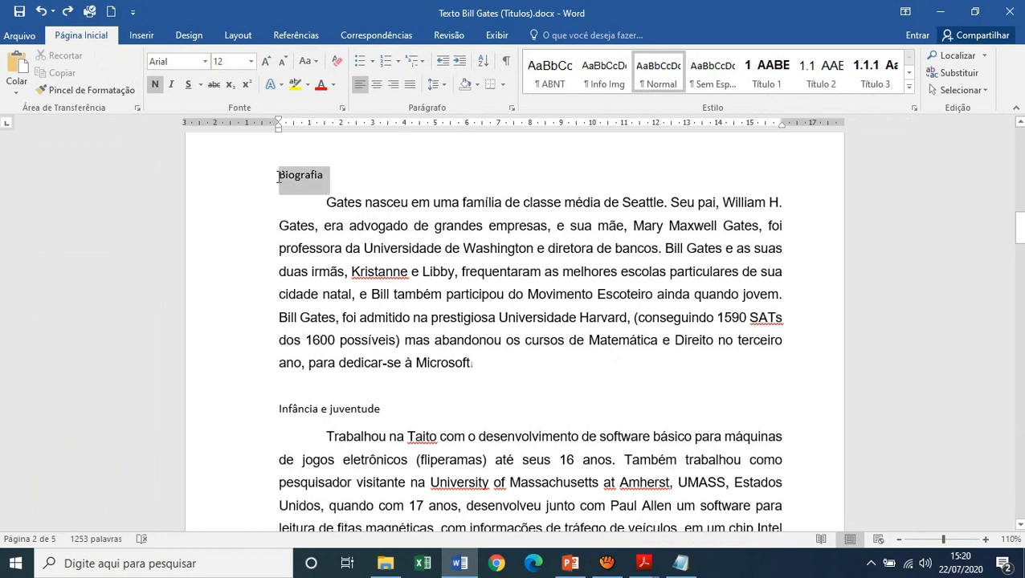
click(206, 62)
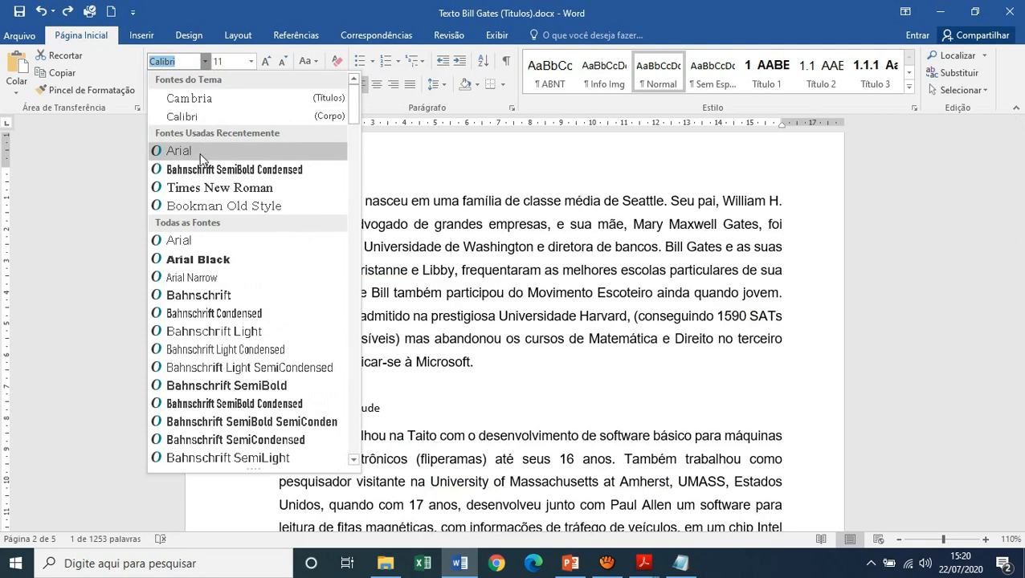
click(201, 154)
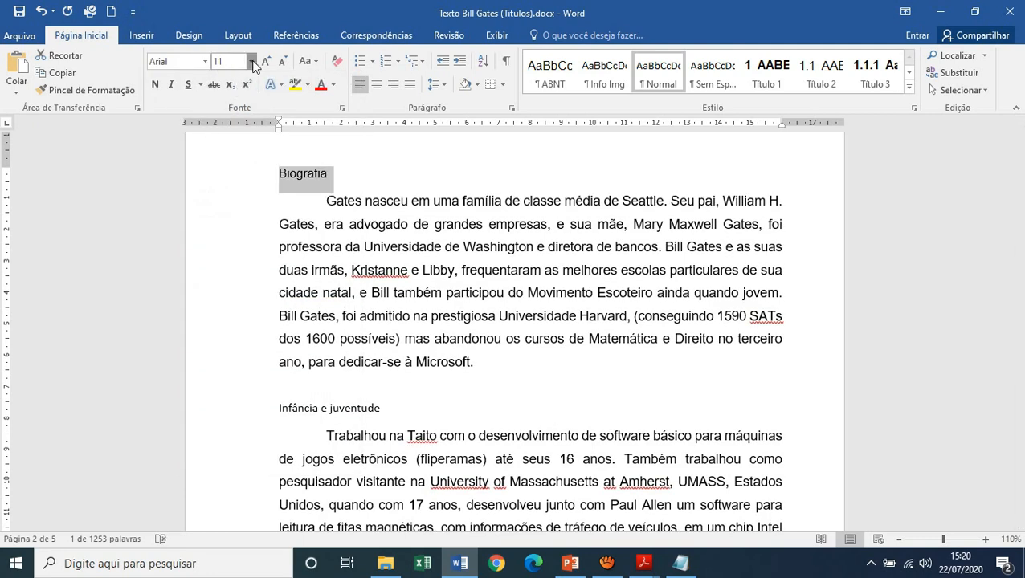
click(252, 62)
click(232, 137)
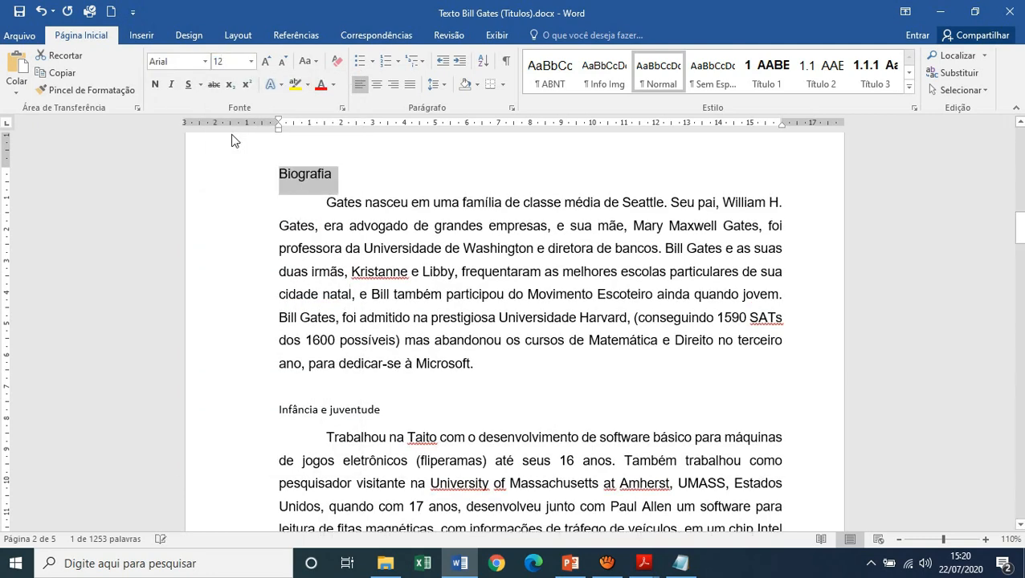
click(158, 87)
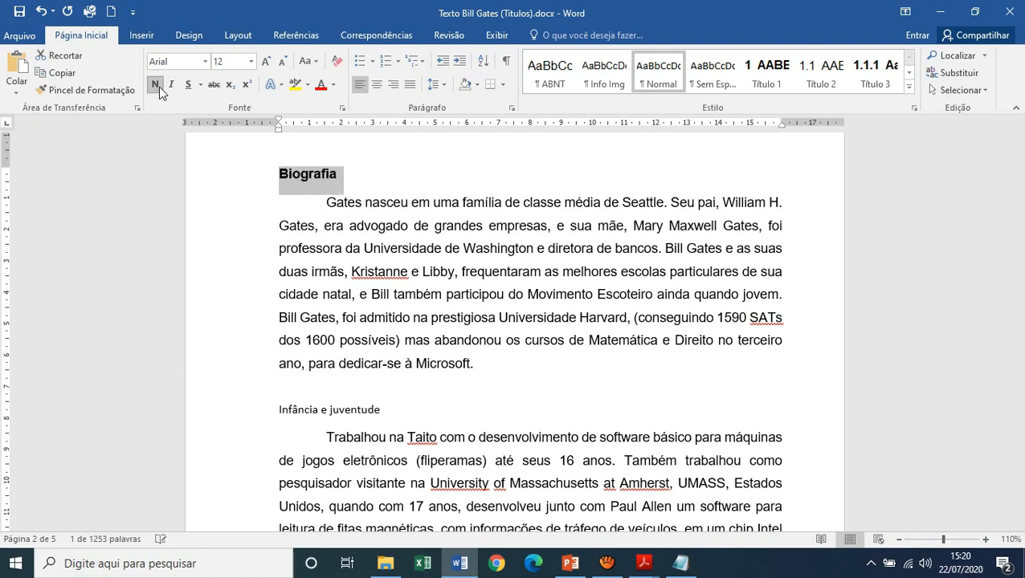
click(308, 64)
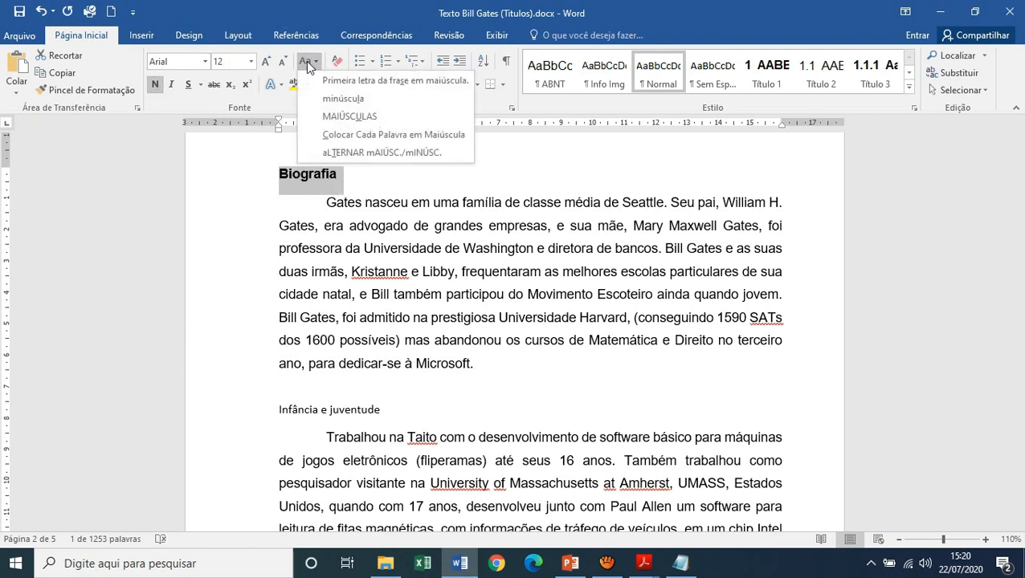
click(326, 117)
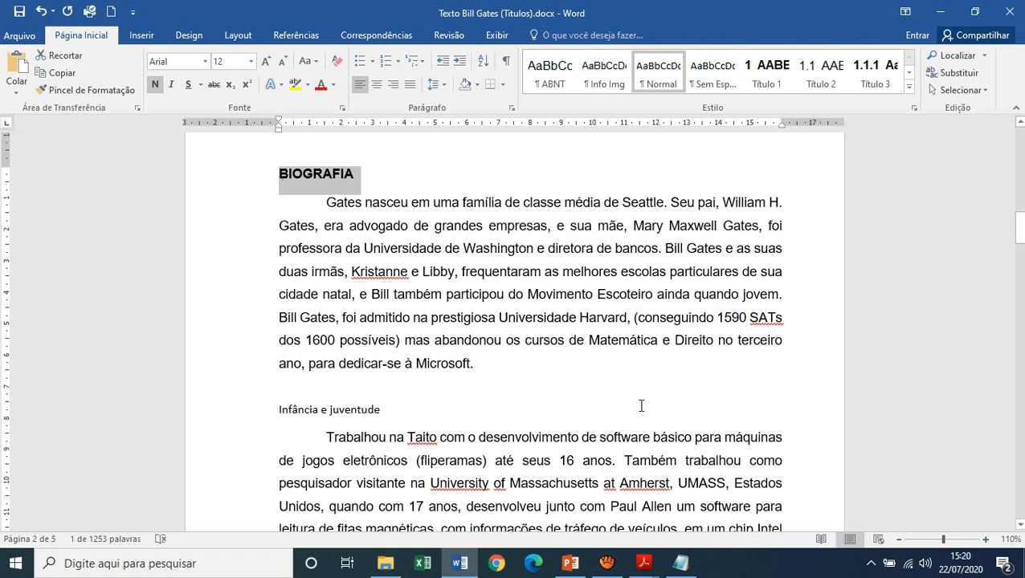
Switch to Notepad, replace the level label before Biografia with the number 1, and indent that line by one tab
click(680, 563)
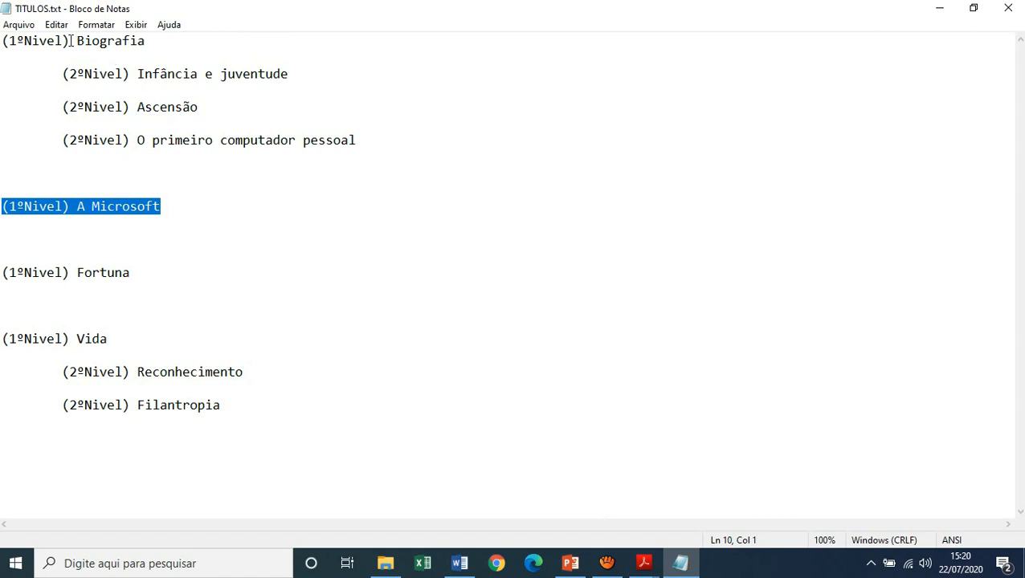
drag(71, 40, 2, 40)
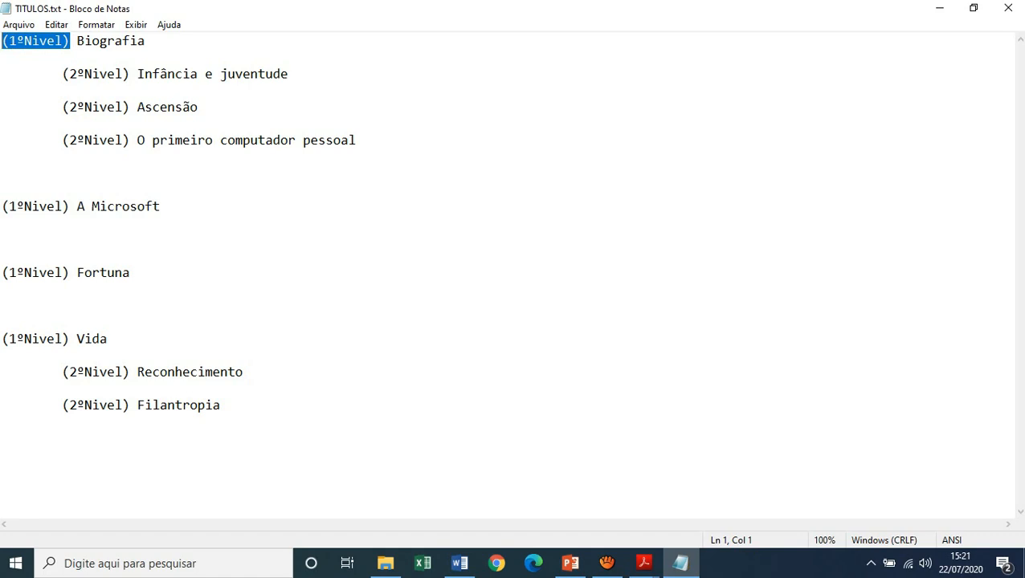
text(1)
click(2, 41)
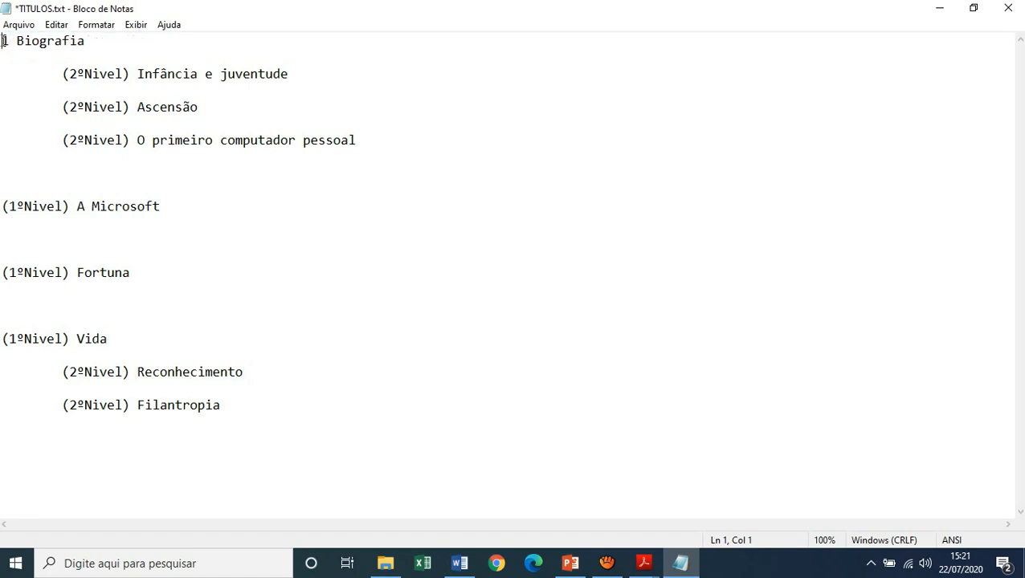
key(Tab)
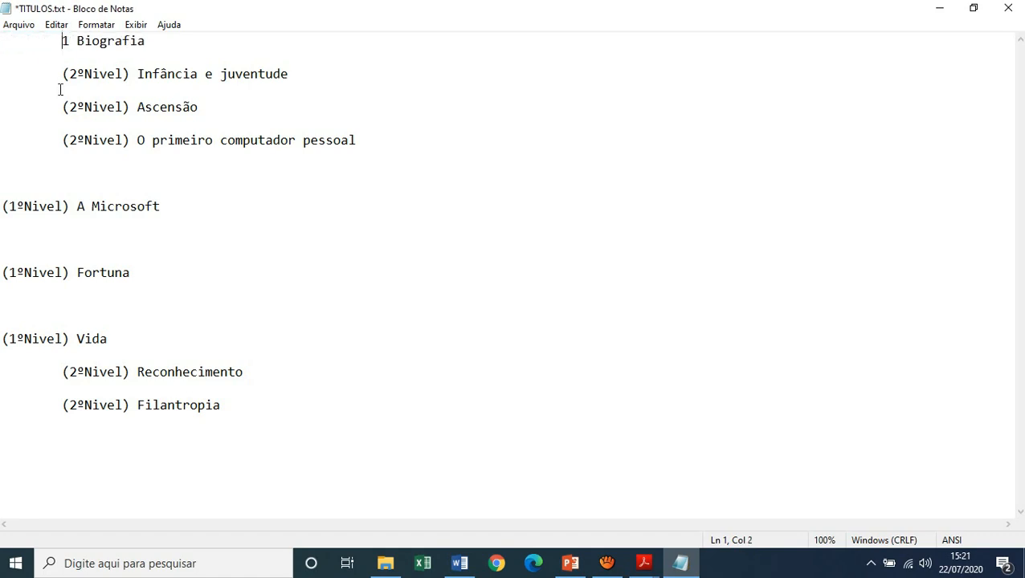
Replace the level label before Infância e juventude with the number 1.1
click(129, 74)
key(BackSpace)
key(BackSpace)
key(BackSpace)
key(BackSpace)
key(BackSpace)
key(BackSpace)
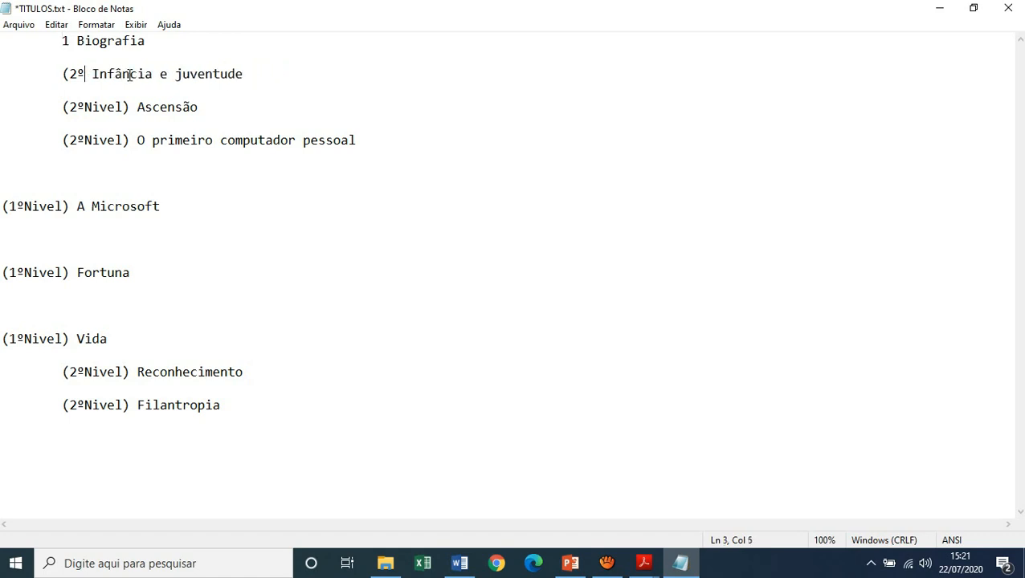
key(BackSpace)
key(BackSpace)
key(BackSpace)
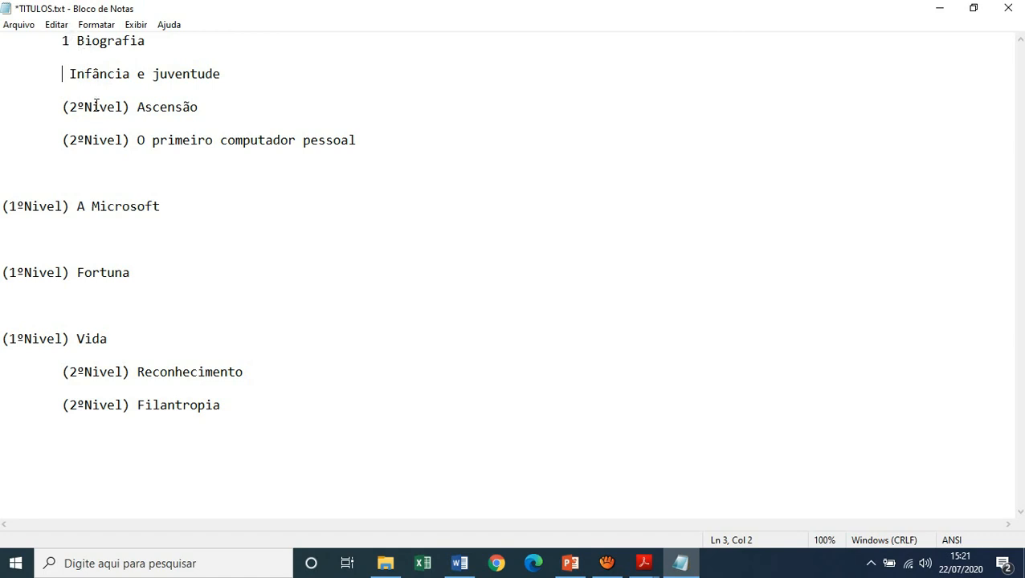
text(1.1)
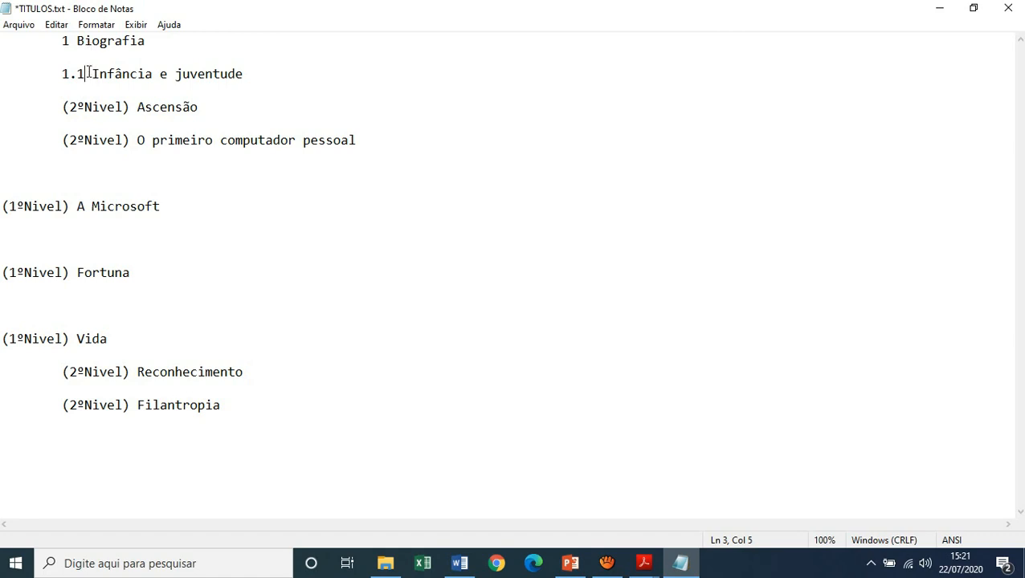
Replace the level label before Ascensão with the number 1.2
click(129, 107)
key(BackSpace)
key(BackSpace)
key(BackSpace)
key(BackSpace)
key(BackSpace)
key(BackSpace)
key(BackSpace)
key(BackSpace)
key(BackSpace)
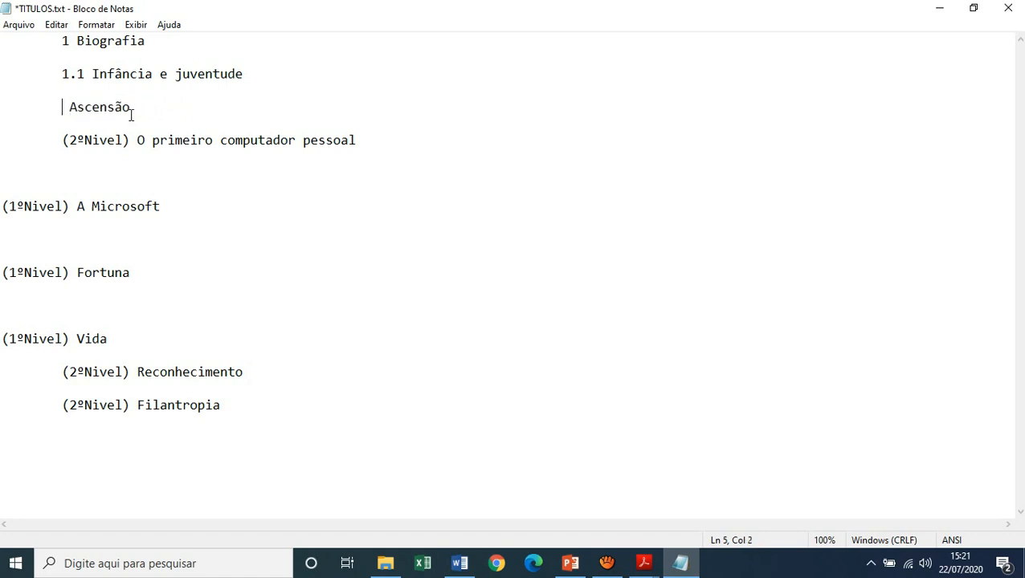
text(1.2)
Replace the level label before O primeiro computador pessoal with the number 1.3
click(129, 141)
key(BackSpace)
key(BackSpace)
key(BackSpace)
key(BackSpace)
key(BackSpace)
key(BackSpace)
key(BackSpace)
key(BackSpace)
key(BackSpace)
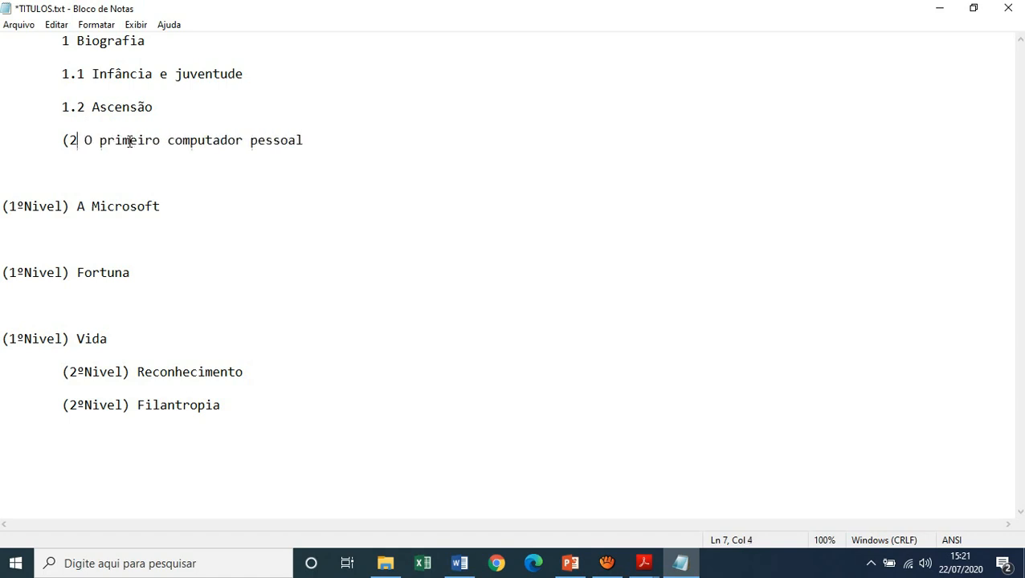
text(1.3)
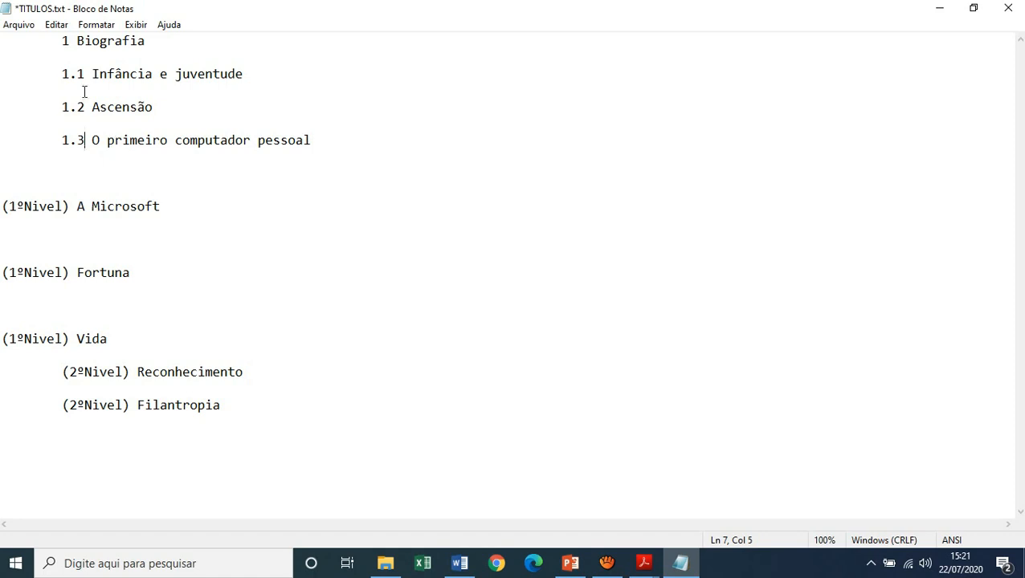
Indent the 1.1, 1.2 and 1.3 subtitle lines by one more tab so they sit beneath Biografia
click(63, 74)
key(Tab)
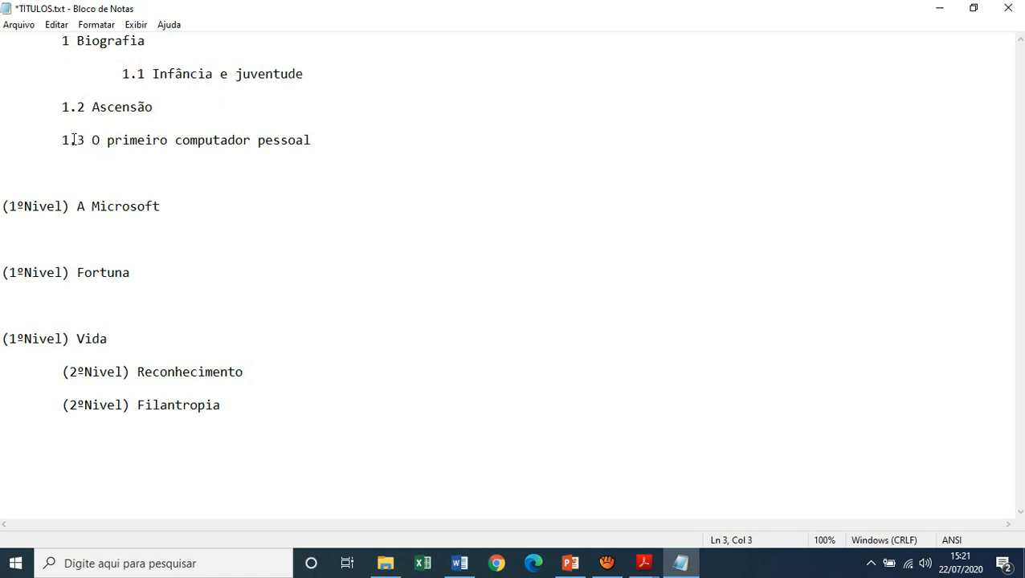
click(62, 107)
key(Tab)
click(61, 141)
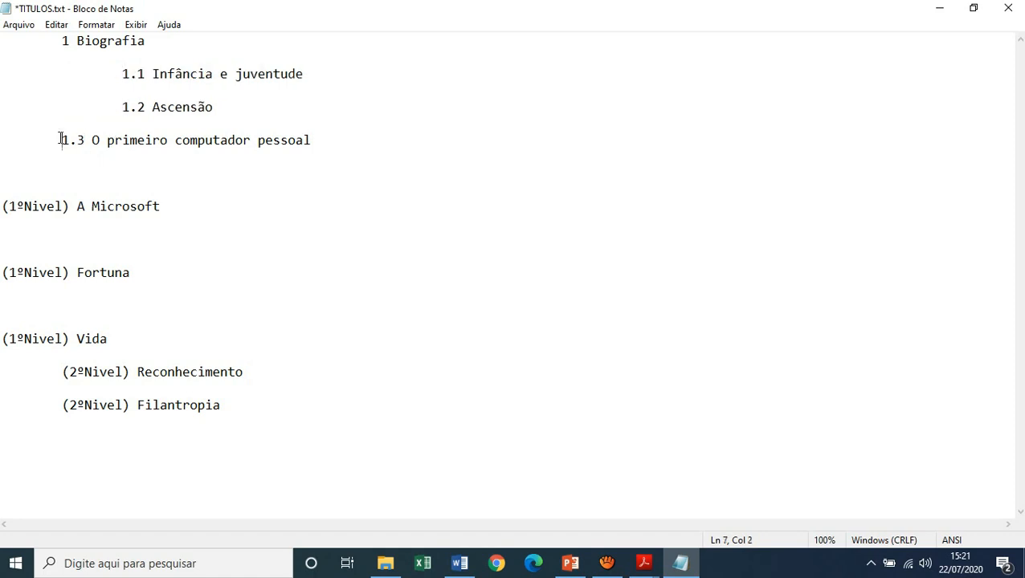
key(Tab)
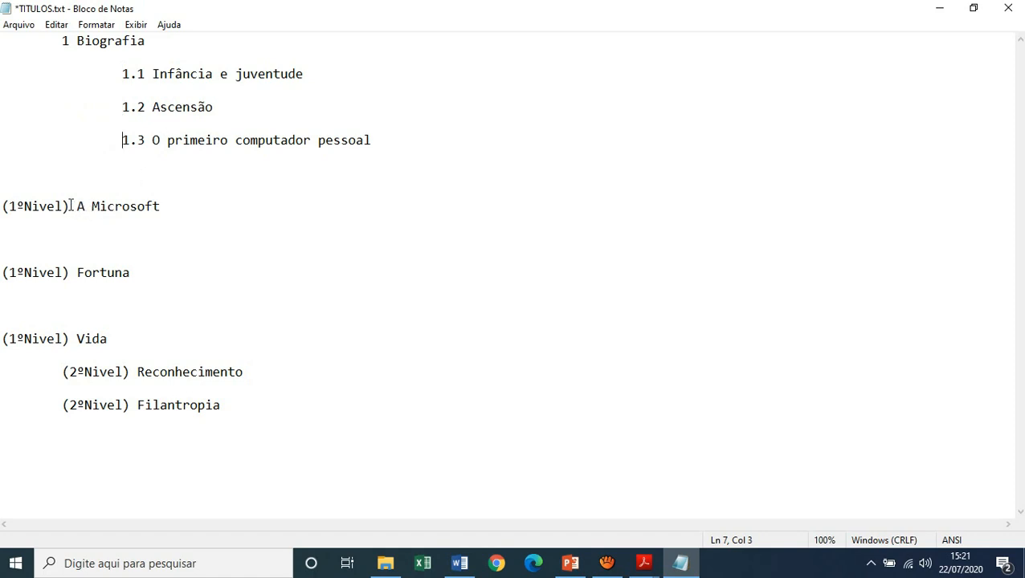
Replace the level label before A Microsoft with the number 2 and indent the line by one tab
drag(70, 206, 3, 206)
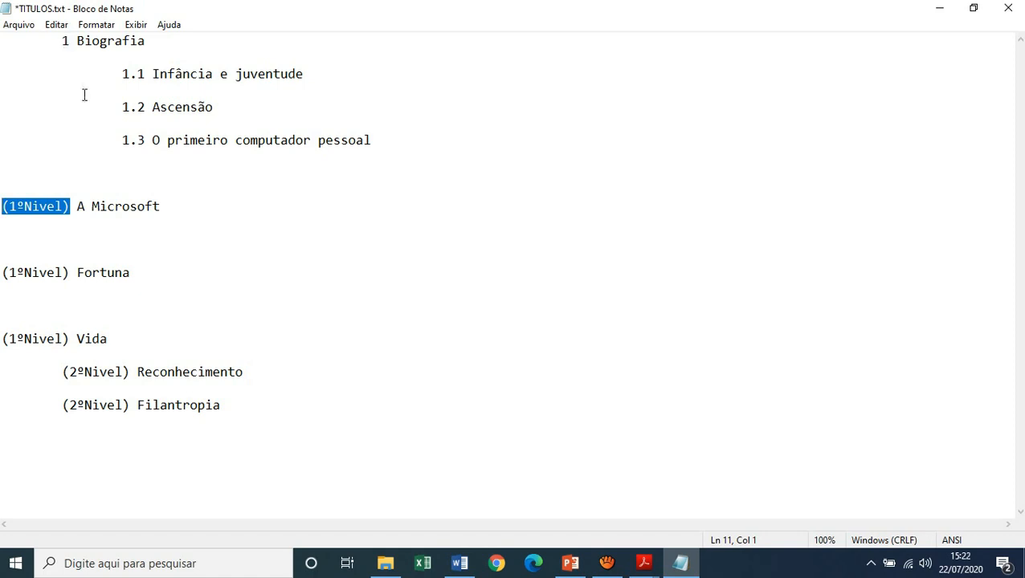
text(2)
click(2, 205)
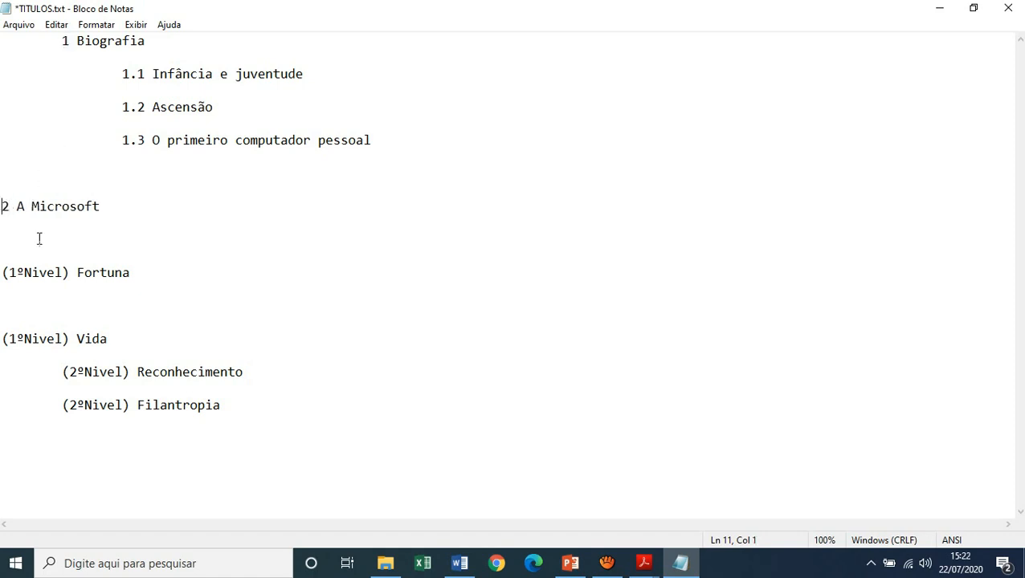
key(Tab)
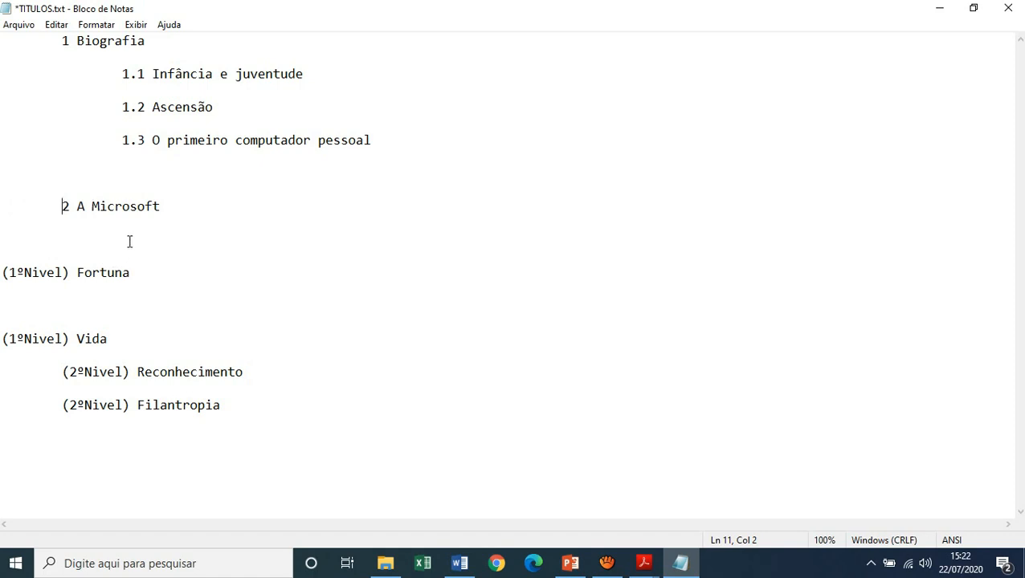
Replace the level label before Fortuna with the number 3 and indent the line by one tab
click(71, 273)
key(BackSpace)
key(BackSpace)
key(BackSpace)
key(BackSpace)
key(BackSpace)
key(BackSpace)
key(BackSpace)
key(BackSpace)
key(BackSpace)
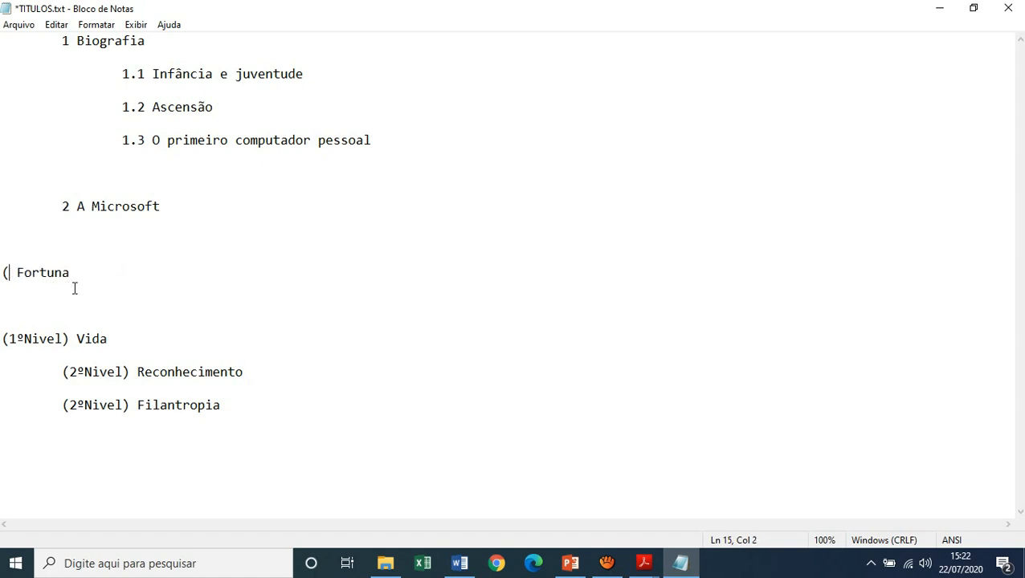
text(3)
key(Left)
key(Tab)
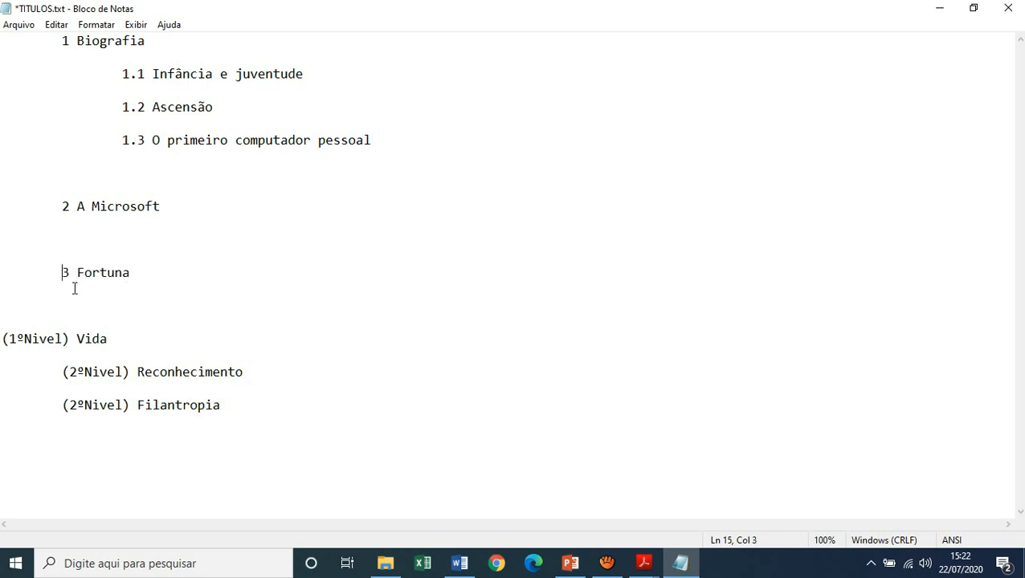
Replace the level label before Vida with the number 4 and indent the line by one tab
click(70, 338)
key(BackSpace)
key(BackSpace)
key(BackSpace)
key(BackSpace)
key(BackSpace)
key(BackSpace)
key(BackSpace)
key(BackSpace)
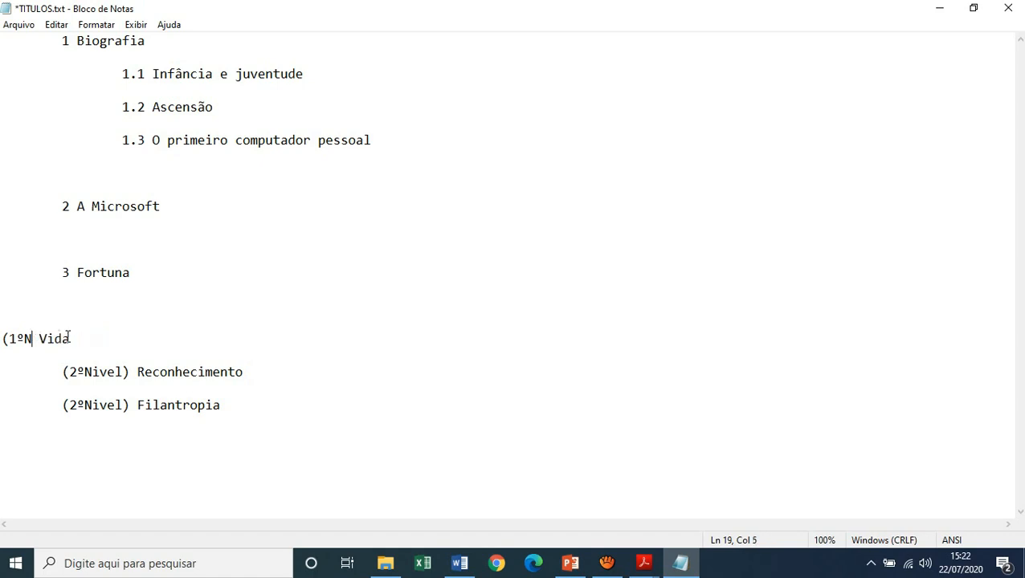
key(BackSpace)
text(4)
key(Left)
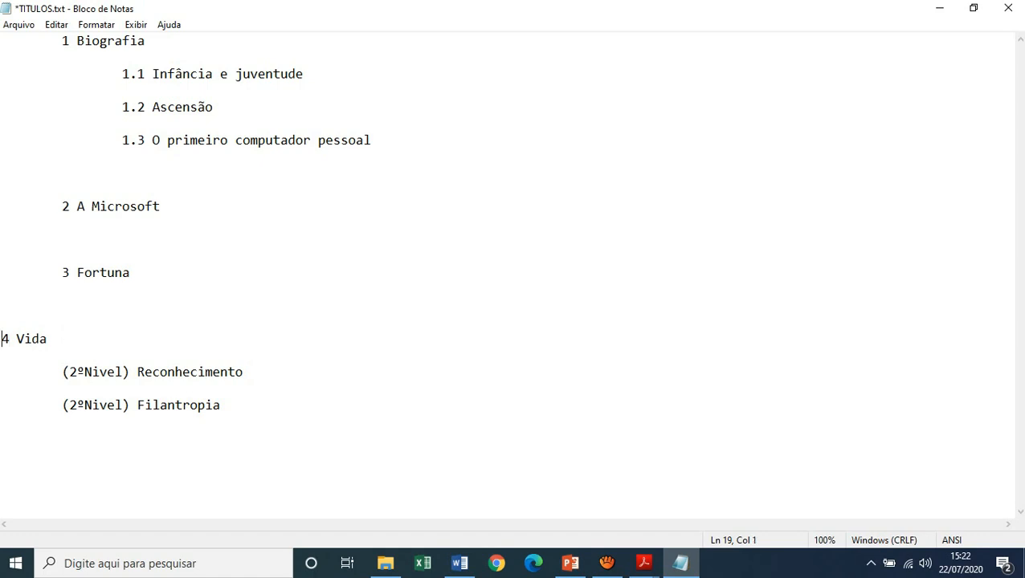
key(Tab)
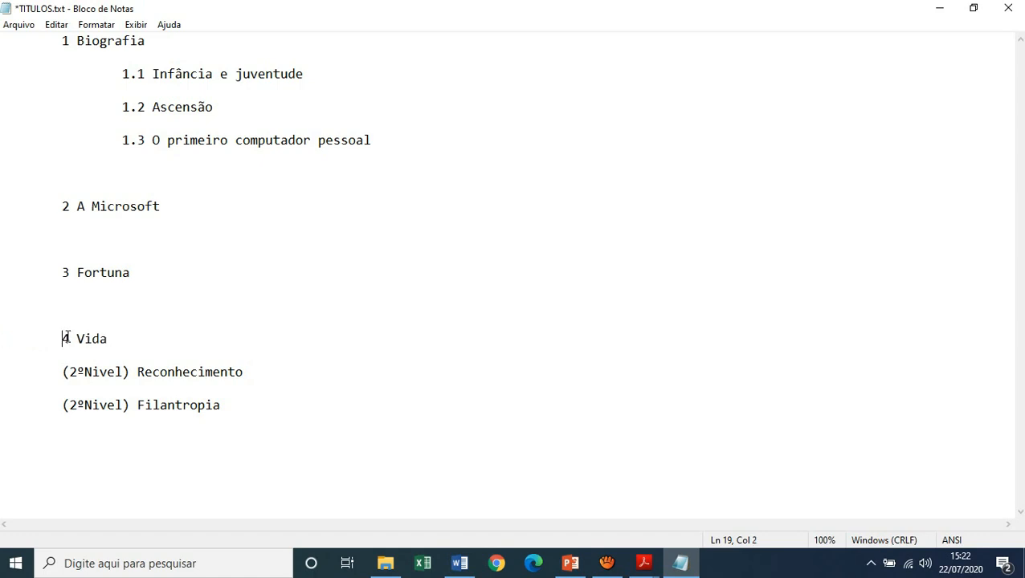
Replace the level label before Reconhecimento with the number 4.1
click(129, 372)
key(BackSpace)
key(BackSpace)
key(BackSpace)
key(BackSpace)
key(BackSpace)
key(BackSpace)
key(BackSpace)
key(BackSpace)
key(BackSpace)
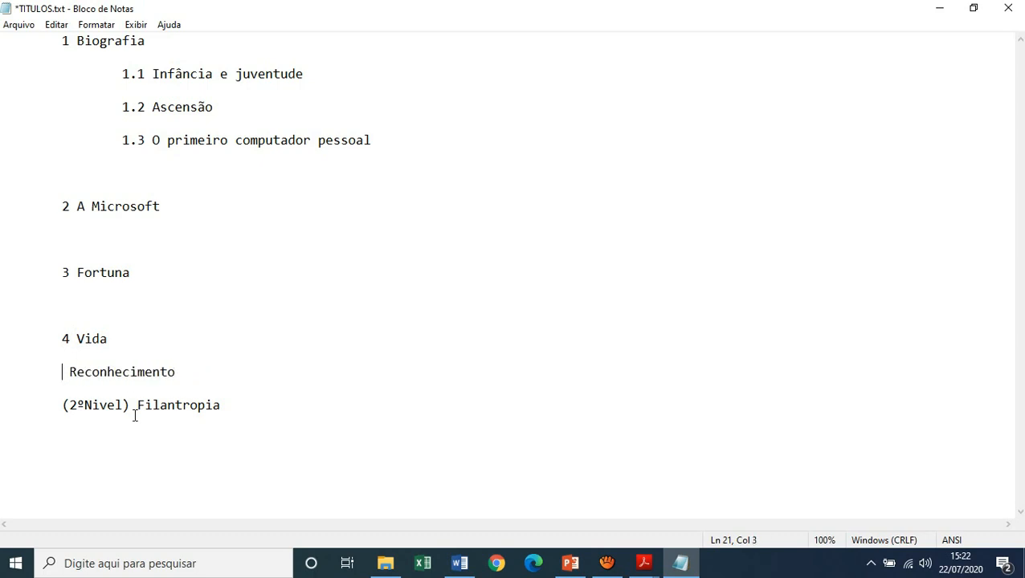
text(4.1)
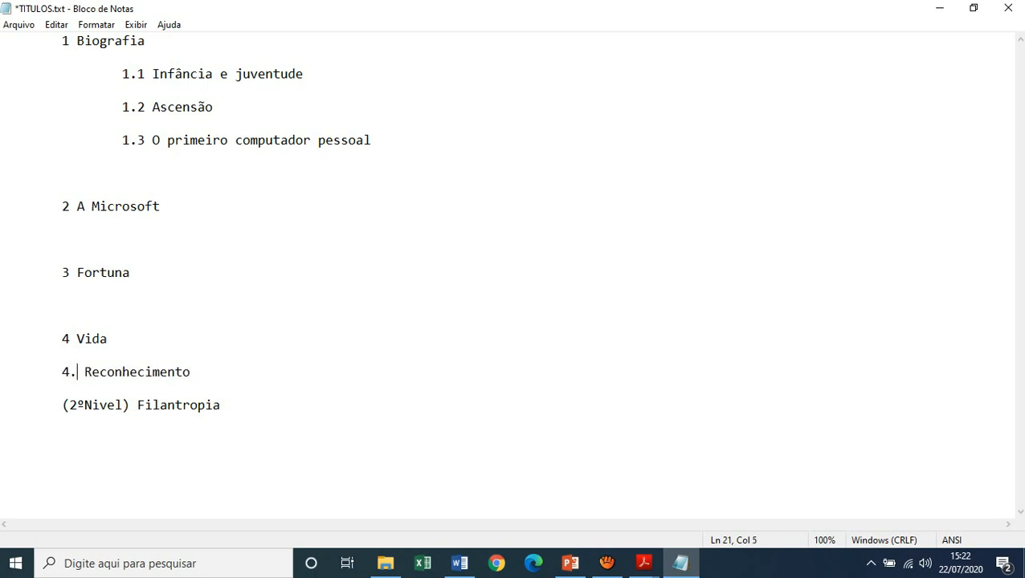
Delete the level label before Filantropia in the title list
click(131, 405)
key(BackSpace)
key(BackSpace)
key(BackSpace)
key(BackSpace)
key(BackSpace)
key(BackSpace)
key(BackSpace)
key(BackSpace)
key(BackSpace)
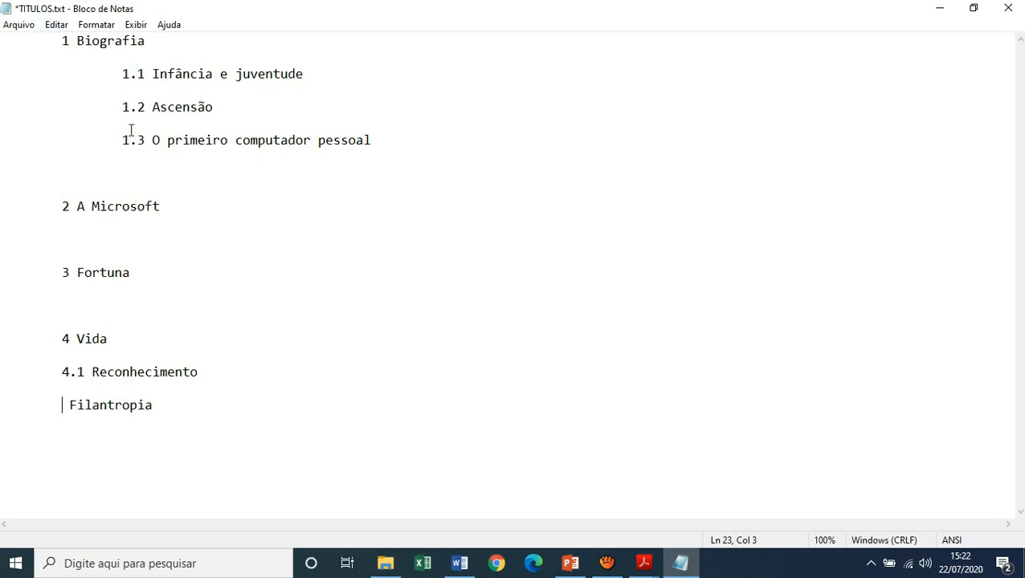
Switch to Word, put the number 1 before the BIOGRAFIA heading, and return to the title list in Notepad
click(466, 567)
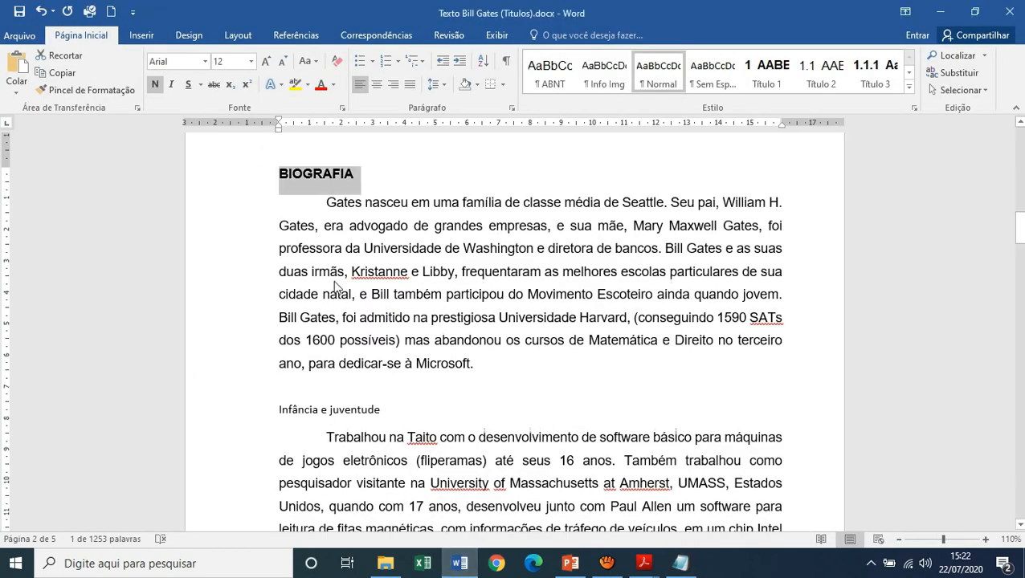
click(280, 178)
text(1)
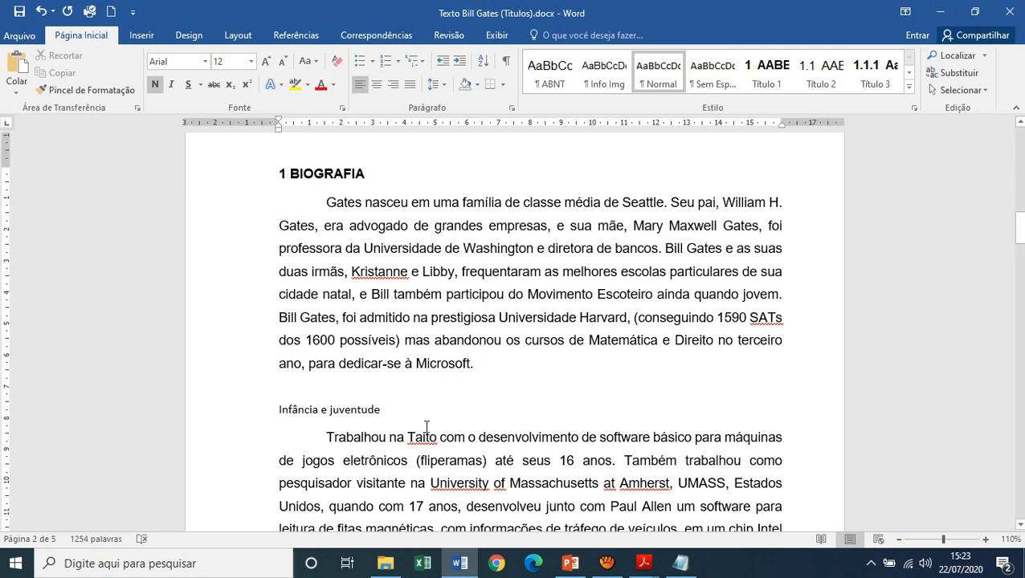
click(681, 562)
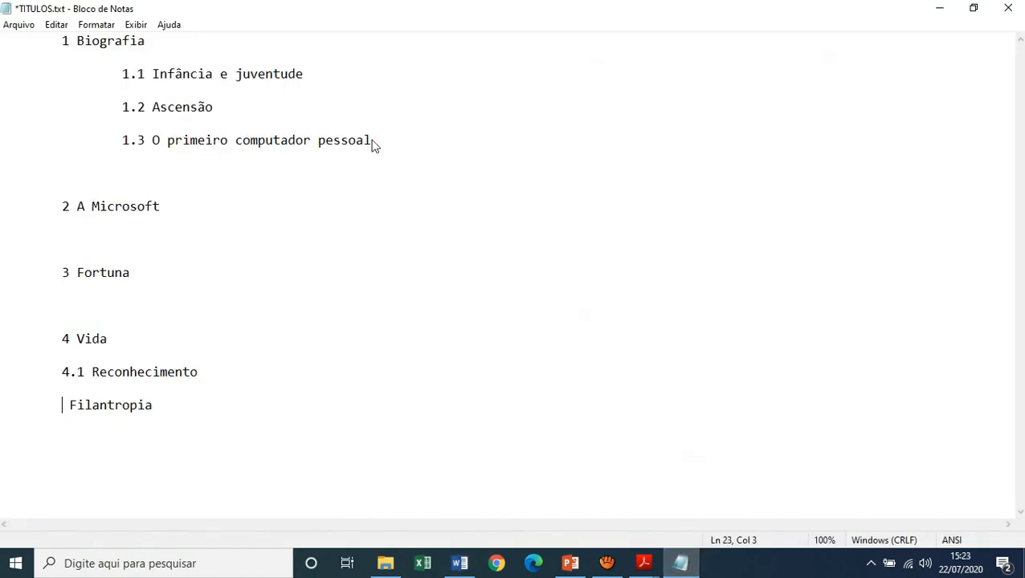
Check the second-level subtitle formatting rules on the PowerPoint slide for Infância e juventude, and switch to Word
drag(313, 73, 151, 69)
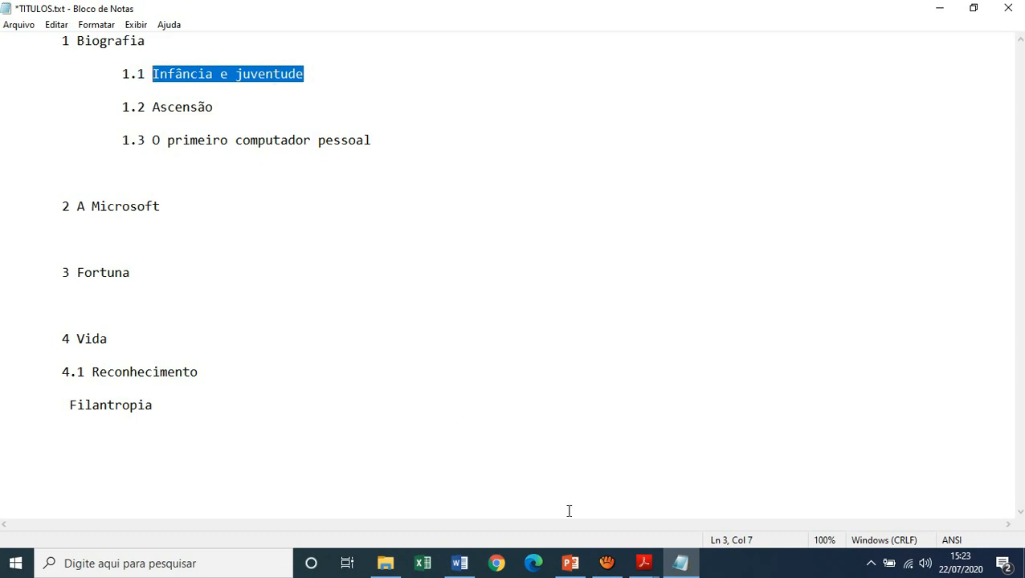
click(571, 563)
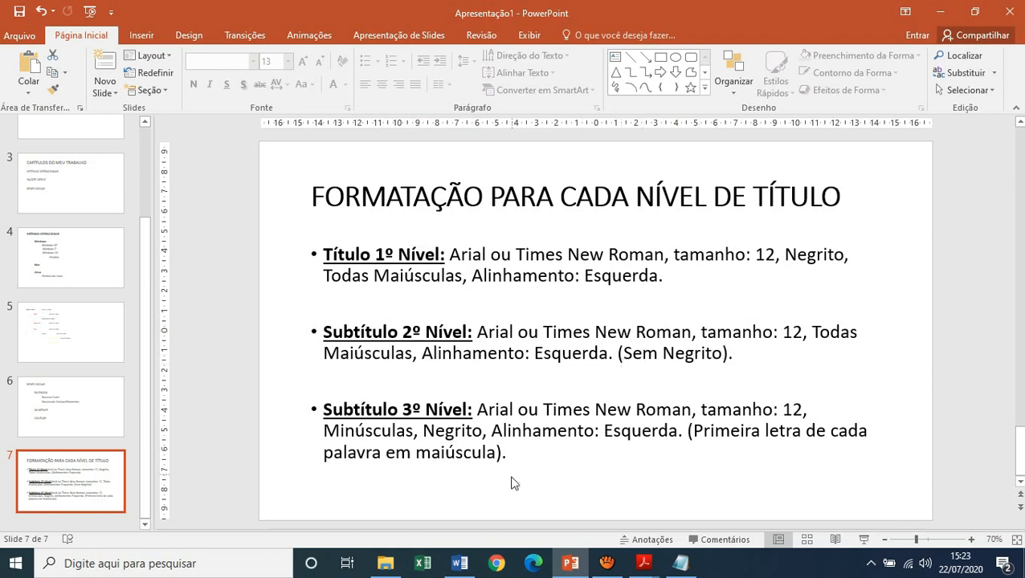
click(460, 563)
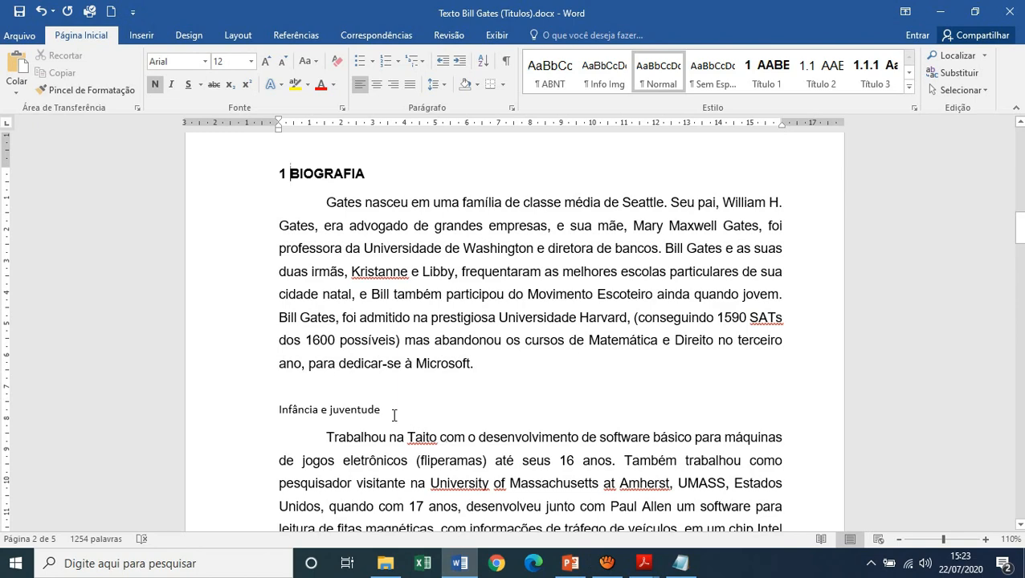
Format the Infância e juventude heading as Arial, size 12, in all uppercase letters
drag(381, 410, 281, 407)
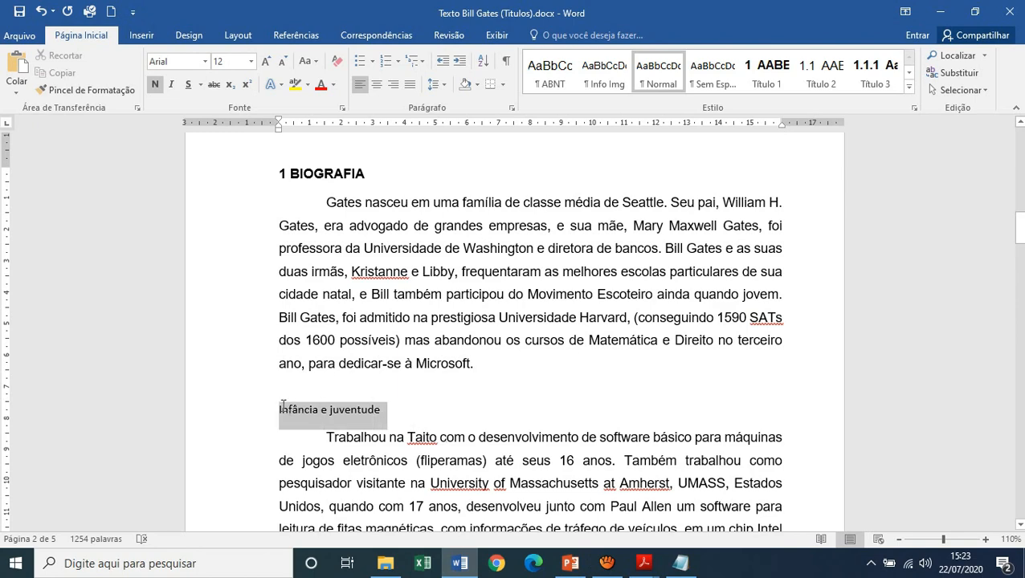
click(205, 62)
click(204, 153)
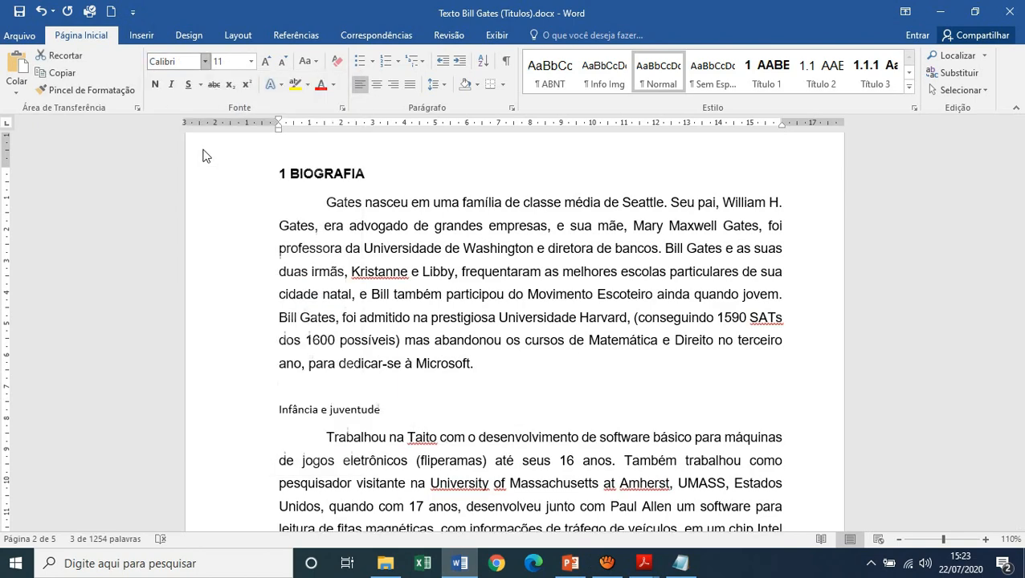
click(251, 61)
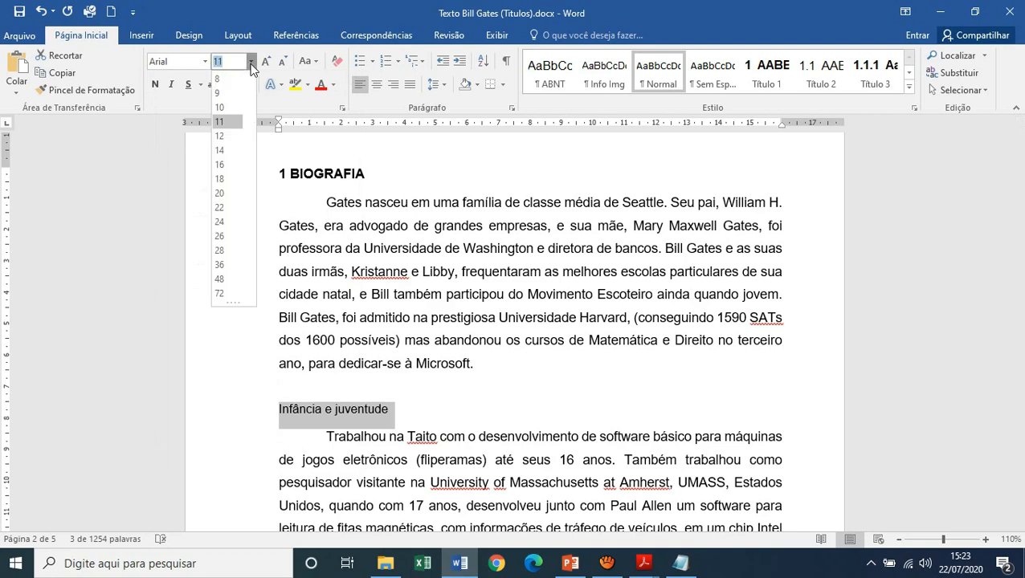
click(231, 134)
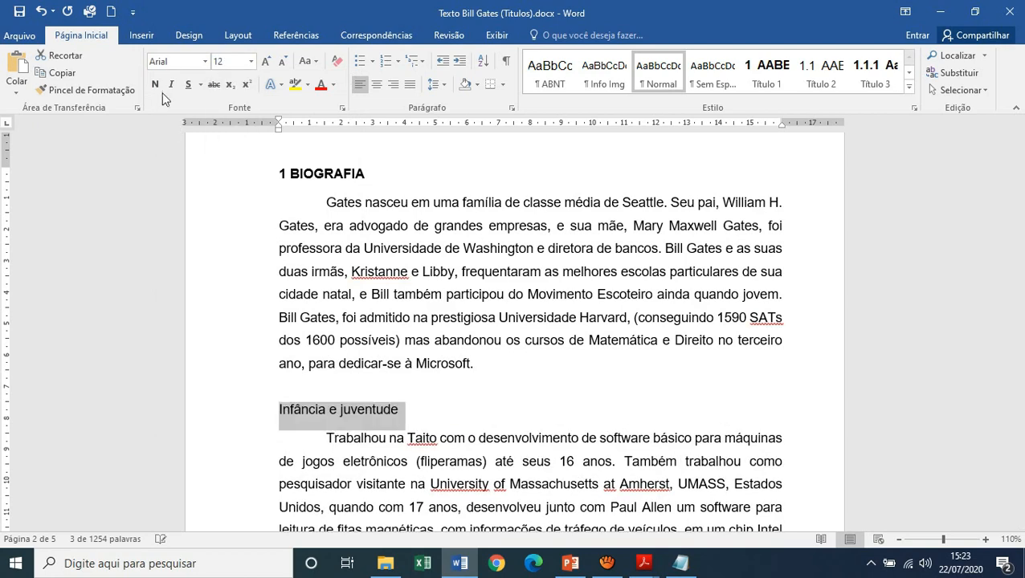
click(308, 61)
click(333, 117)
Put the number 1.1 before the INFÂNCIA E JUVENTUDE heading
click(281, 412)
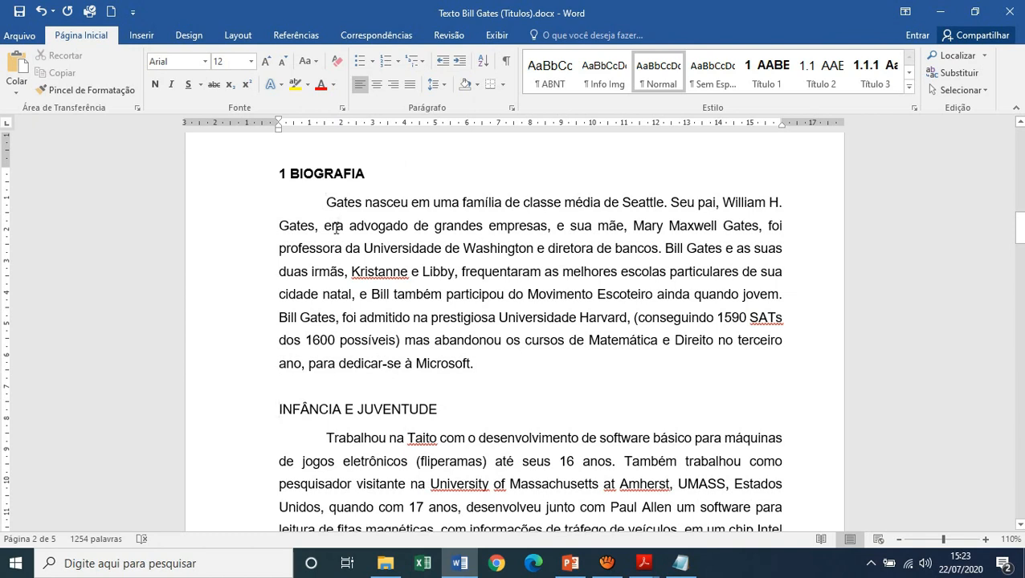
text(1.1)
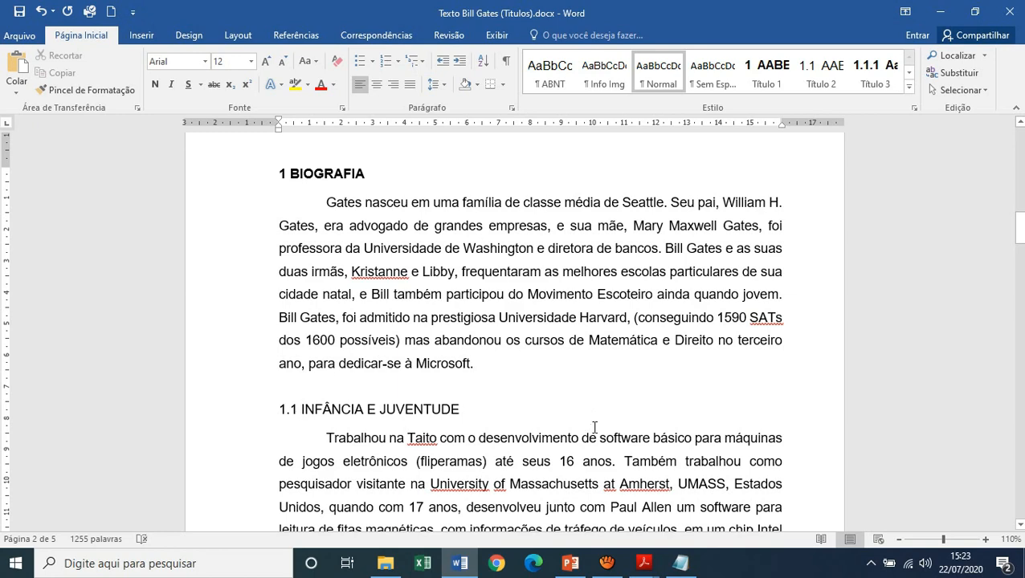
click(683, 567)
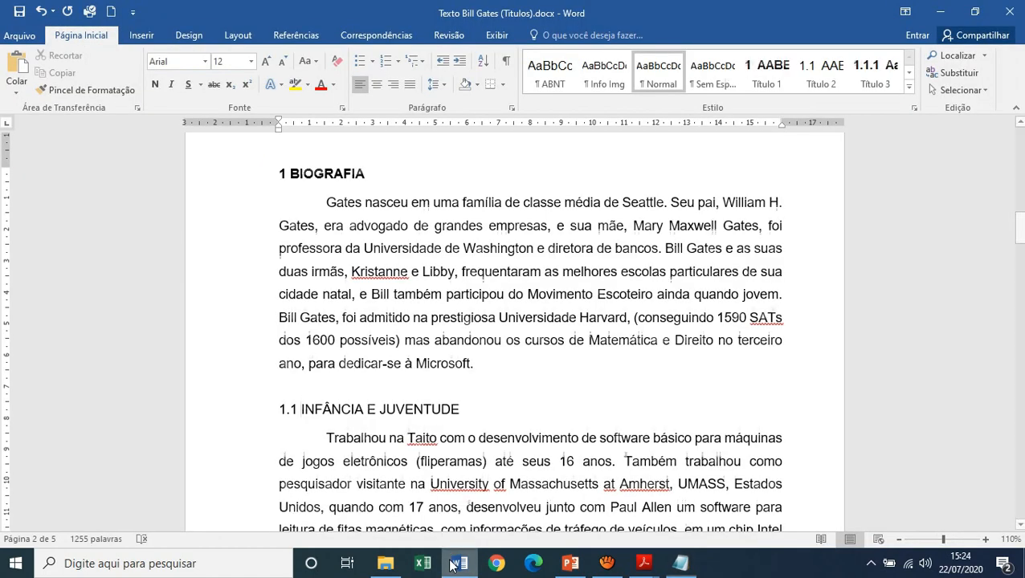
click(456, 564)
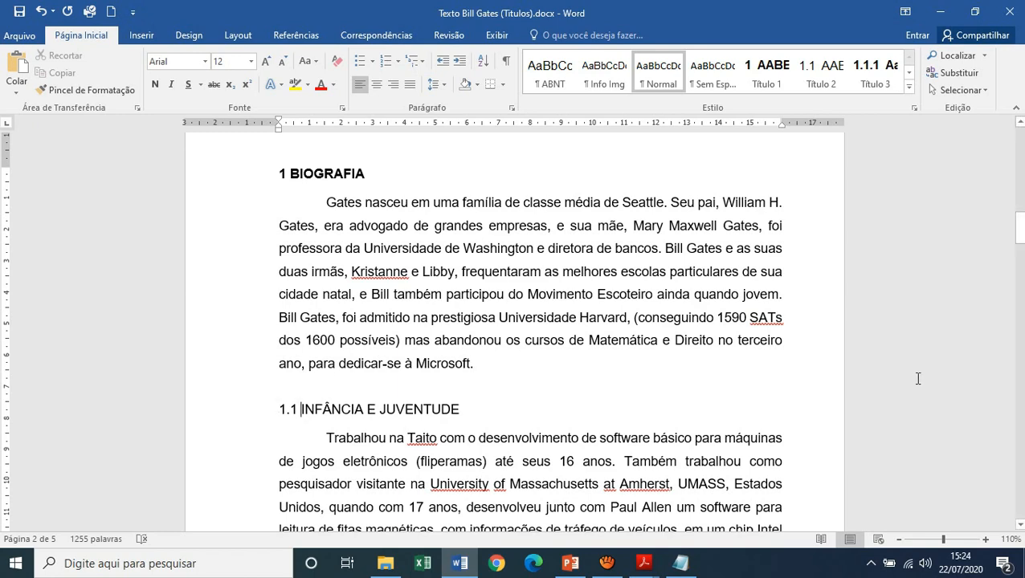
Try inserting the Sumário Automático 1 table of contents below the SUMARIO title, and delete the inserted block
drag(1021, 238, 1020, 144)
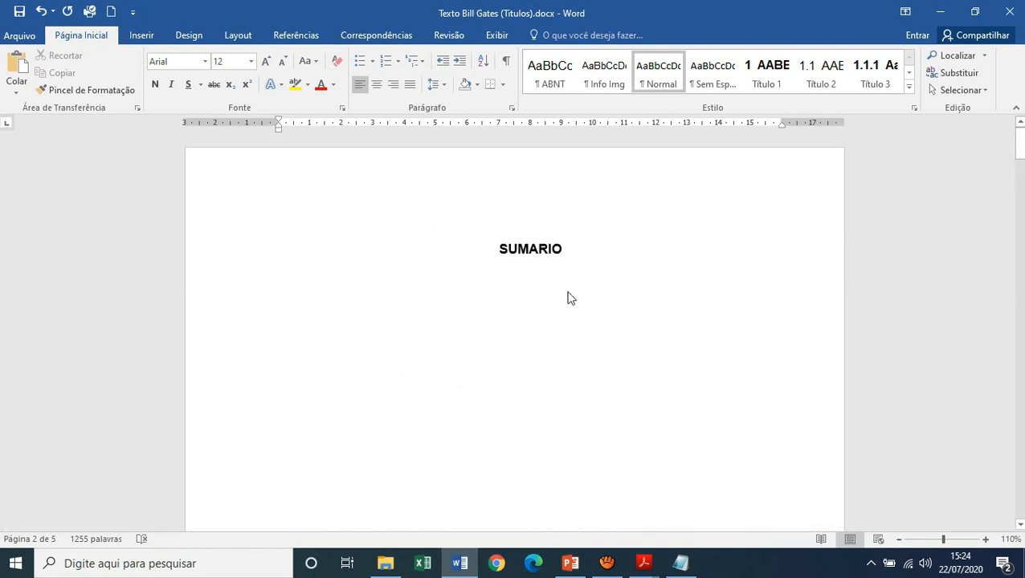
click(276, 311)
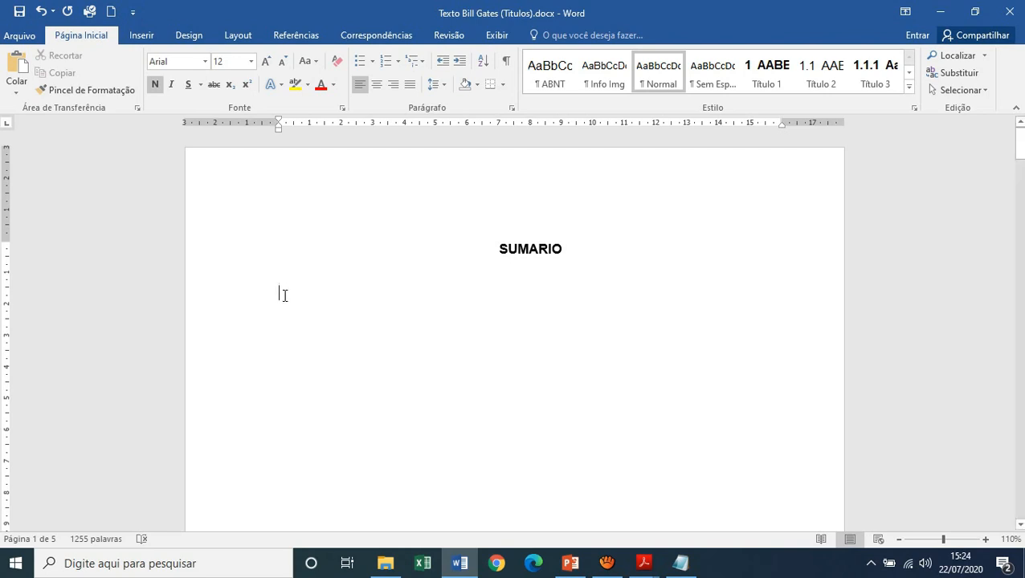
click(290, 40)
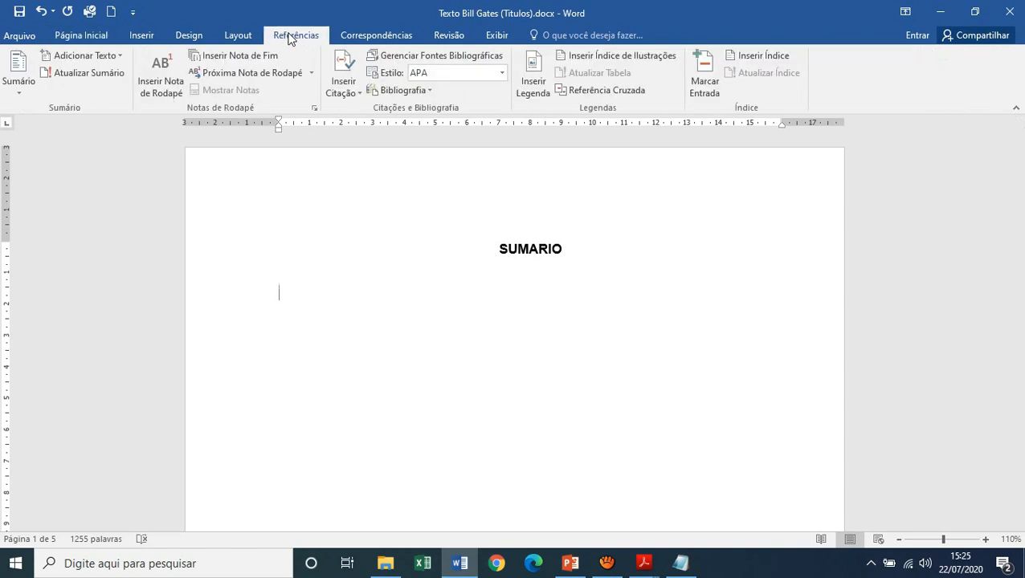
click(21, 93)
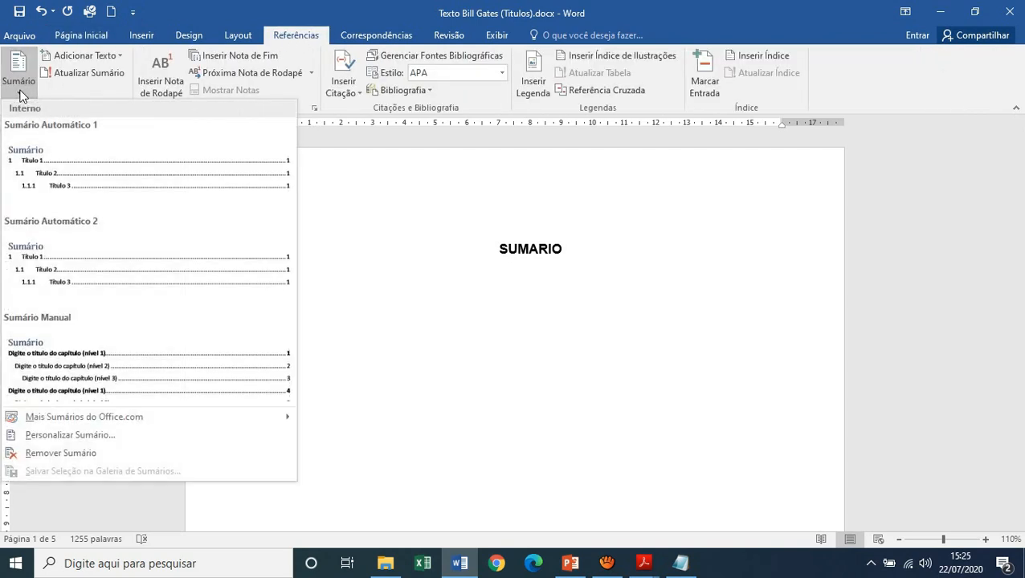
click(54, 166)
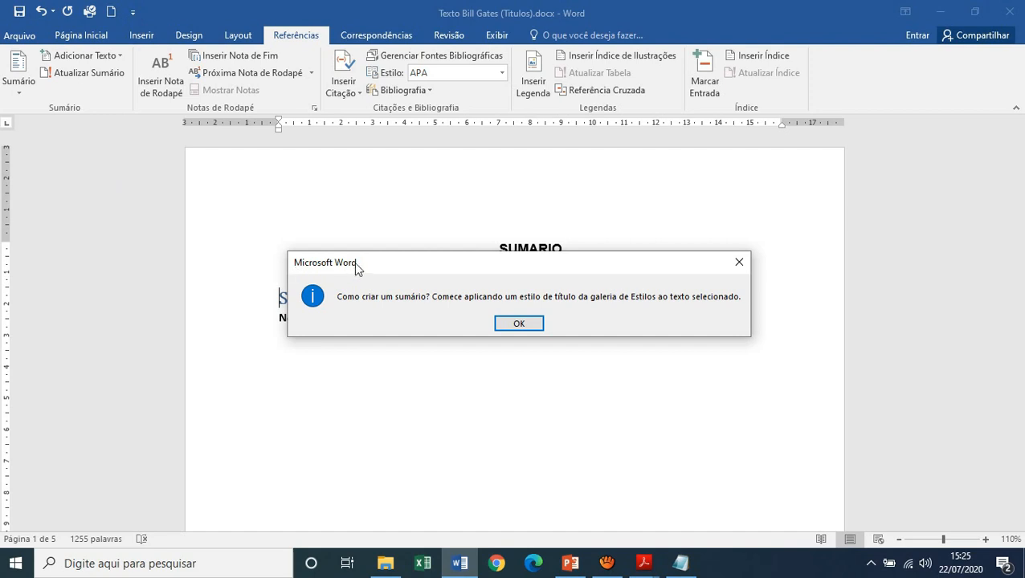
drag(378, 266, 375, 136)
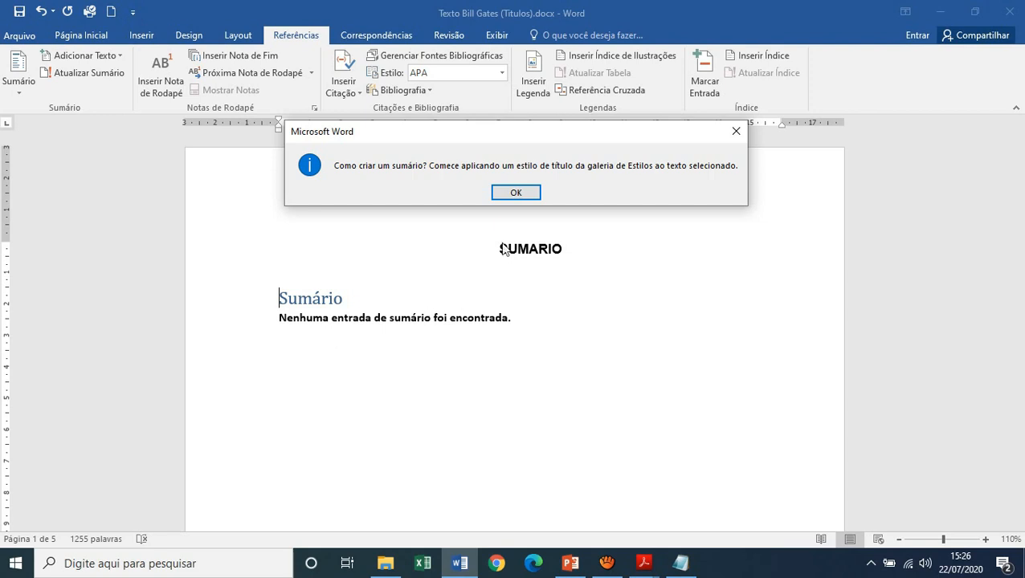
click(516, 194)
drag(252, 311, 252, 327)
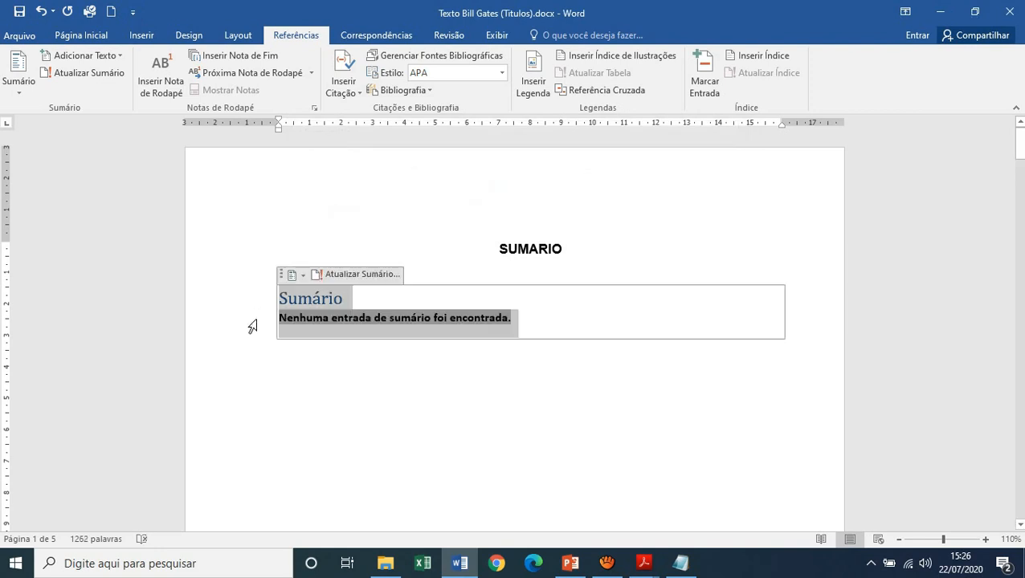
key(Delete)
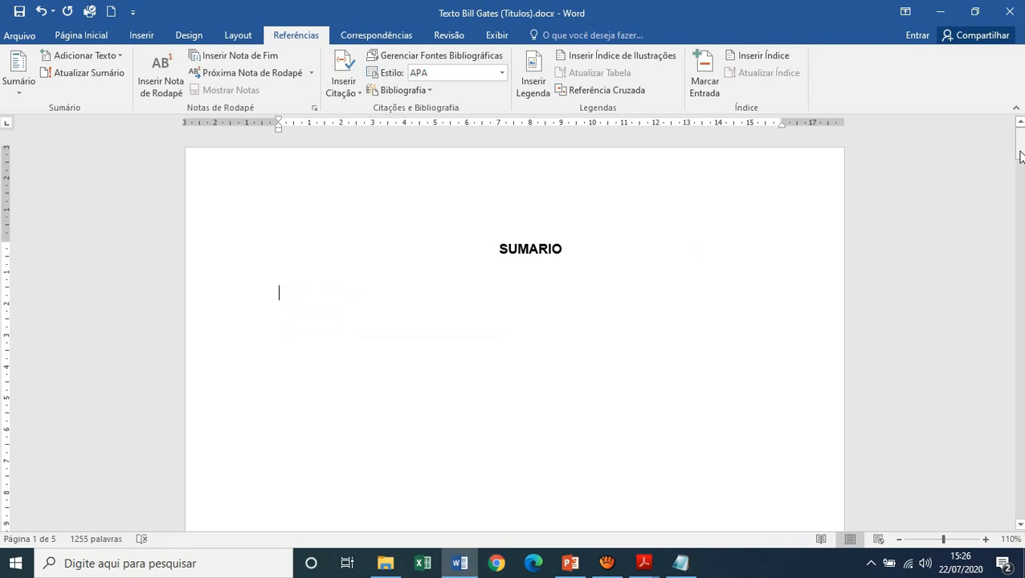
Delete the number 1 before the BIOGRAFIA heading and clear all formatting from the heading
drag(1021, 157, 1020, 235)
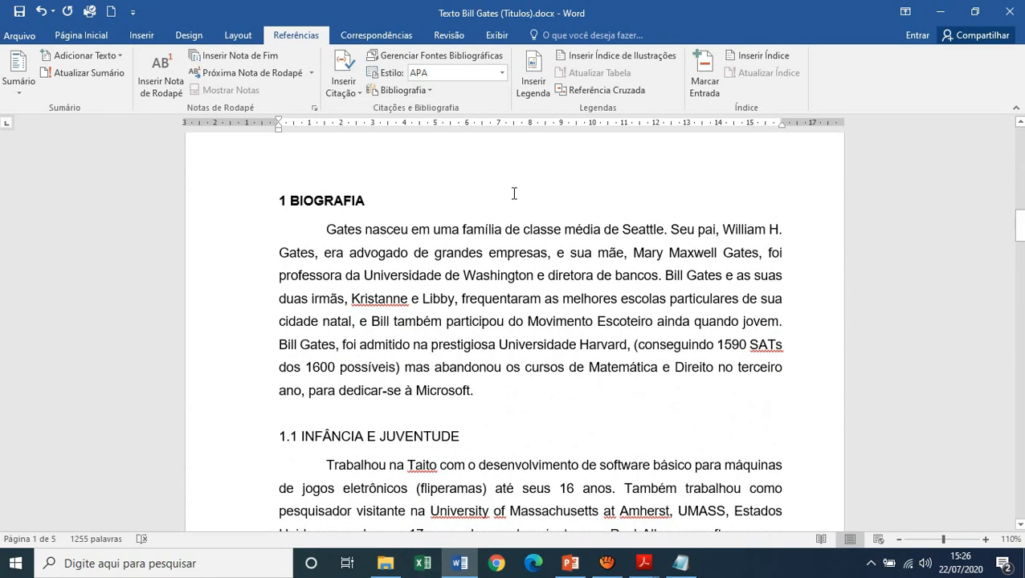
click(290, 201)
key(BackSpace)
key(BackSpace)
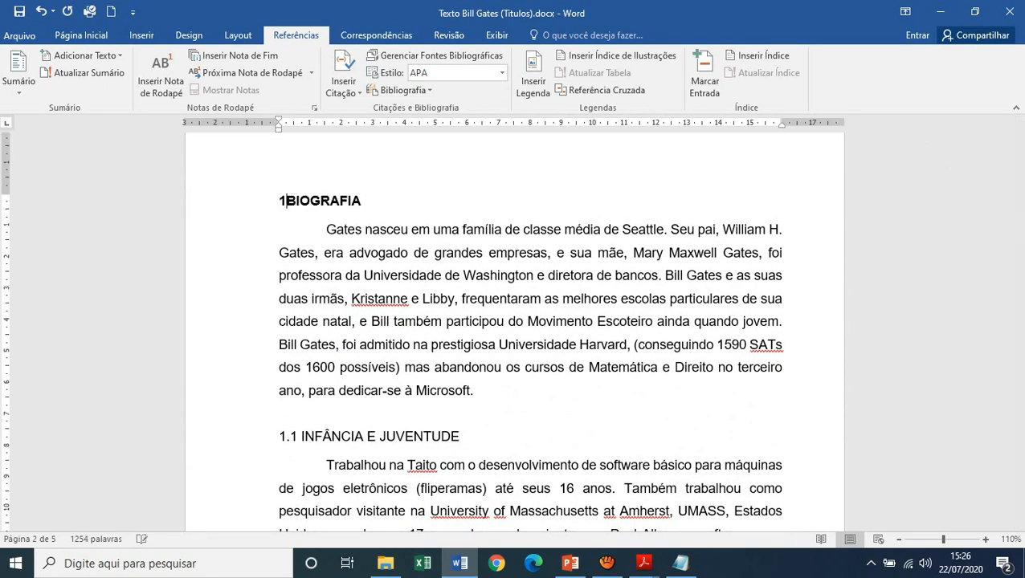
click(229, 205)
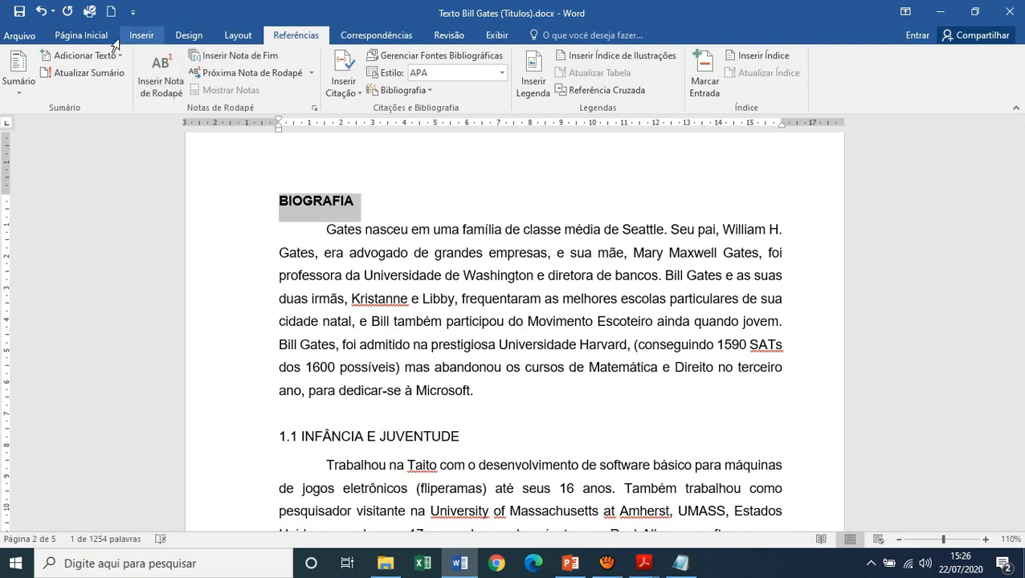
click(80, 35)
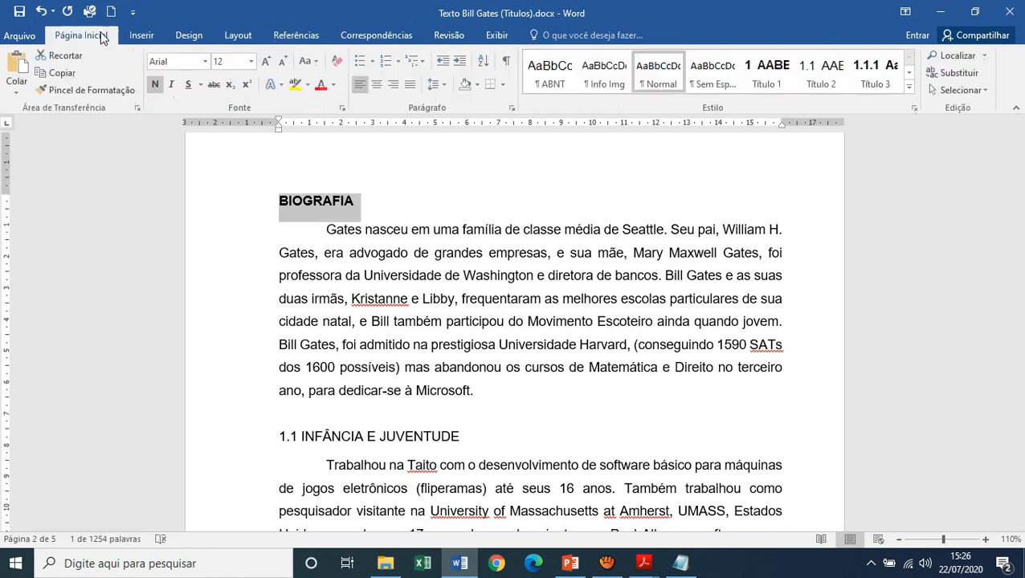
click(340, 63)
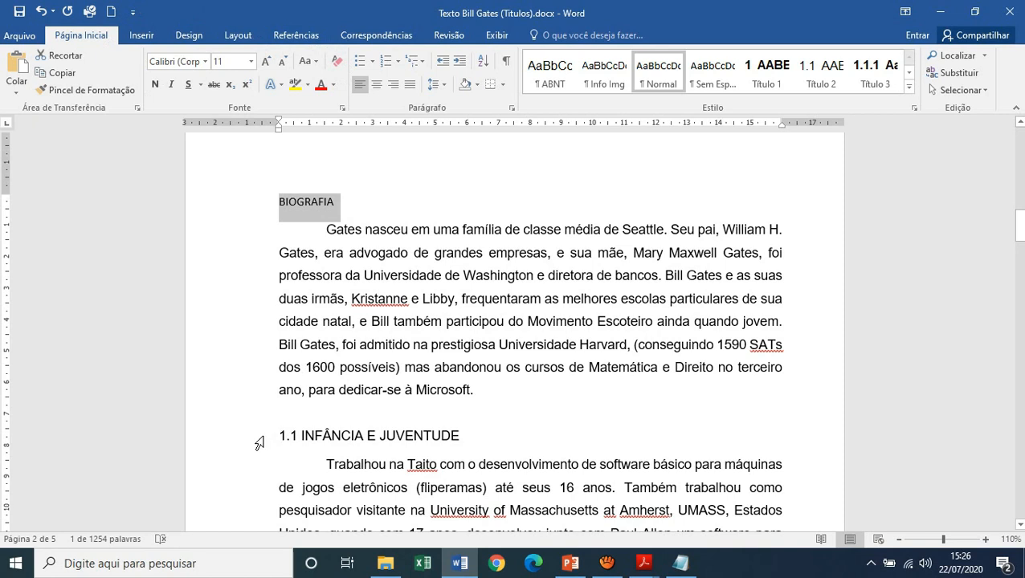
Clear all formatting from the INFÂNCIA E JUVENTUDE heading and delete the number 1.1 before it
click(262, 436)
click(337, 61)
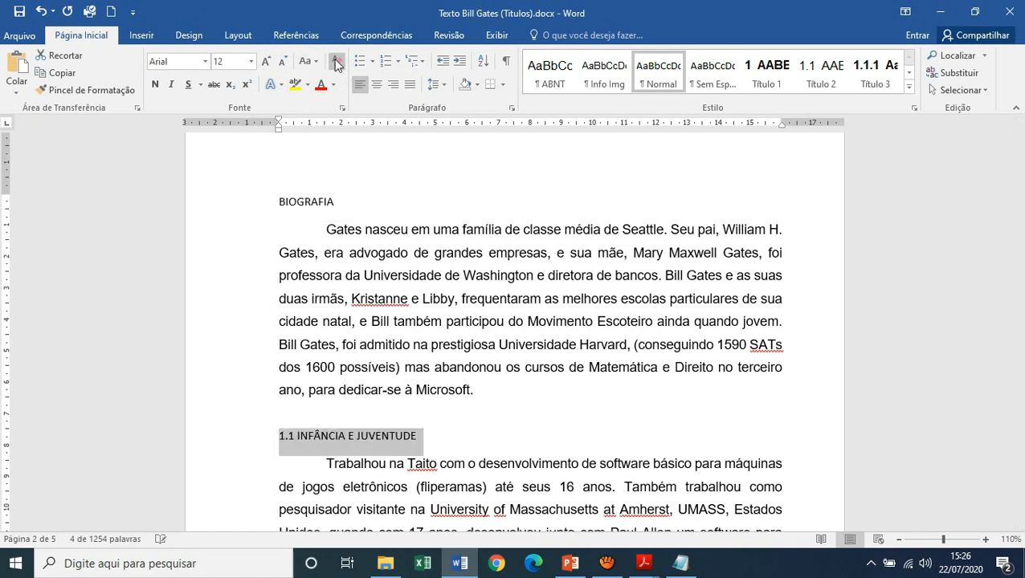
click(297, 434)
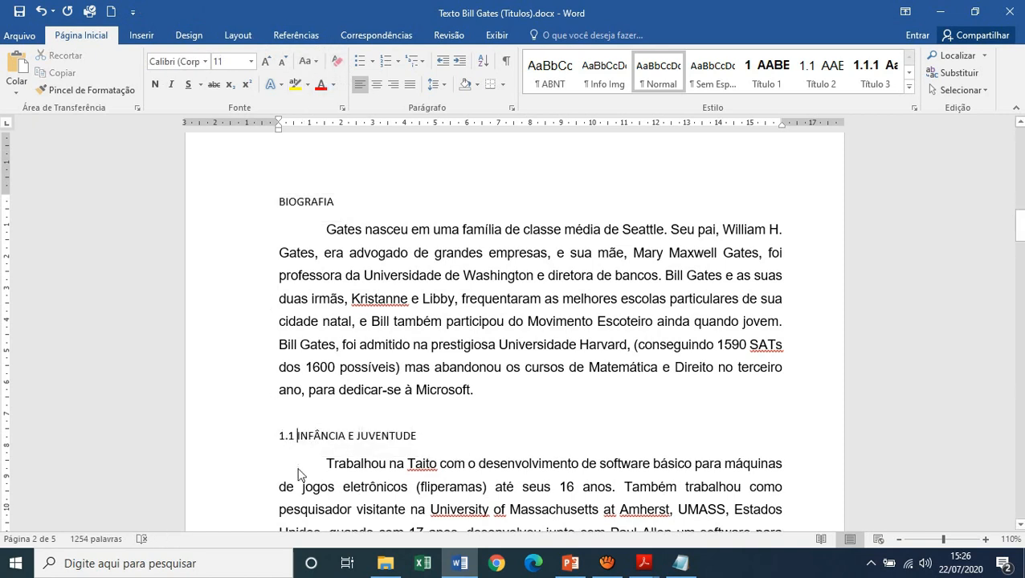
key(BackSpace)
key(BackSpace)
key(BackSpace)
key(BackSpace)
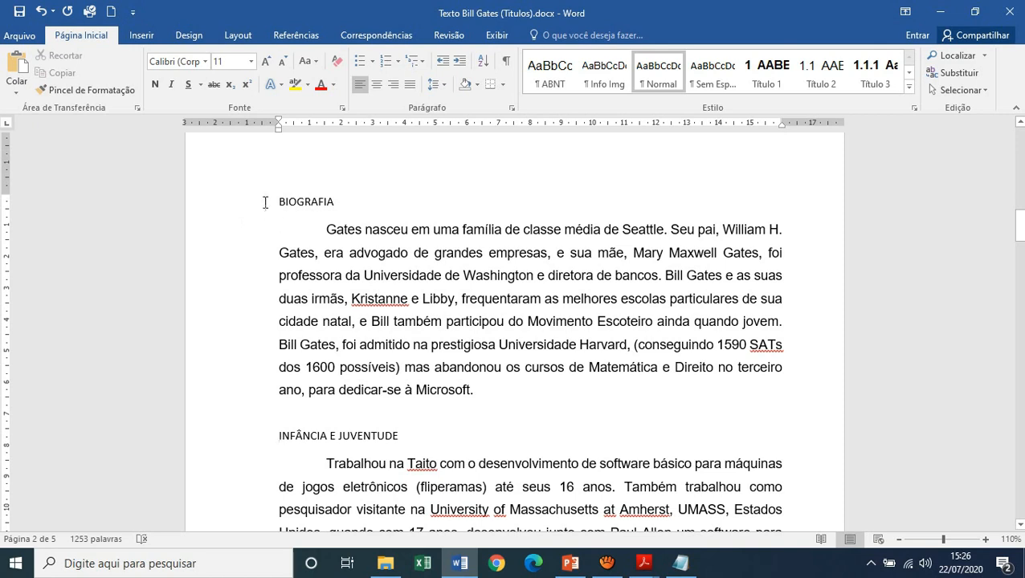
click(261, 209)
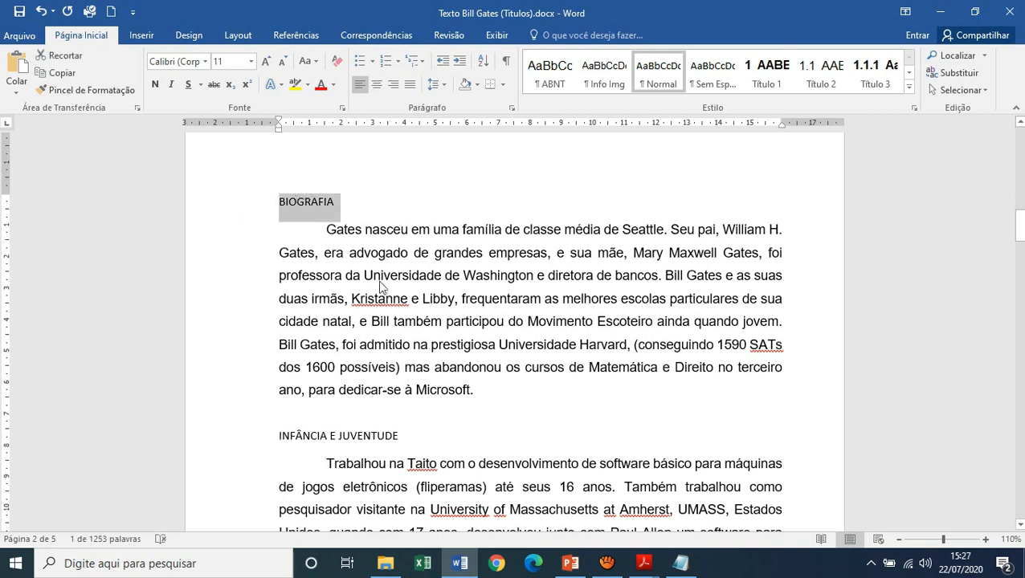
click(339, 389)
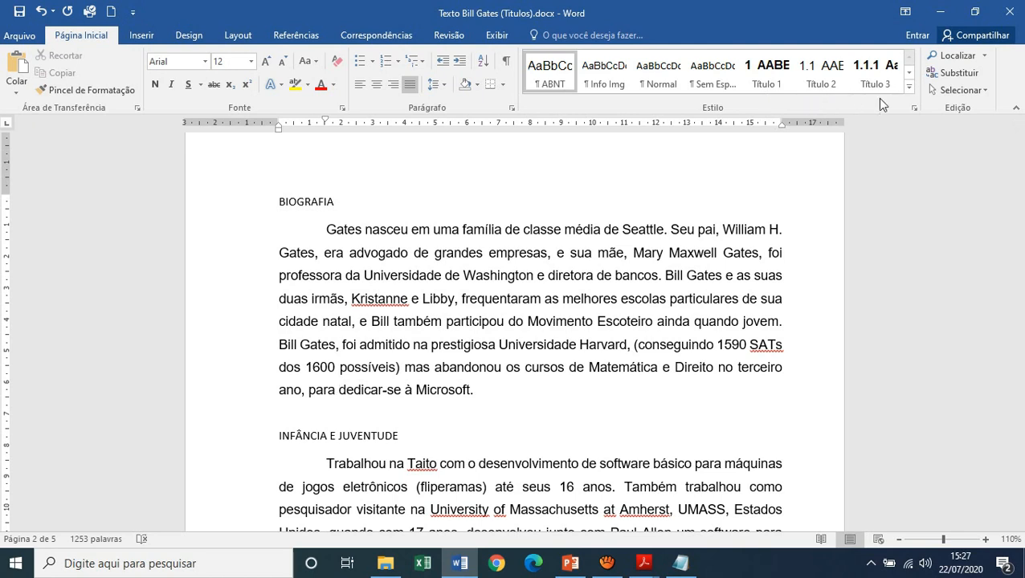
click(667, 235)
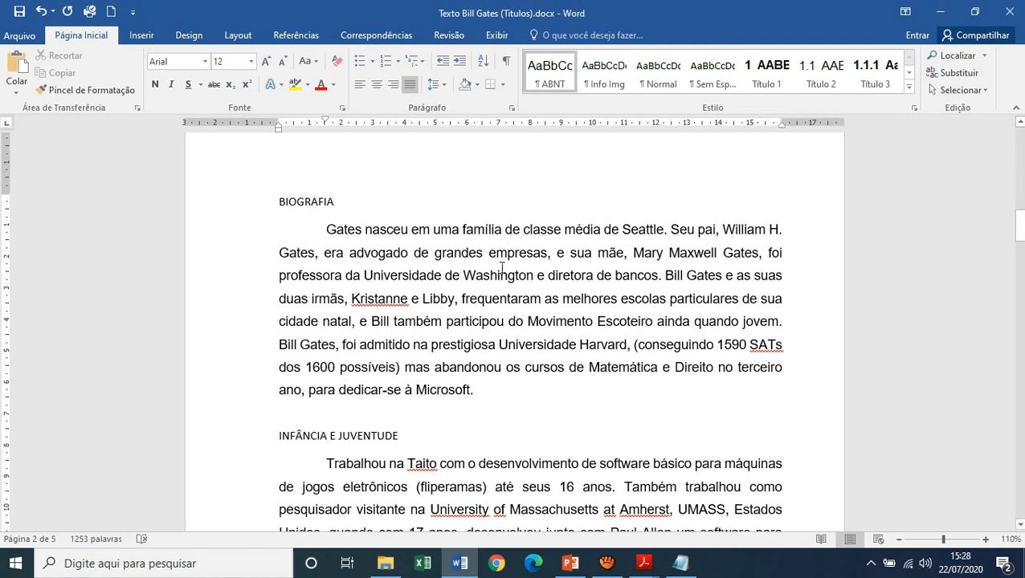
Review the first-level titles Biografia, A Microsoft, Fortuna and Vida in the Notepad list, and return to Word
click(680, 563)
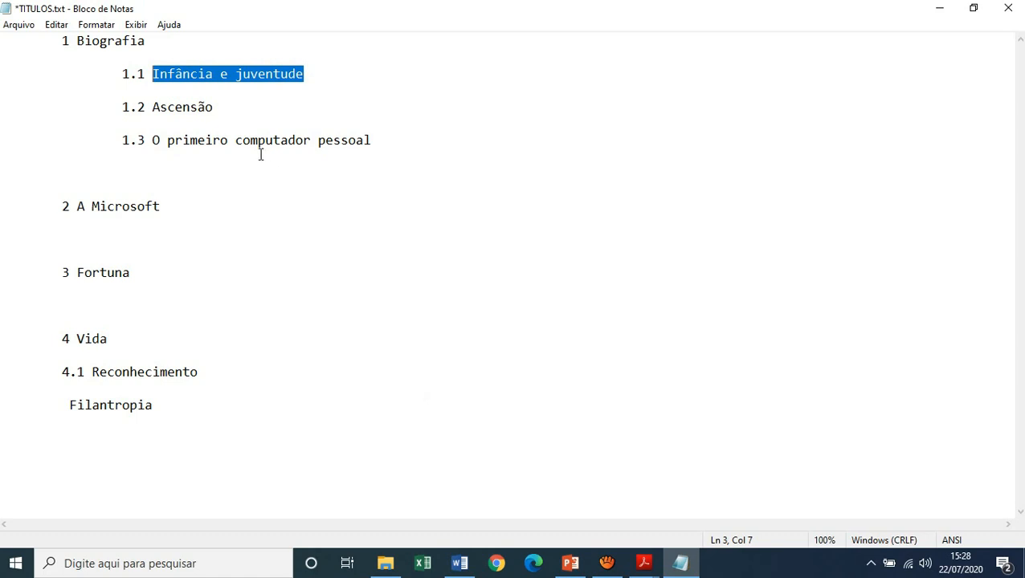
drag(153, 44, 63, 46)
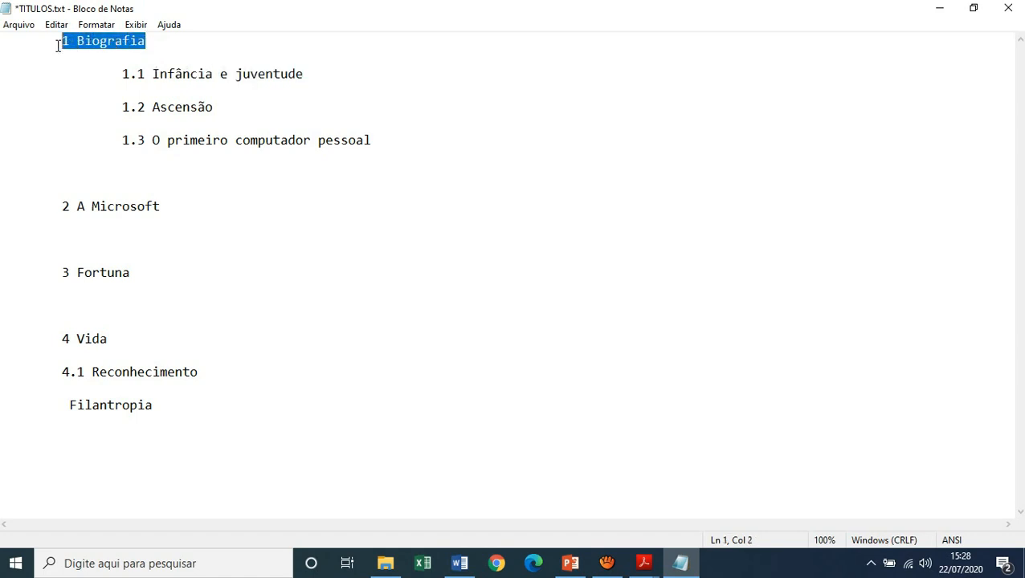
drag(163, 207, 56, 208)
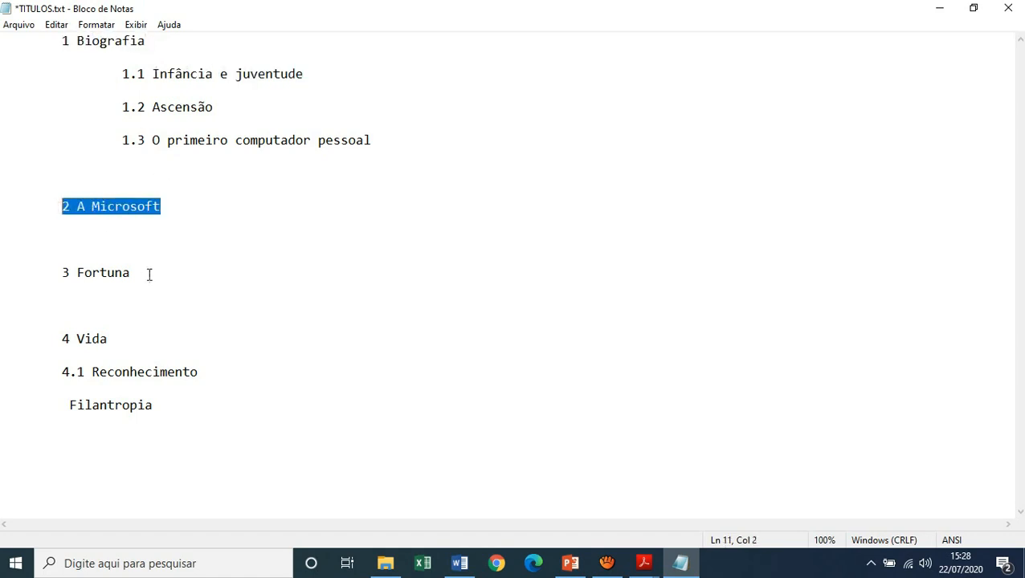
drag(131, 274, 53, 276)
drag(108, 337, 51, 343)
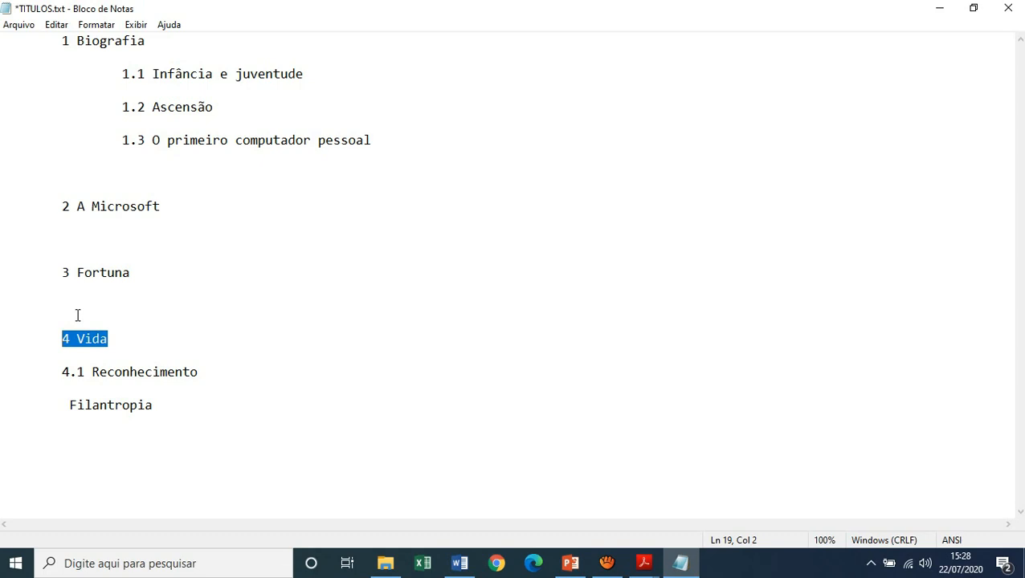
click(444, 568)
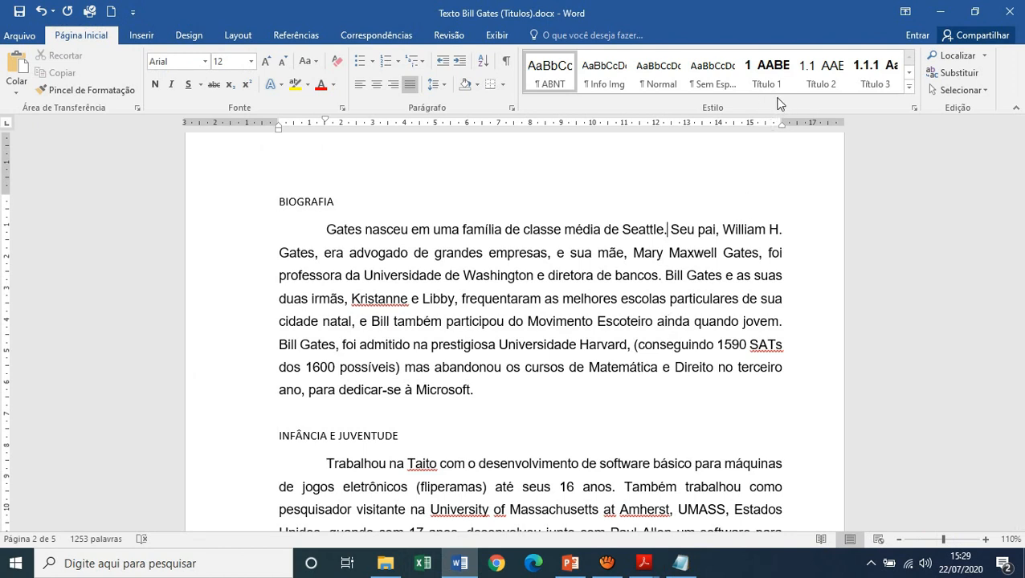
Review the second-level titles 1.1 to 1.3 under Biografia in the Notepad list, and return to Word
click(680, 563)
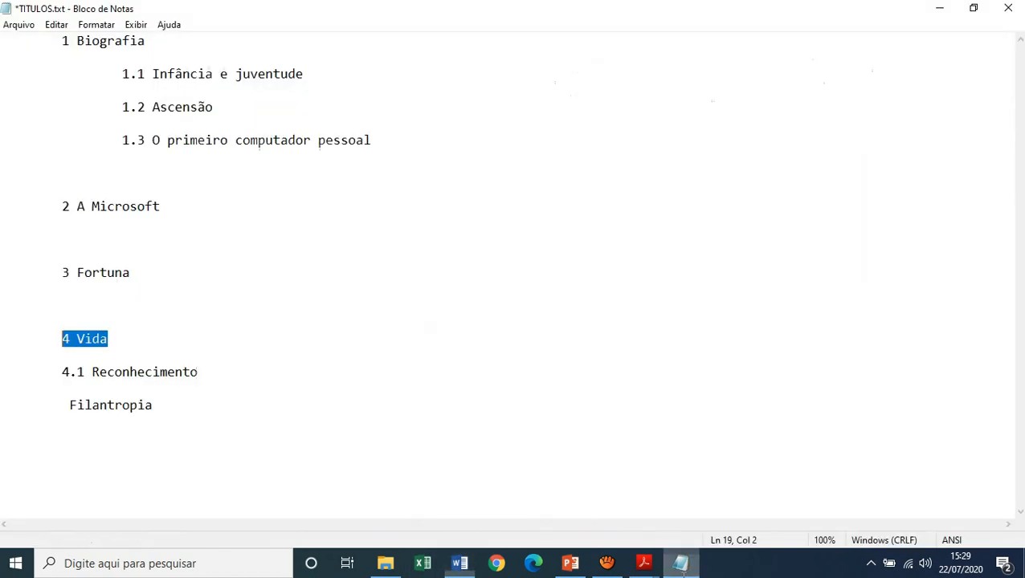
drag(386, 142, 28, 78)
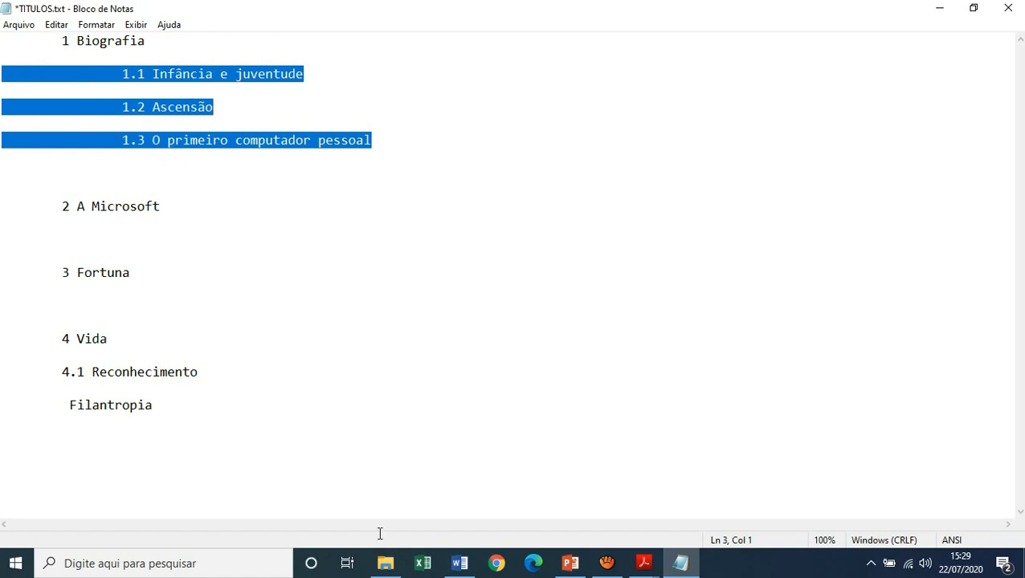
click(457, 566)
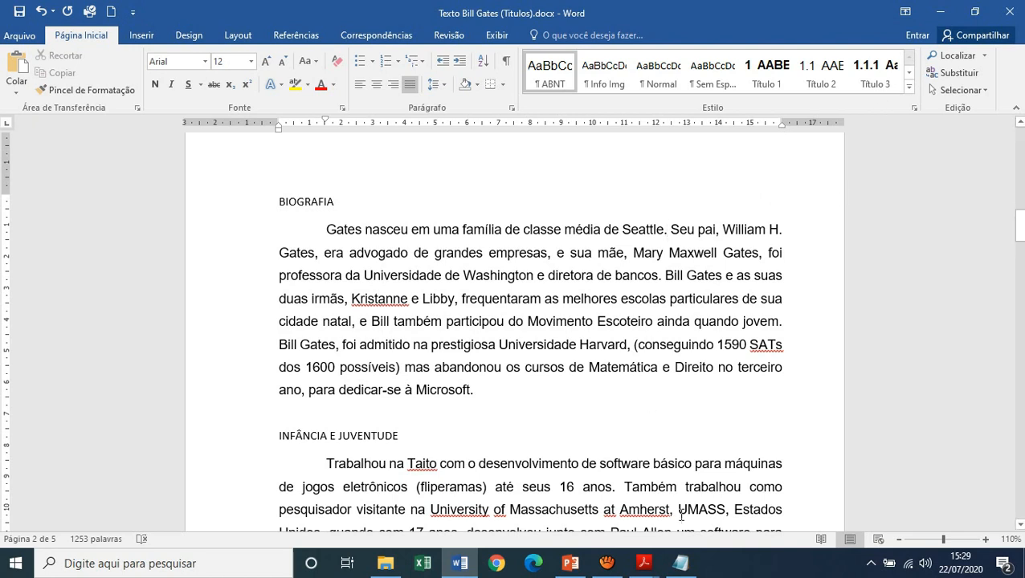
mouse_move(683, 564)
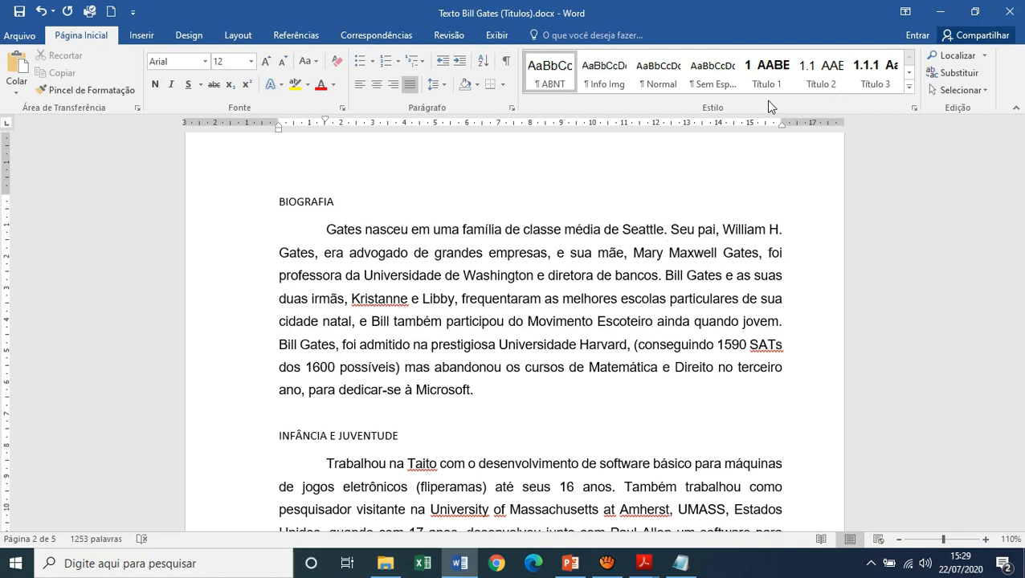
Review the first-level title formatting rules on the PowerPoint slide about title levels, and return to Word
click(571, 564)
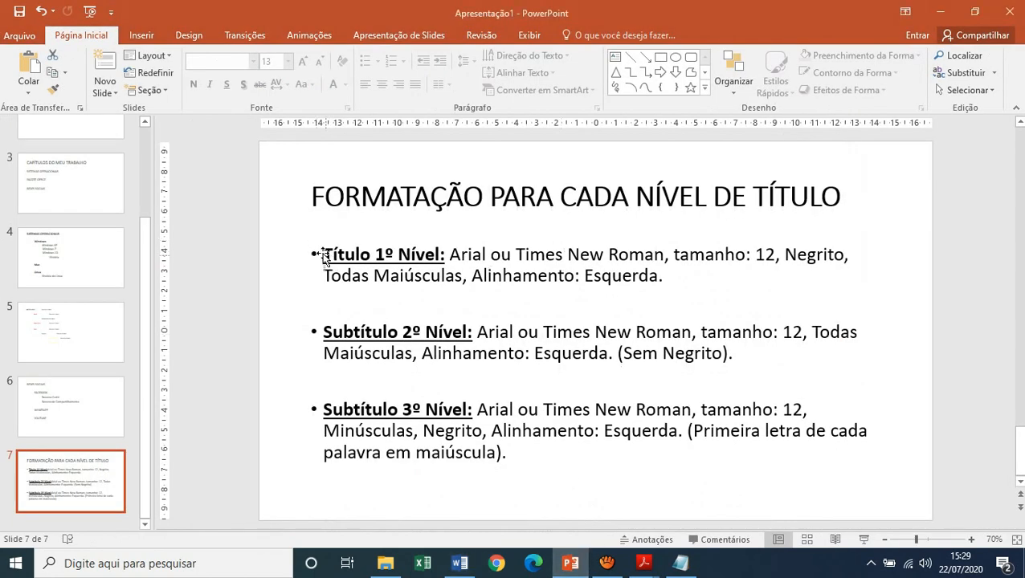
drag(323, 254, 490, 255)
drag(584, 255, 677, 279)
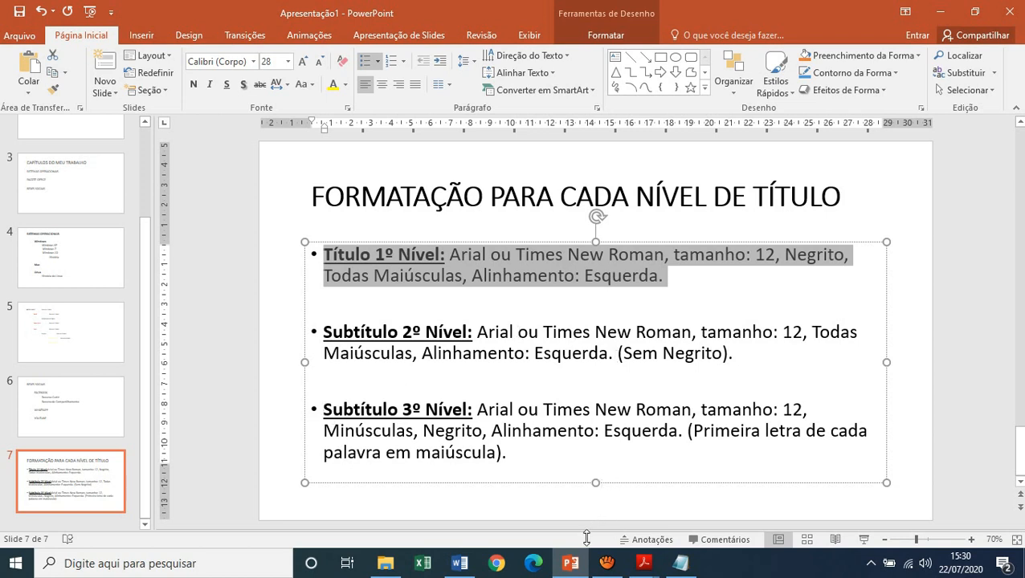
click(465, 562)
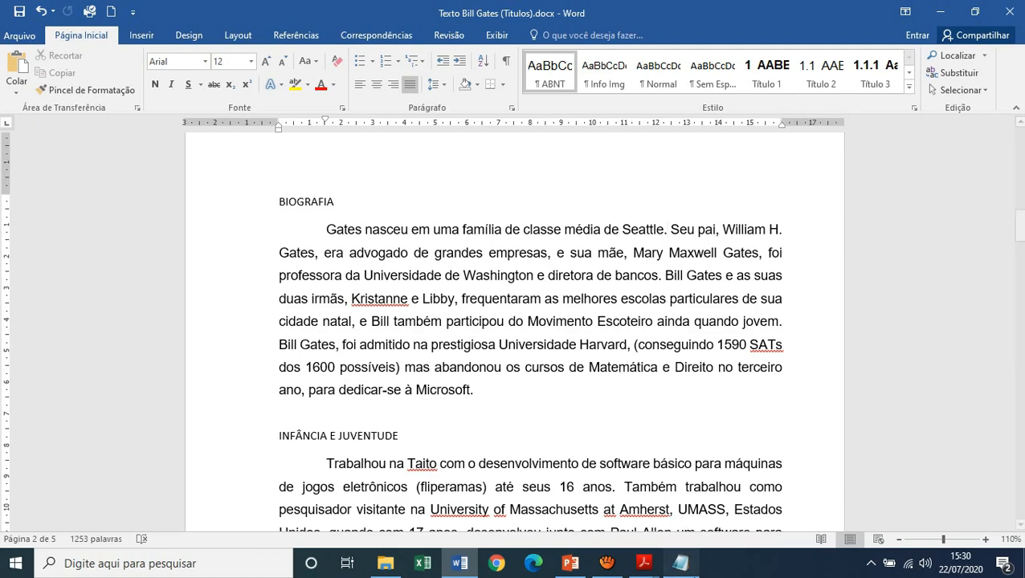
Examine the numbering before Biografia and Infância e juventude in the Notepad list, and return to Word
click(680, 563)
click(276, 243)
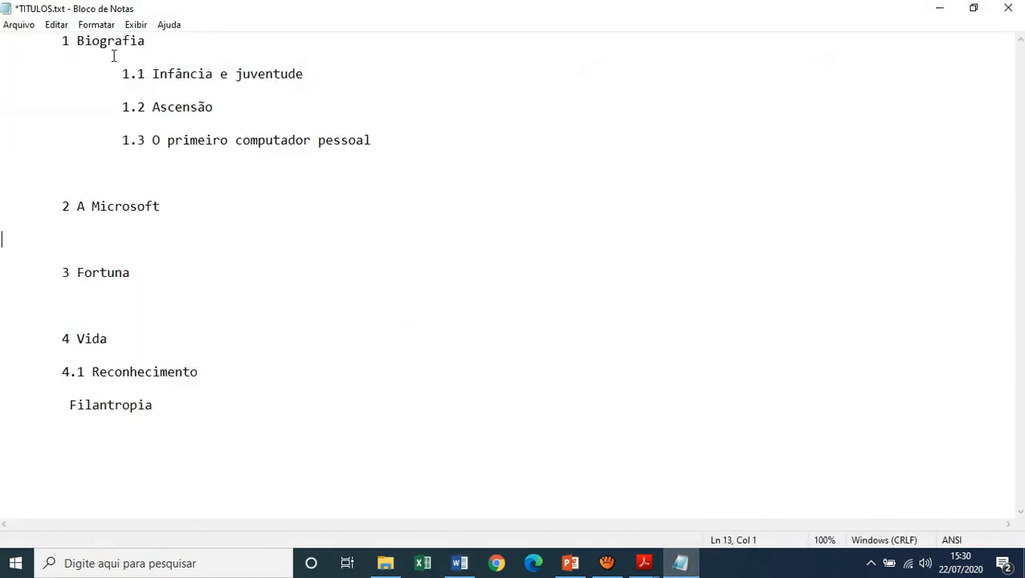
drag(62, 40, 65, 39)
drag(147, 73, 120, 72)
click(607, 176)
click(460, 563)
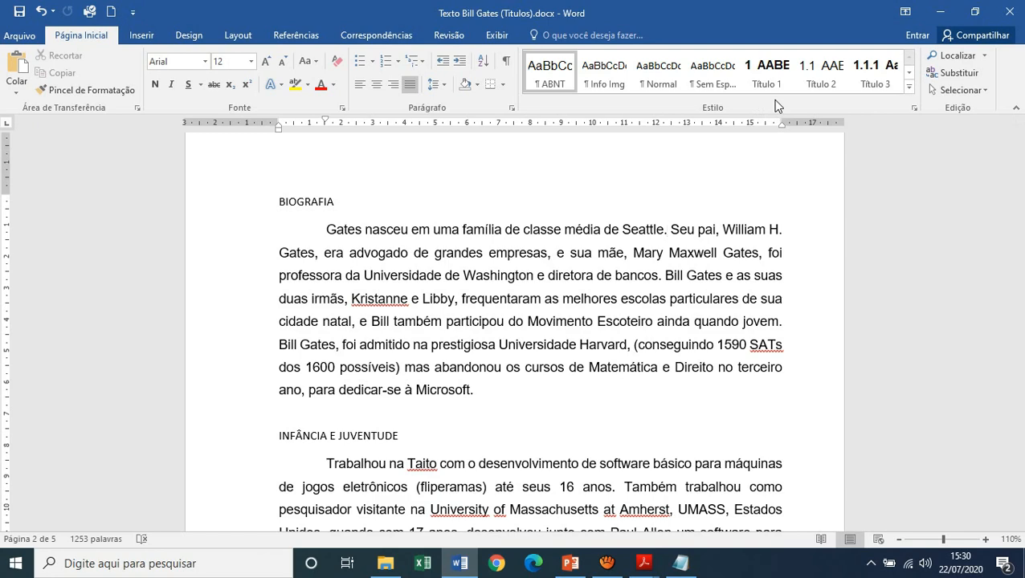
Check the level of Biografia in the Notepad list and apply the Título 1 style to the BIOGRAFIA heading in Word
click(680, 563)
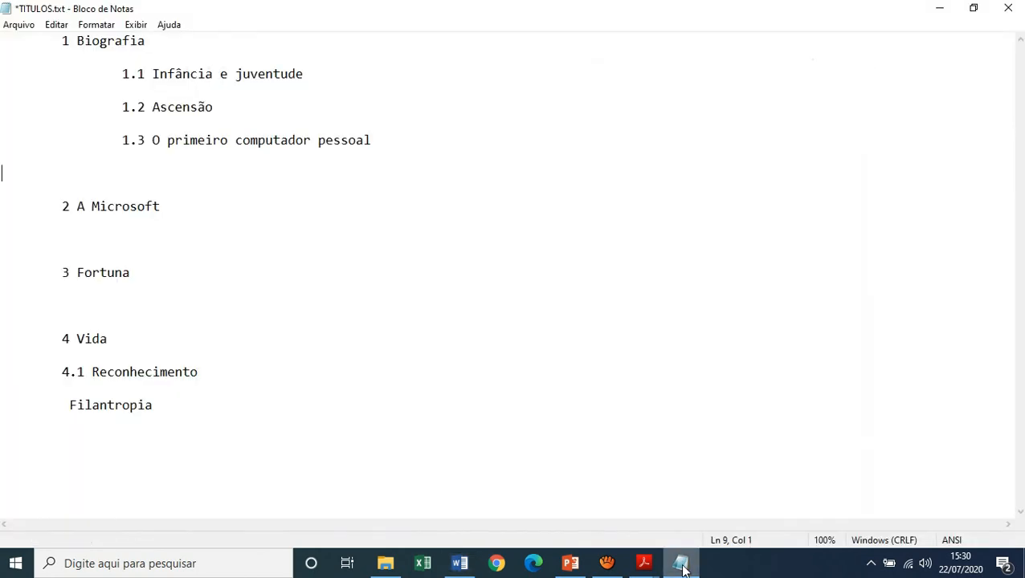
click(153, 42)
drag(155, 43, 59, 46)
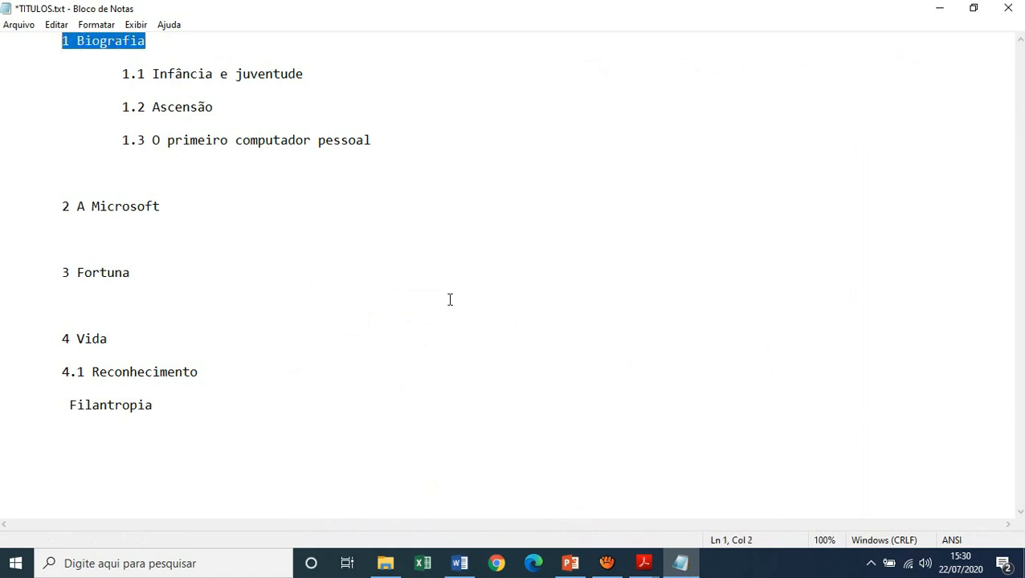
click(459, 563)
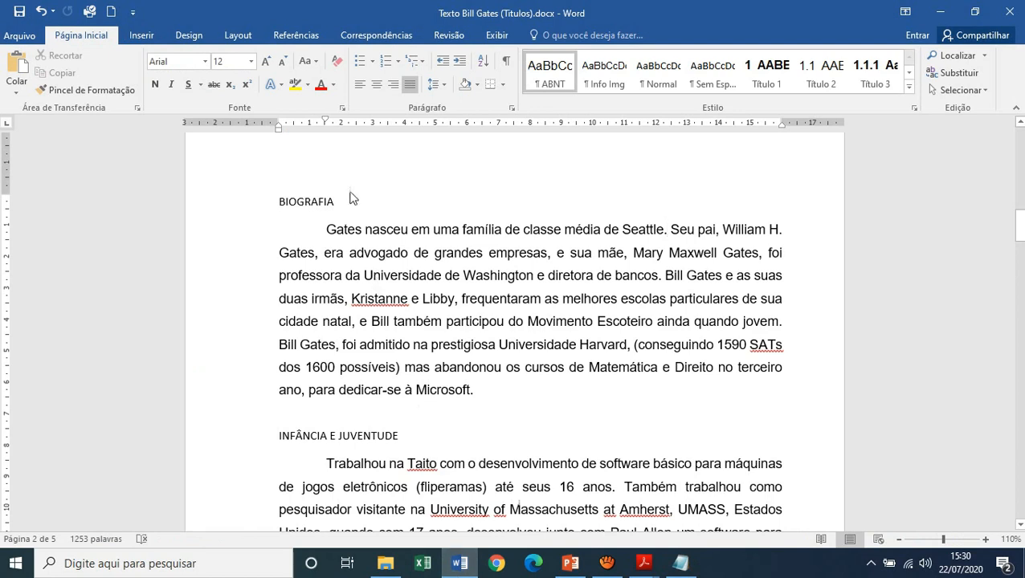
drag(348, 201, 278, 202)
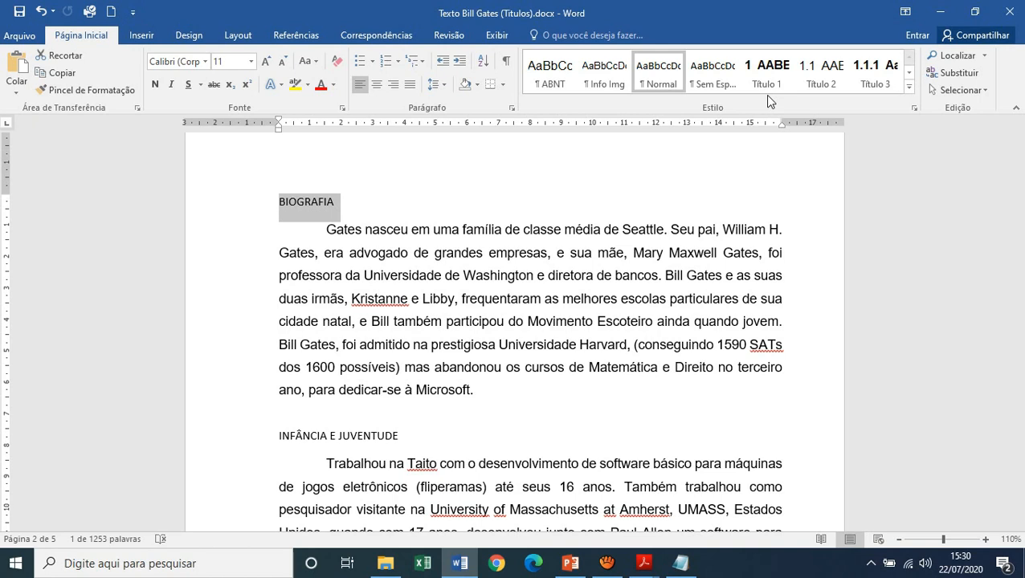
click(767, 70)
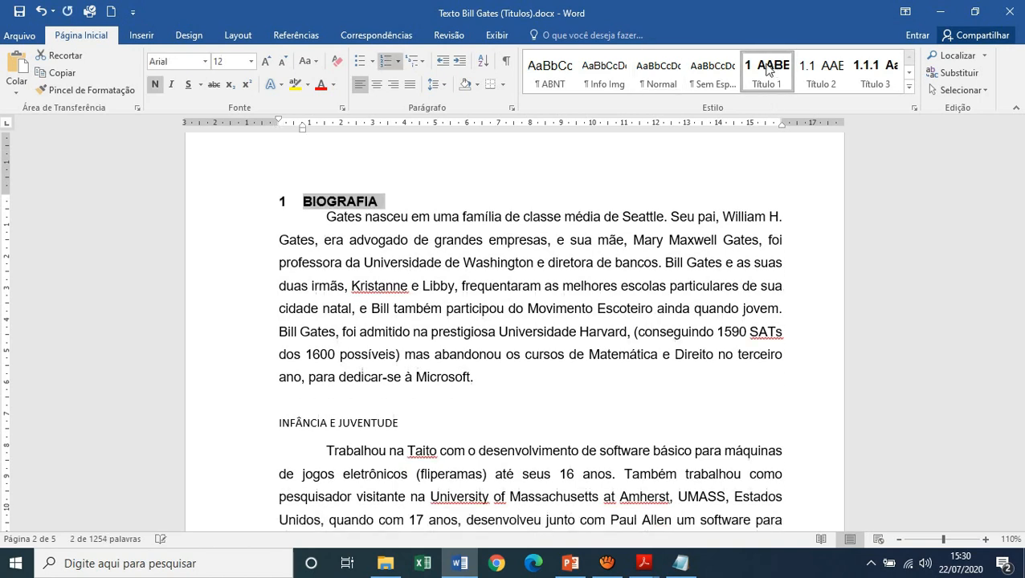
click(288, 222)
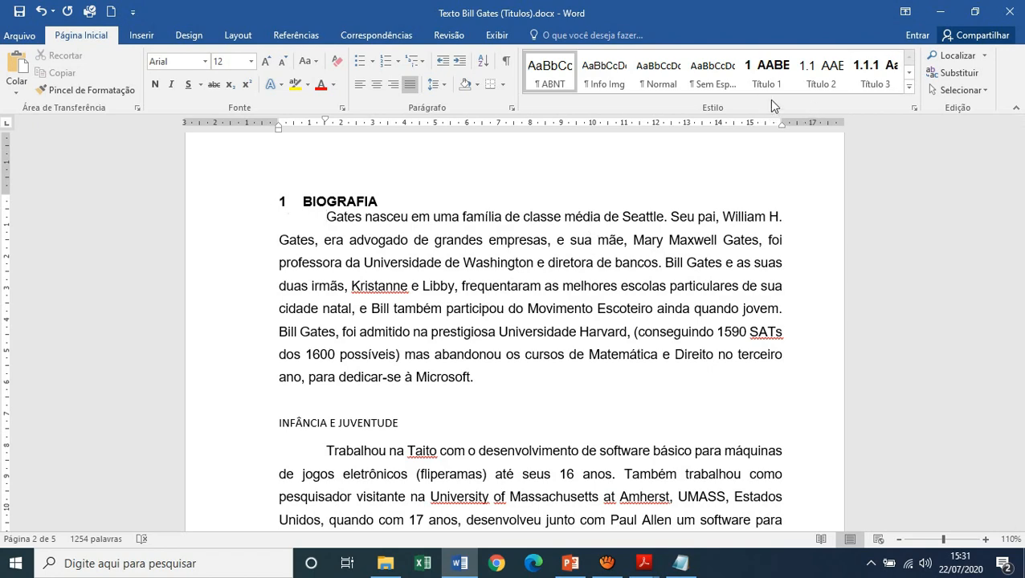
Check the level of Infância e juventude in the Notepad list and apply the Título 2 style to that heading in Word
click(680, 563)
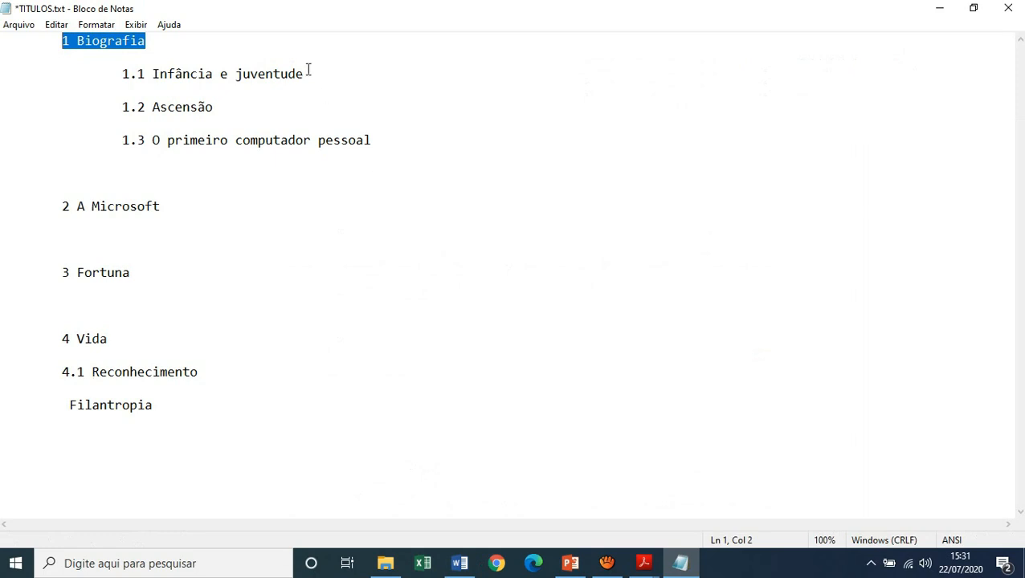
drag(306, 74, 118, 75)
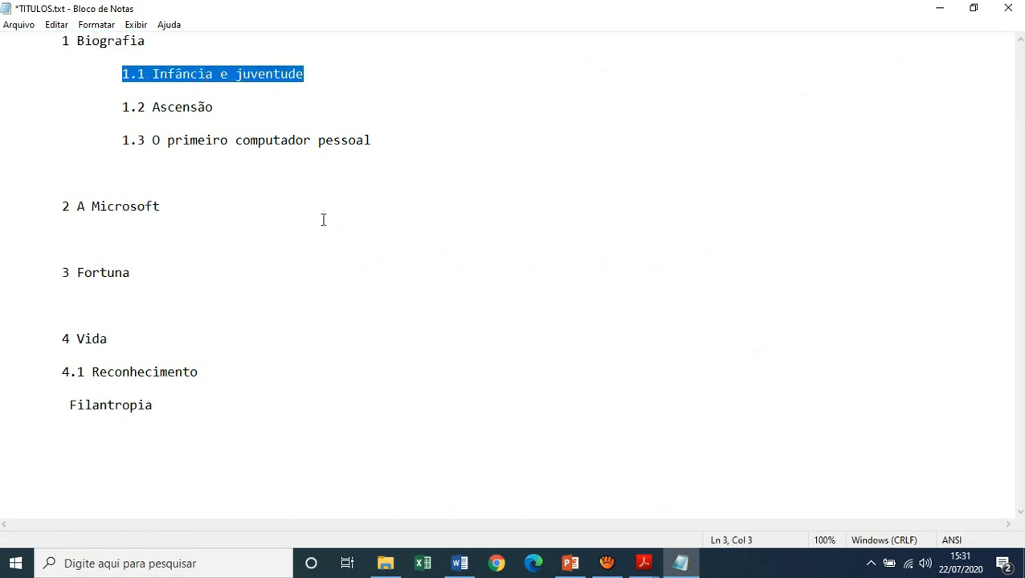
click(459, 565)
drag(412, 425, 279, 425)
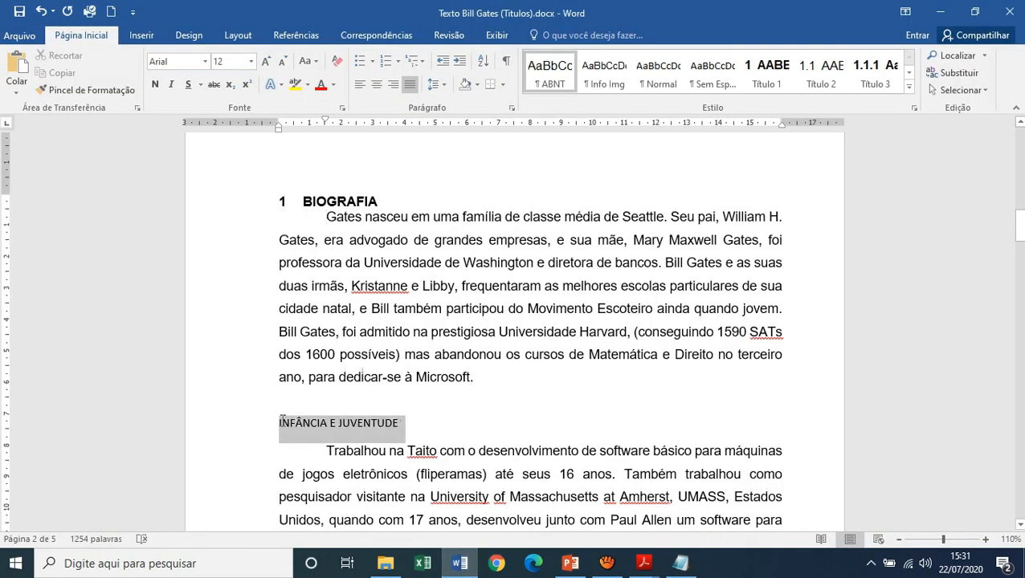
click(828, 78)
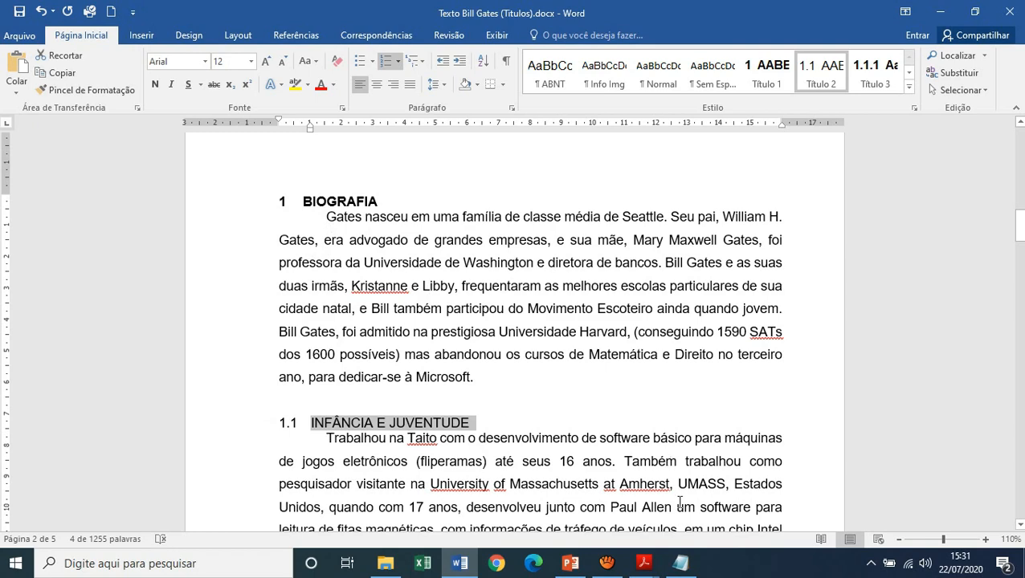
Check the level of Ascensão in the Notepad list and apply the Título 2 style to that heading in Word
click(680, 563)
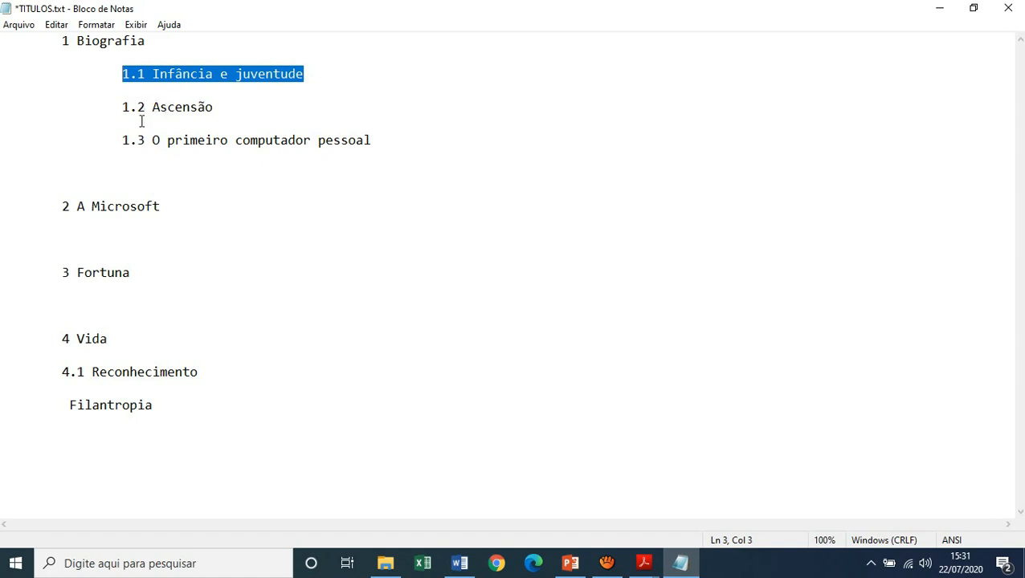
click(459, 563)
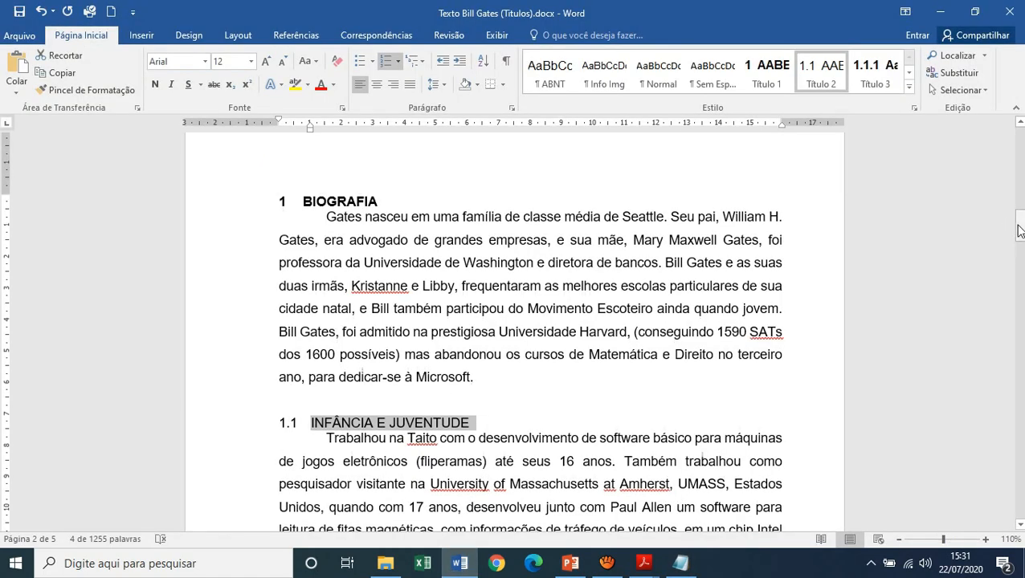
drag(1020, 231, 1020, 241)
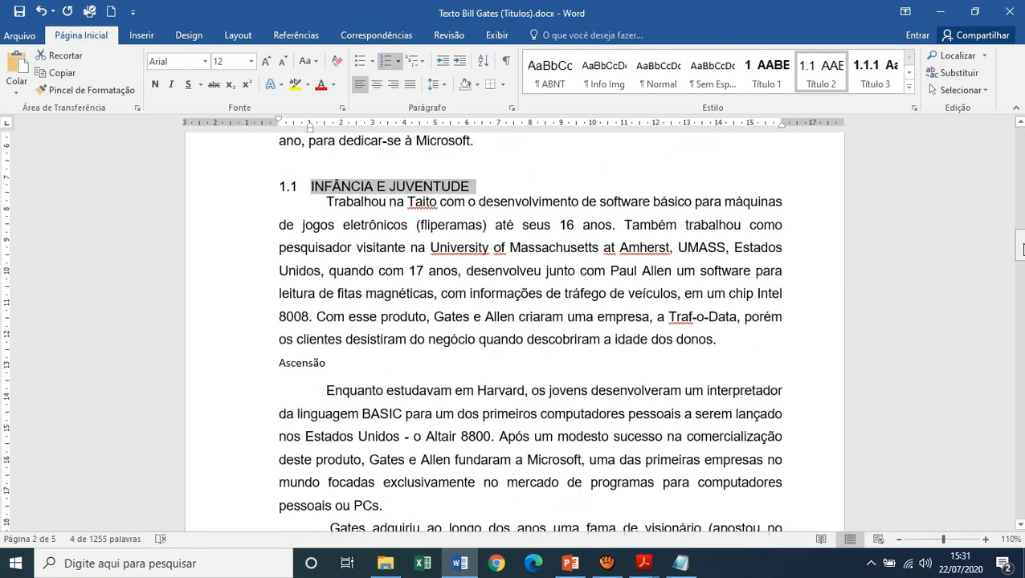
click(331, 362)
drag(313, 362, 277, 363)
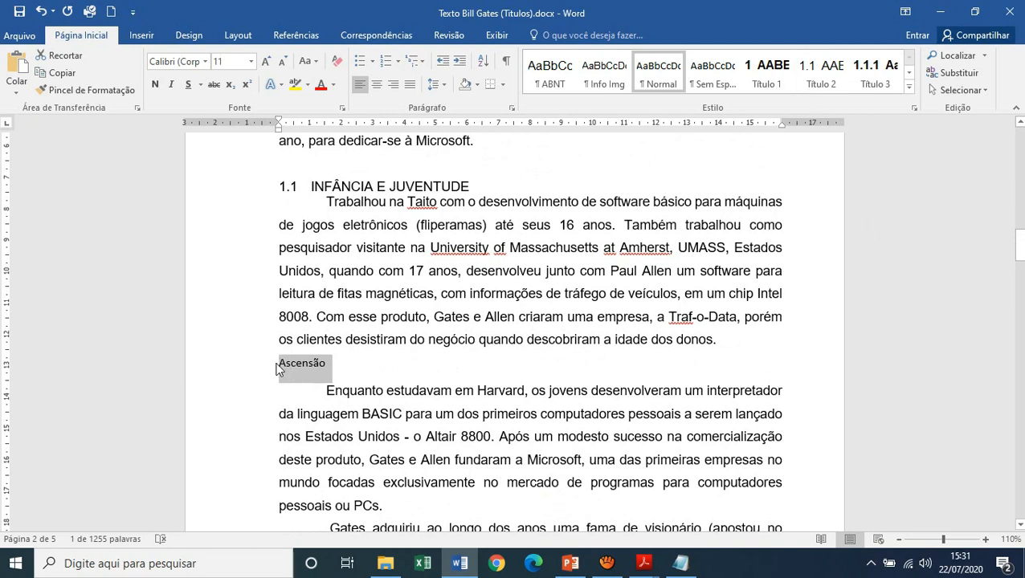
click(821, 74)
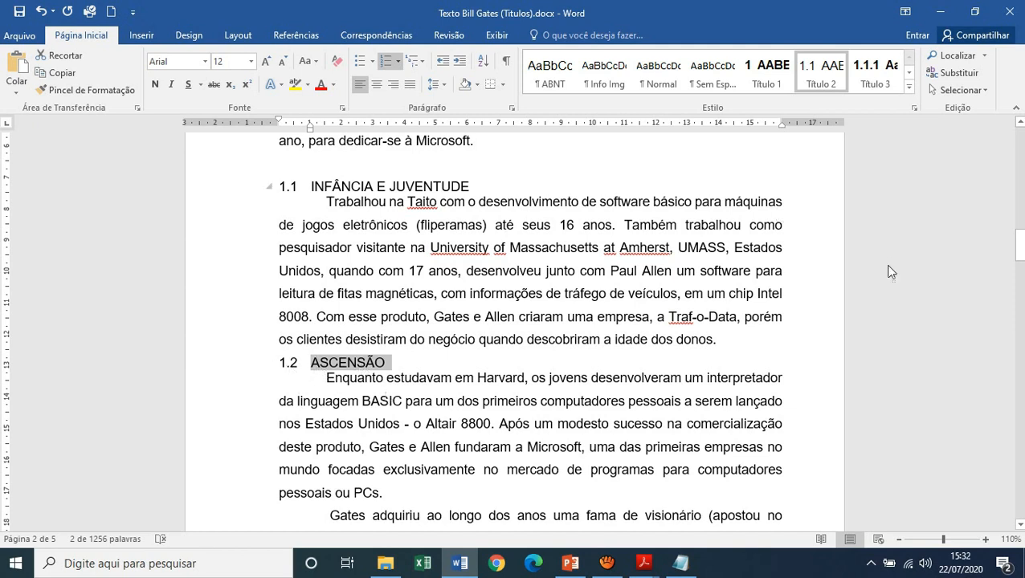
Apply the Título 2 style to the O primeiro computador pessoal heading
drag(1022, 245, 1020, 270)
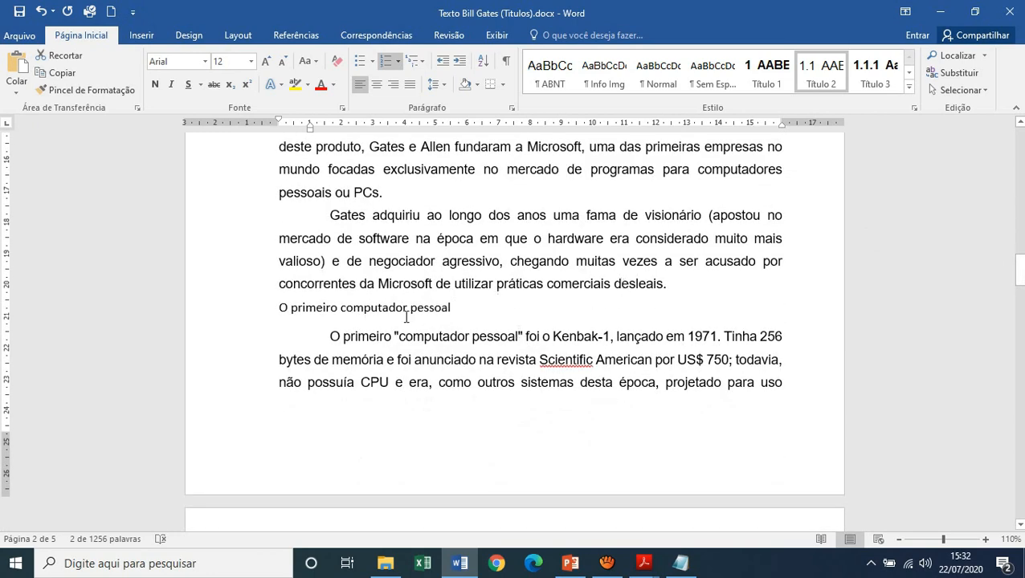
drag(461, 307, 276, 309)
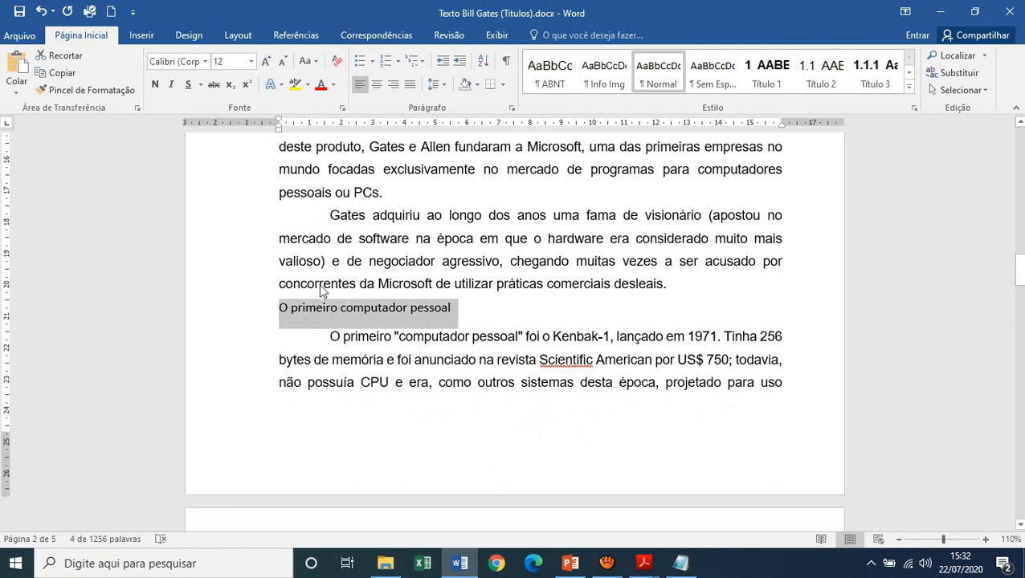
click(826, 79)
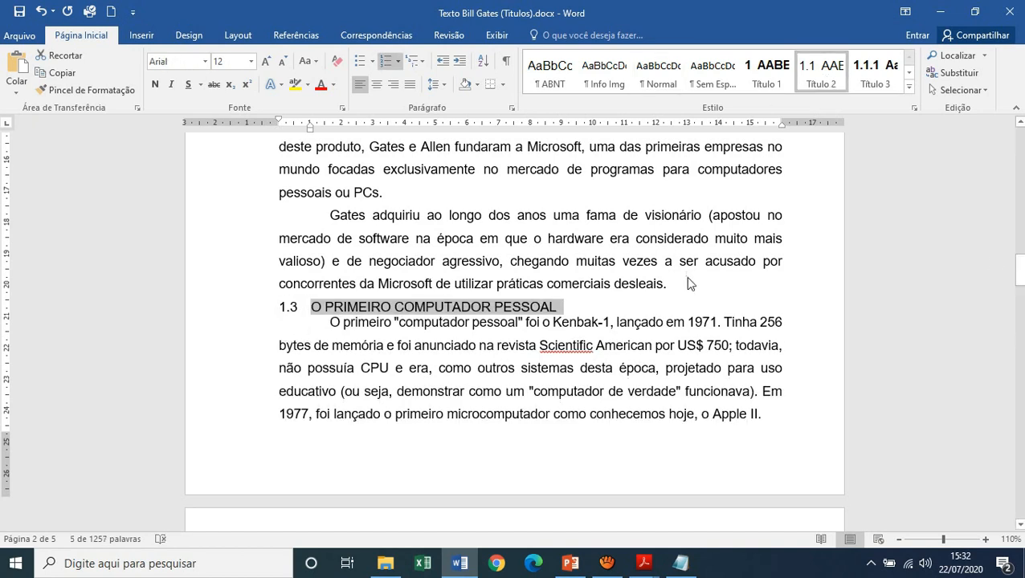
Locate the A Microsoft heading, check its level in the Notepad title list, and return to Word
drag(1022, 269, 1020, 319)
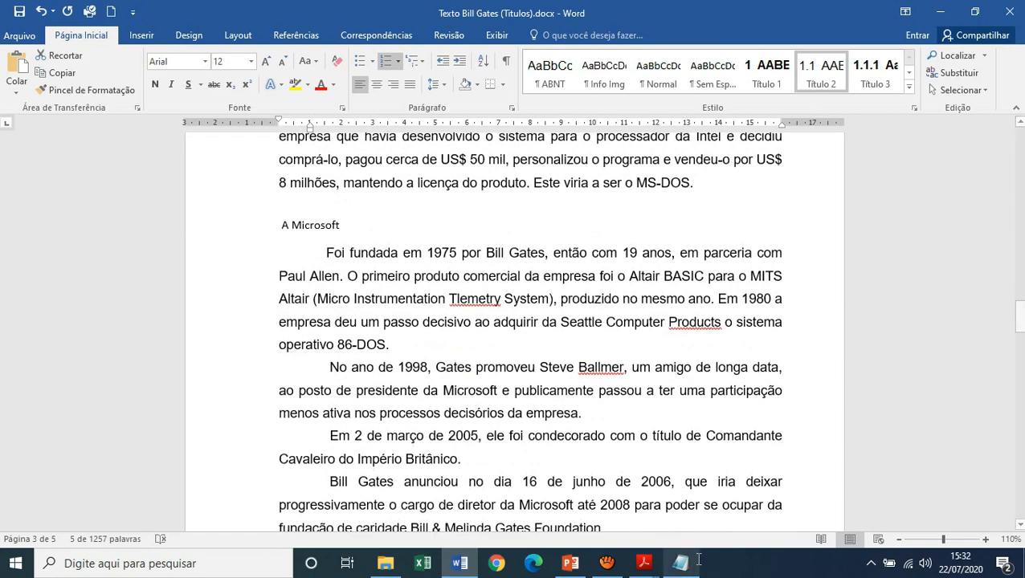
click(682, 563)
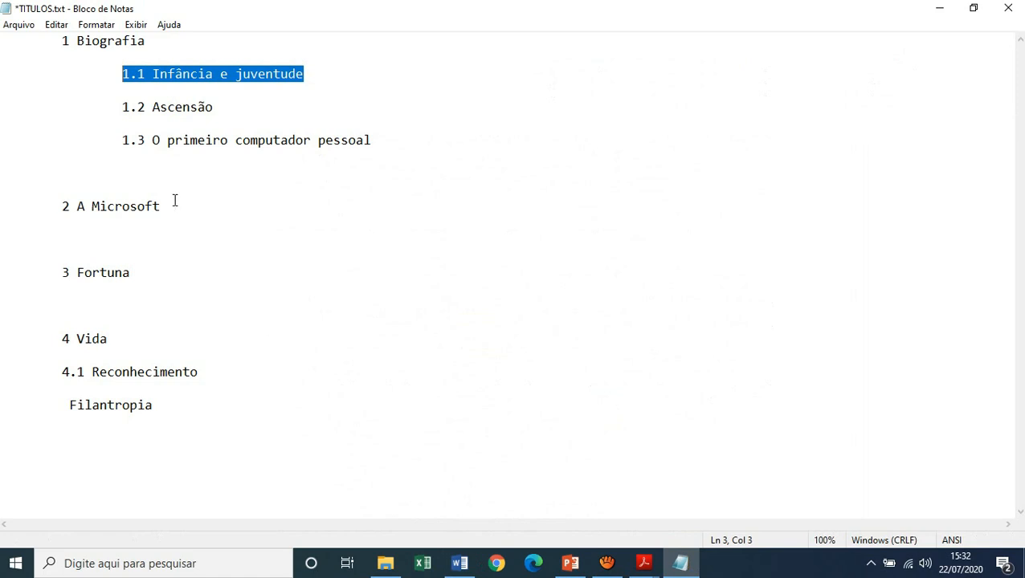
drag(173, 205, 60, 206)
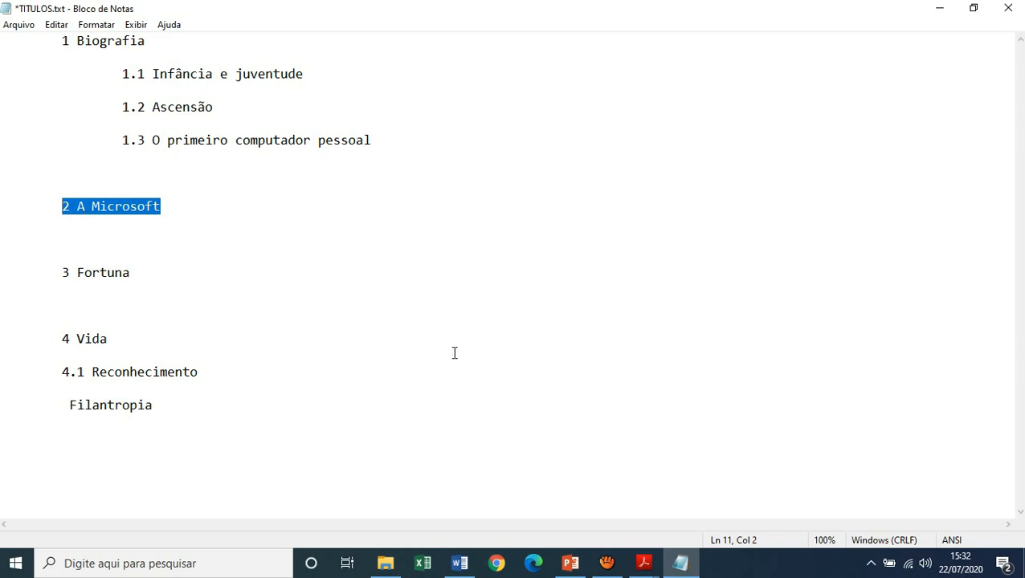
click(460, 563)
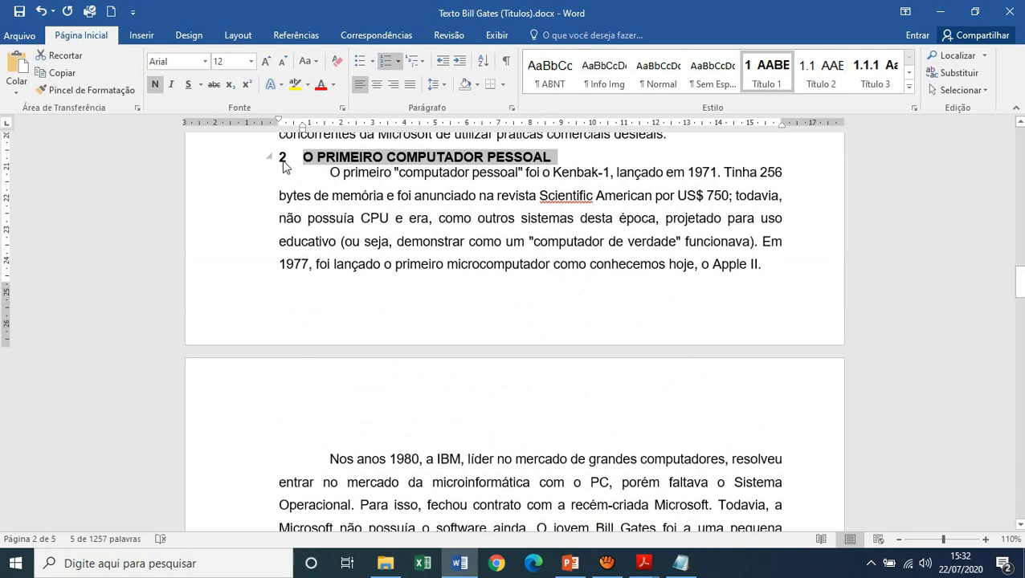
Check the title levels in the Notepad list and apply the Título 2 style to the O primeiro computador pessoal heading in Word
click(681, 563)
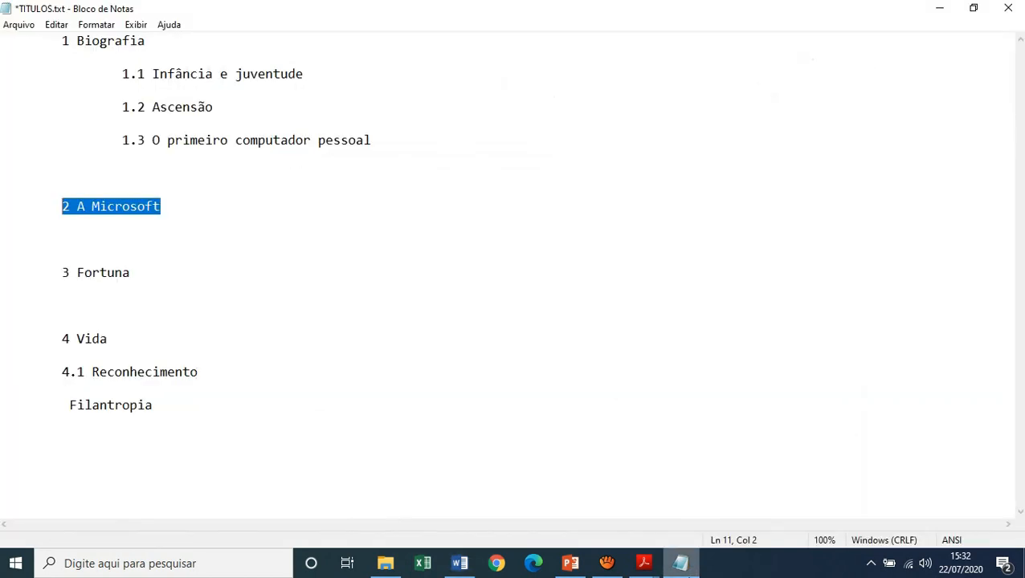
drag(135, 276, 61, 271)
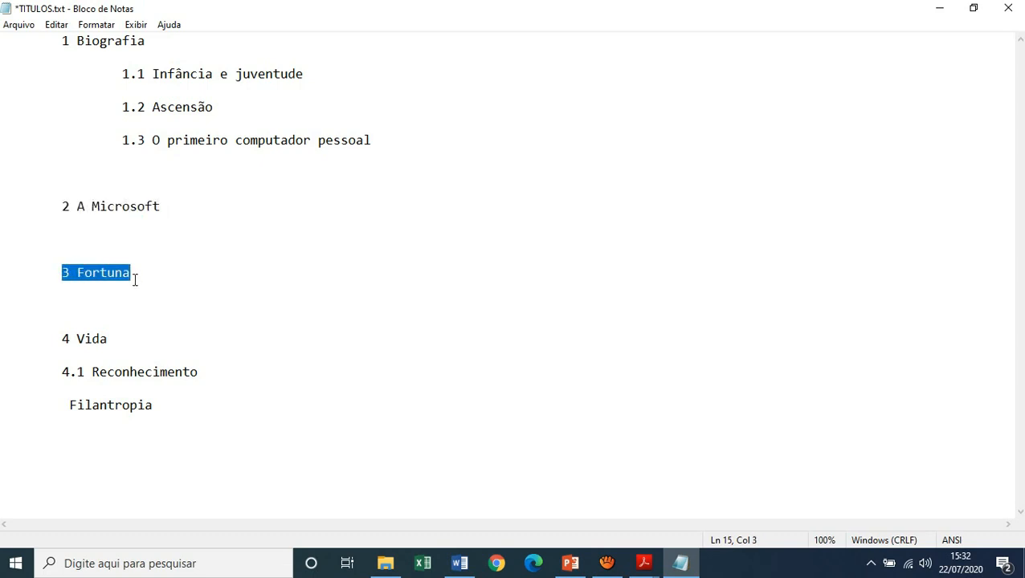
click(460, 563)
drag(1019, 281, 1021, 304)
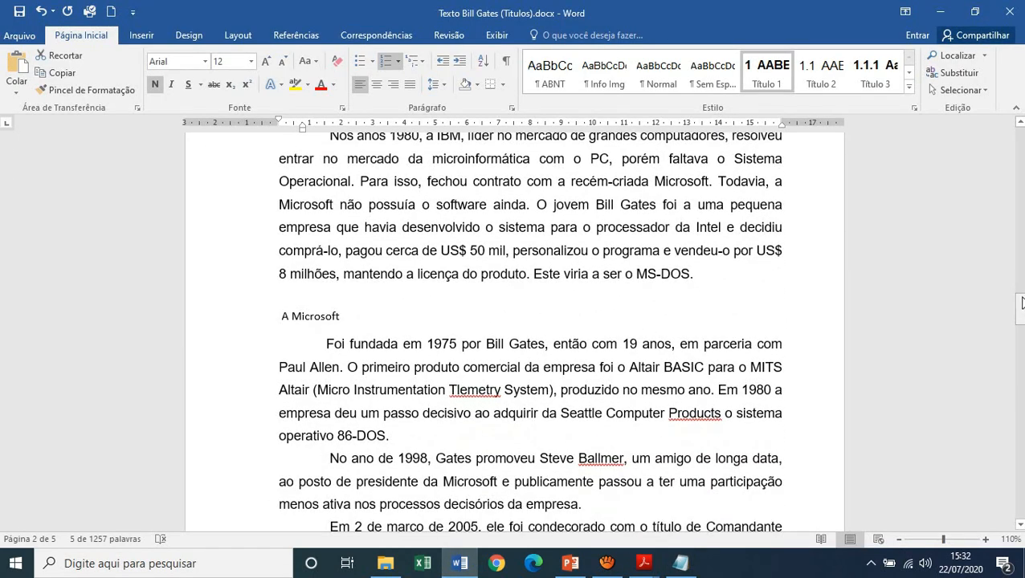
click(696, 567)
click(698, 569)
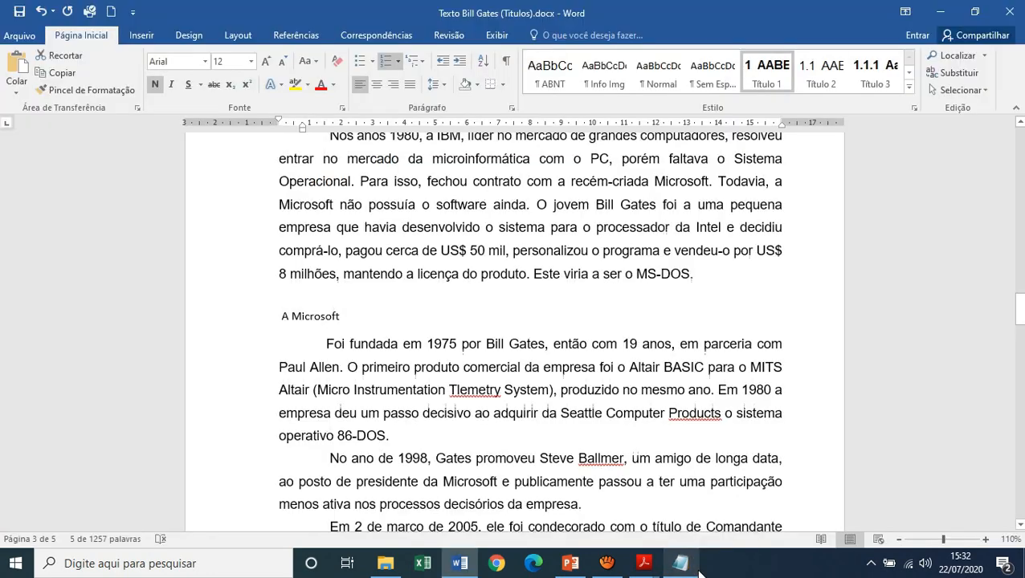
drag(1019, 315, 1019, 280)
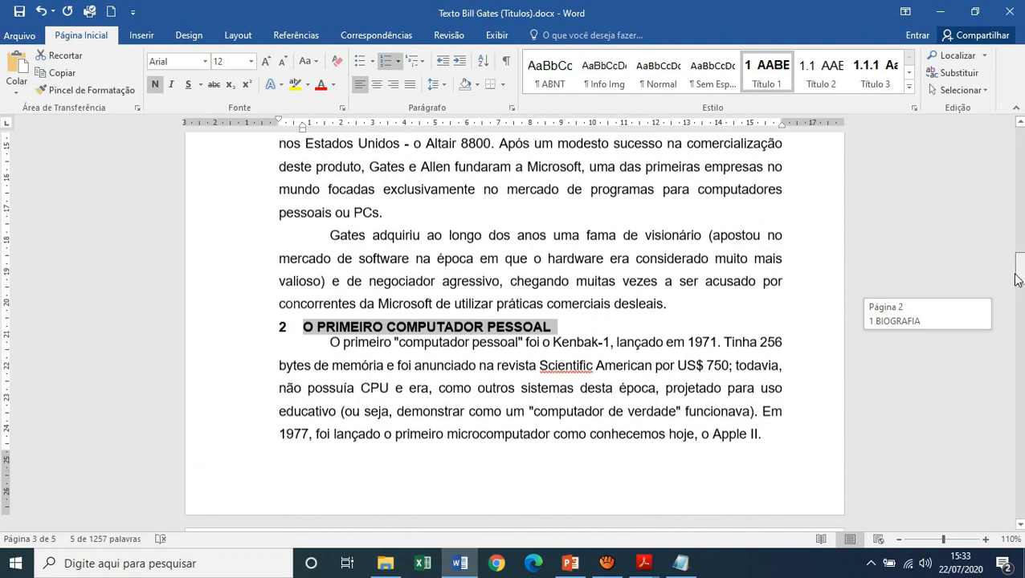
click(679, 565)
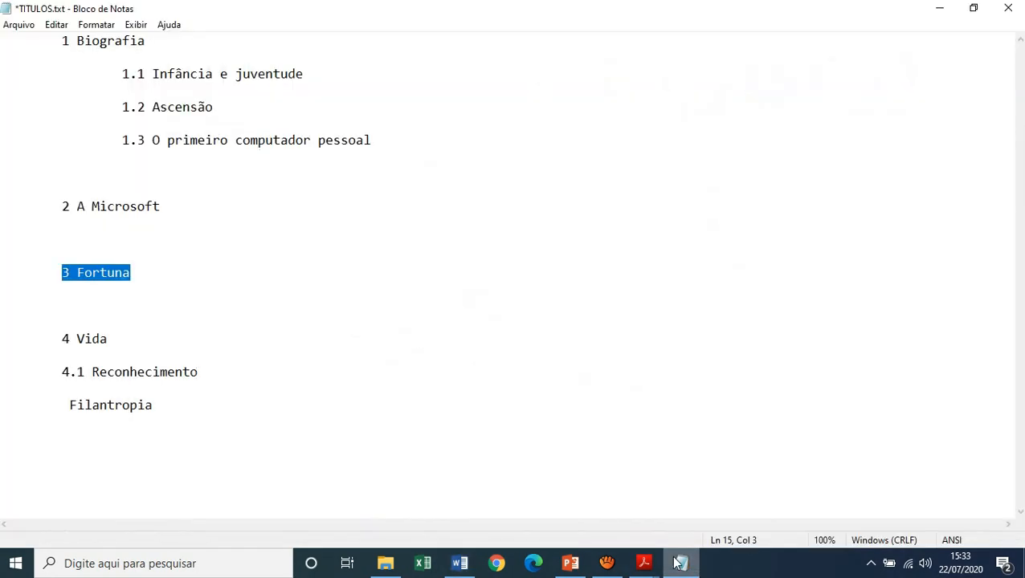
click(679, 564)
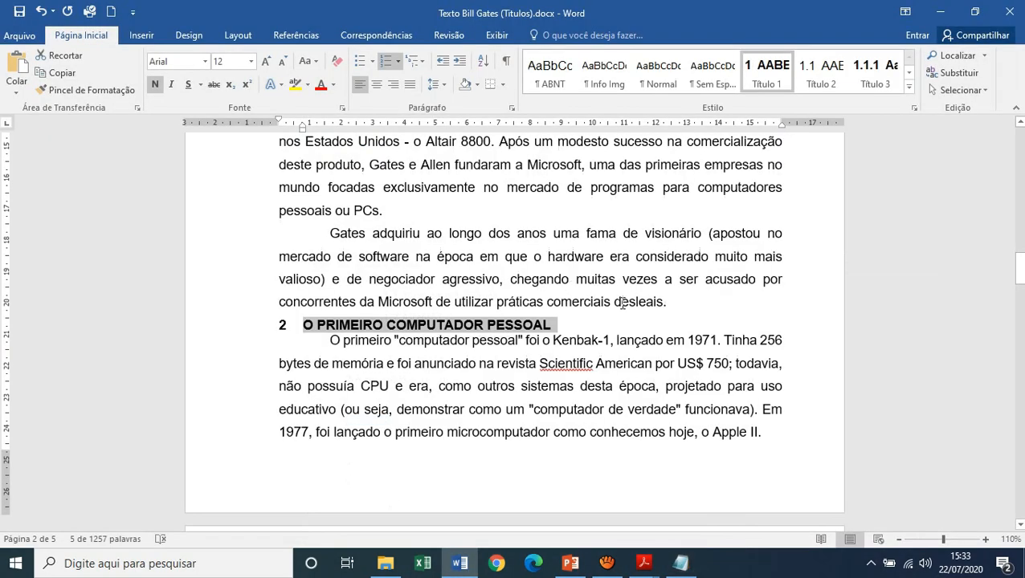
click(822, 68)
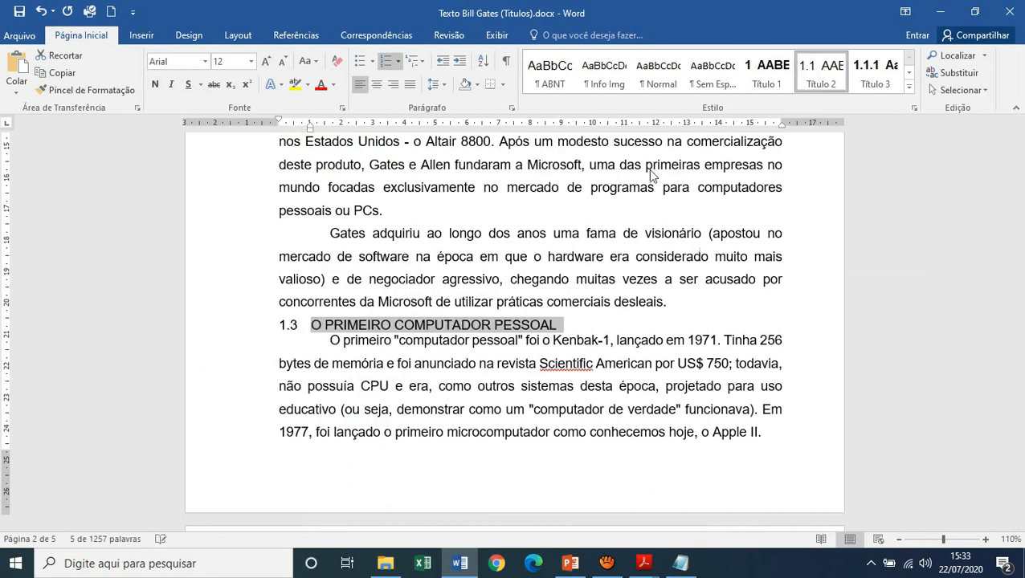
Apply the Título 1 style to the A Microsoft heading
drag(1020, 269, 1022, 316)
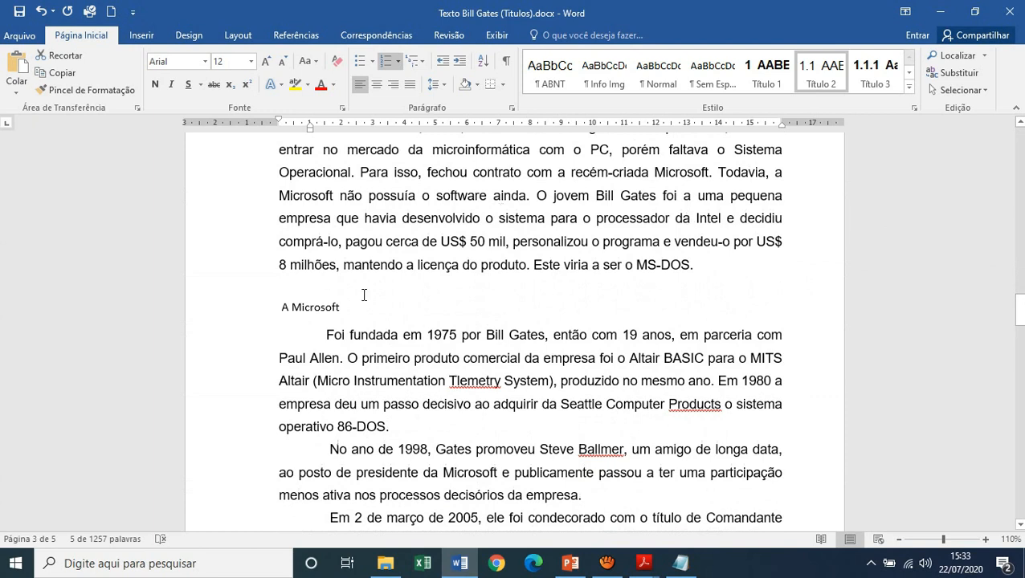
drag(351, 307, 274, 308)
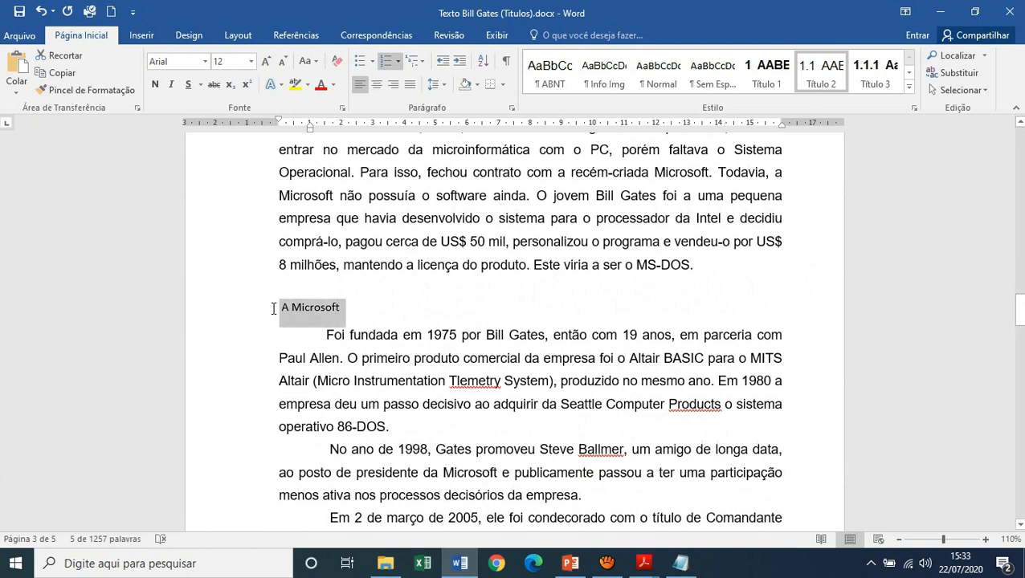
click(766, 78)
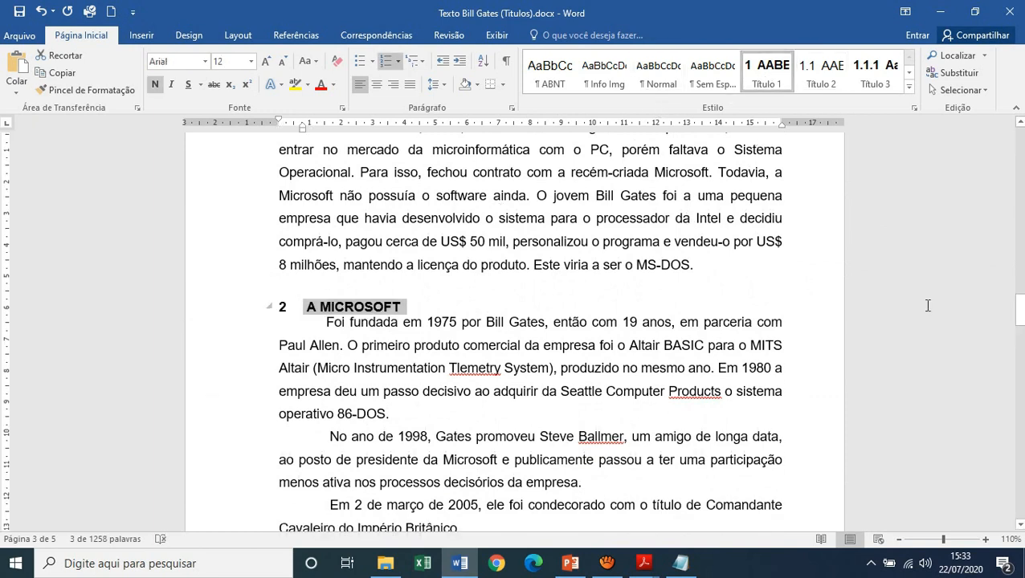
Check the level of Fortuna in the Notepad list and apply the Título 1 style to that heading in Word
drag(1019, 320, 1020, 354)
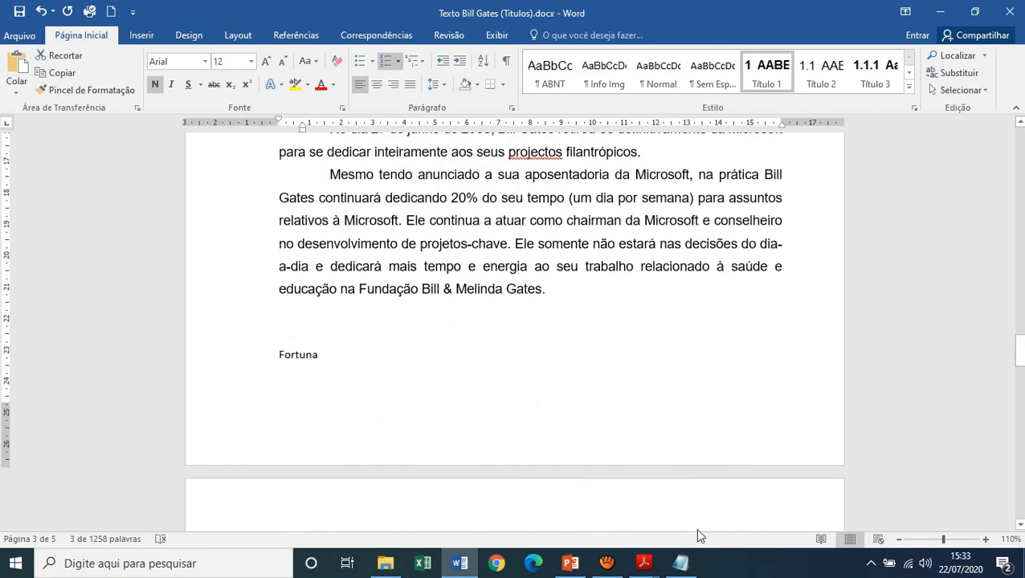
click(680, 566)
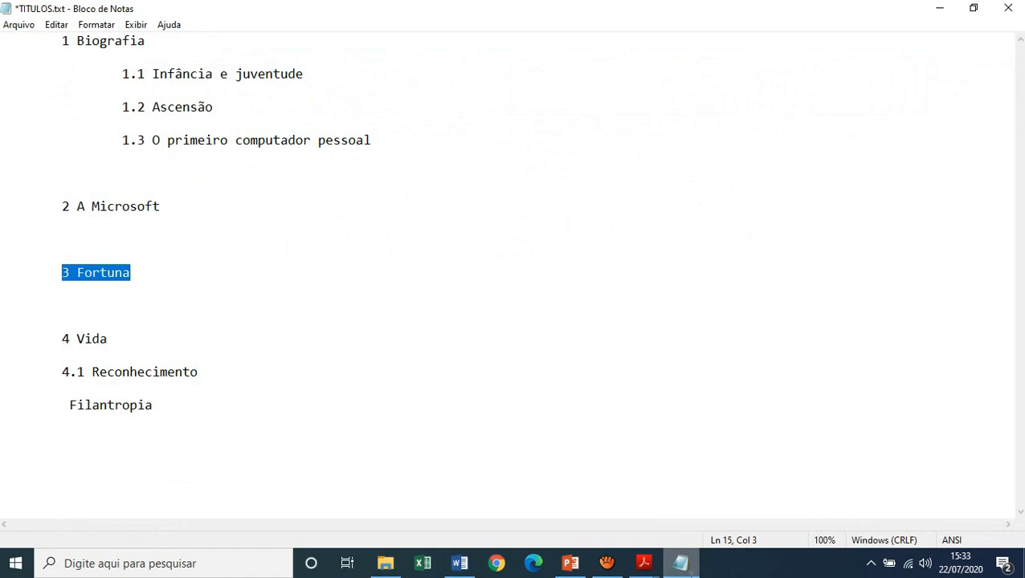
key(alt+Tab)
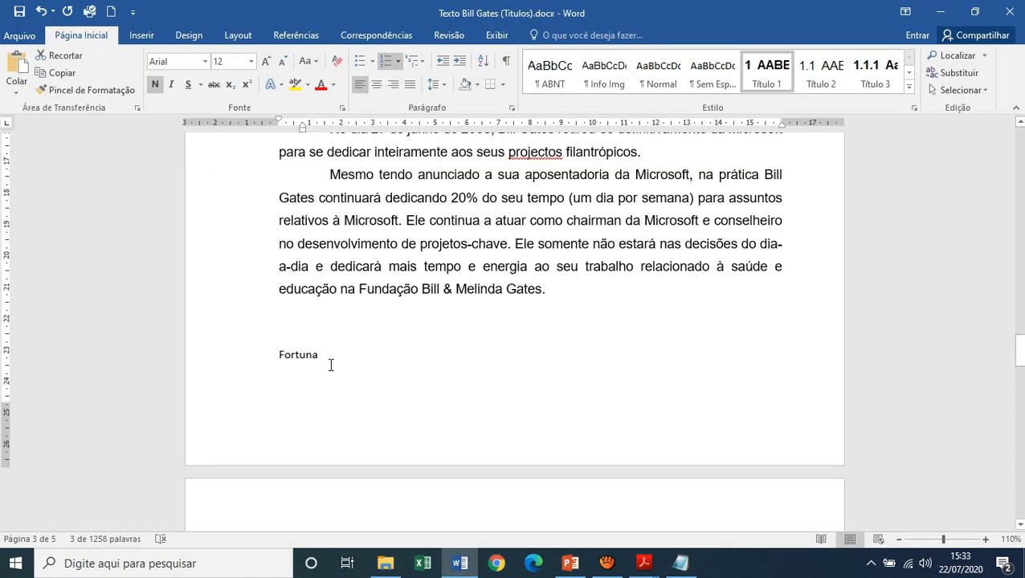
click(264, 356)
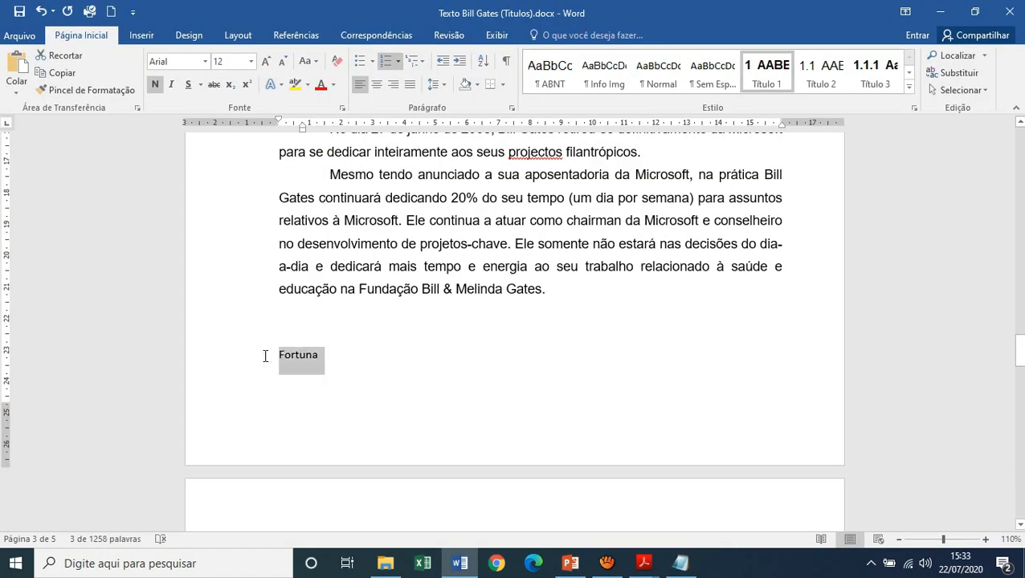
click(766, 72)
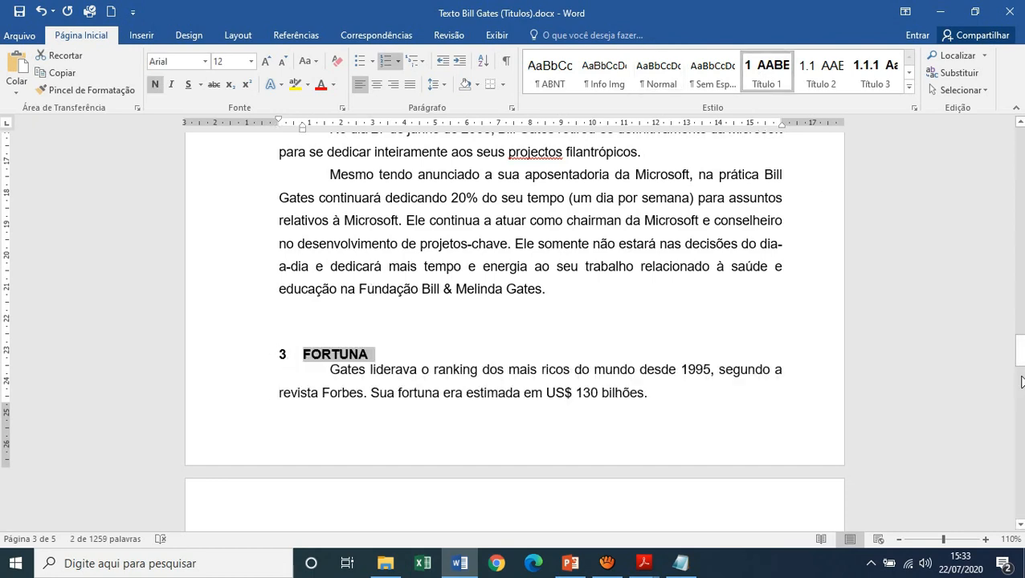
Check the level of Vida in the Notepad list and apply the Título 1 style to that heading in Word
drag(1019, 353, 1018, 389)
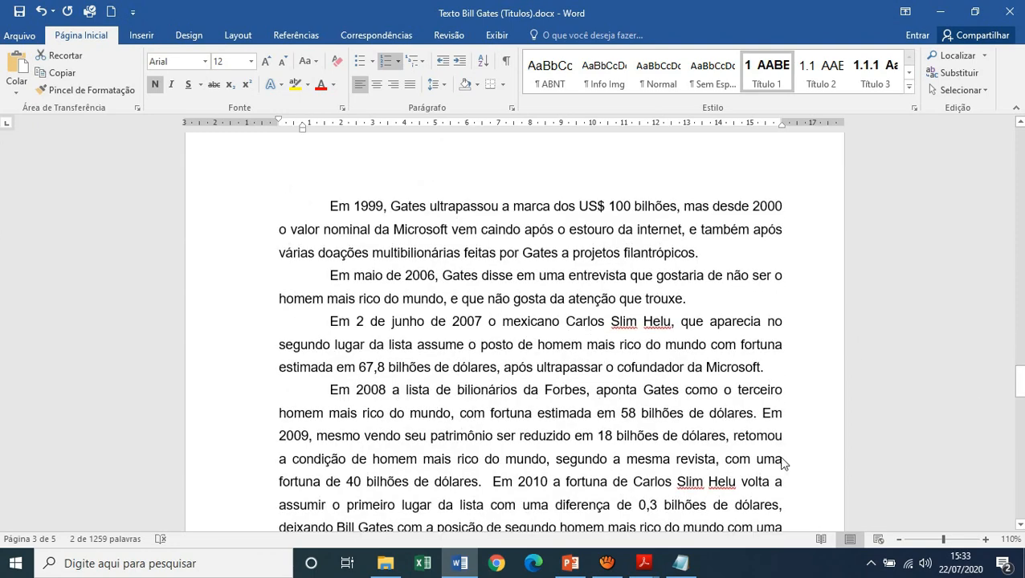
click(680, 564)
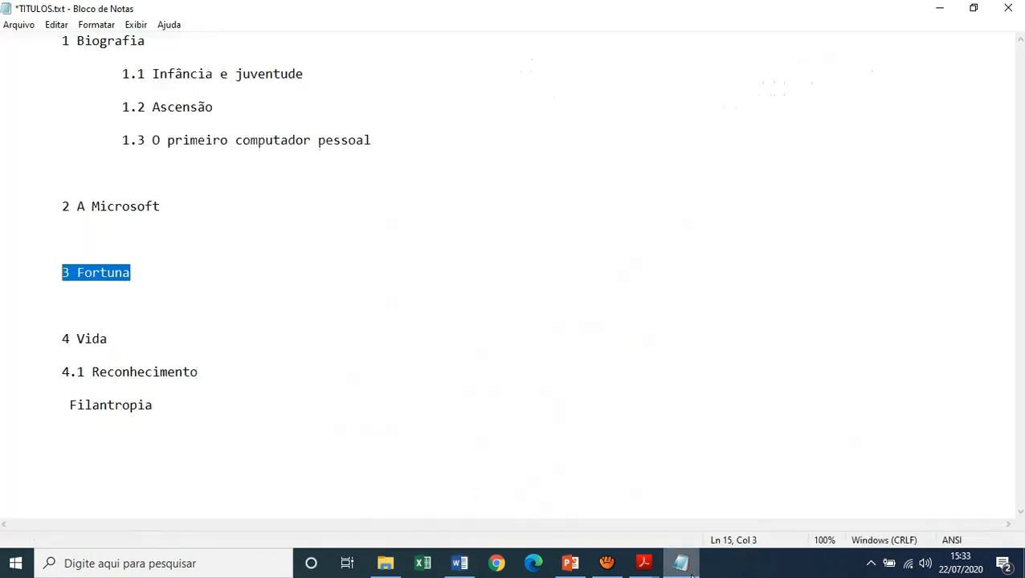
drag(112, 342, 50, 344)
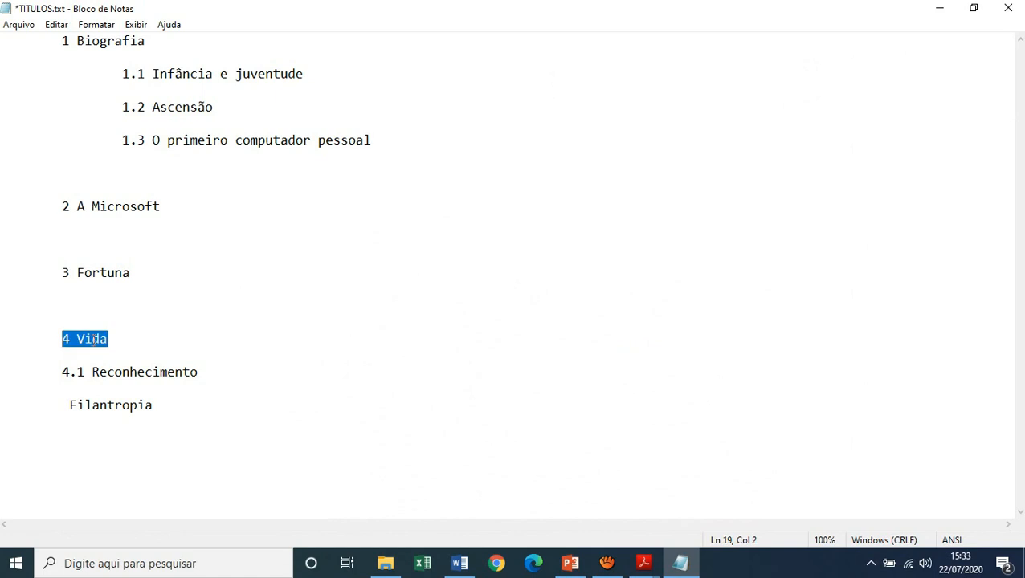
click(459, 564)
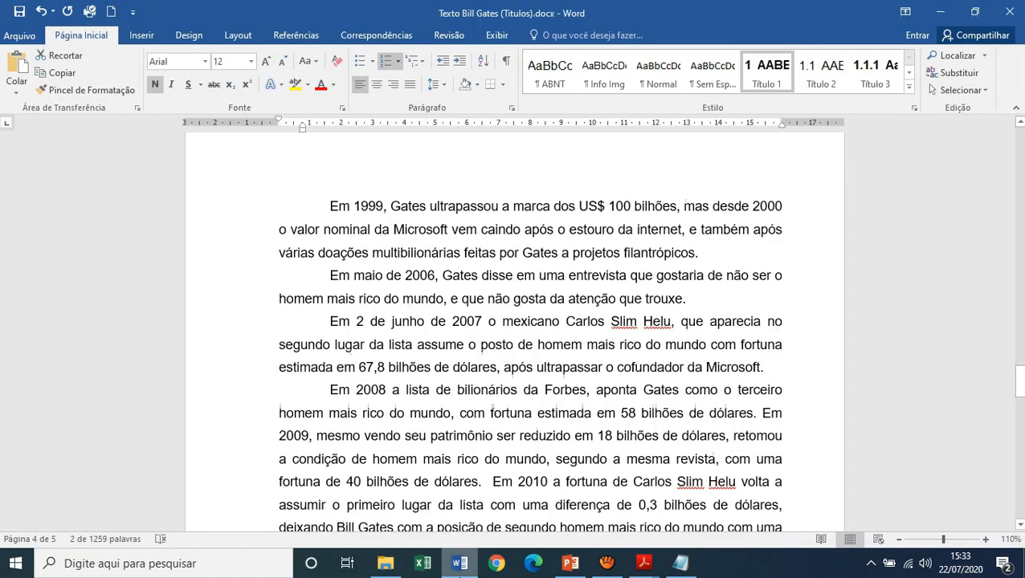
drag(1019, 365, 1019, 398)
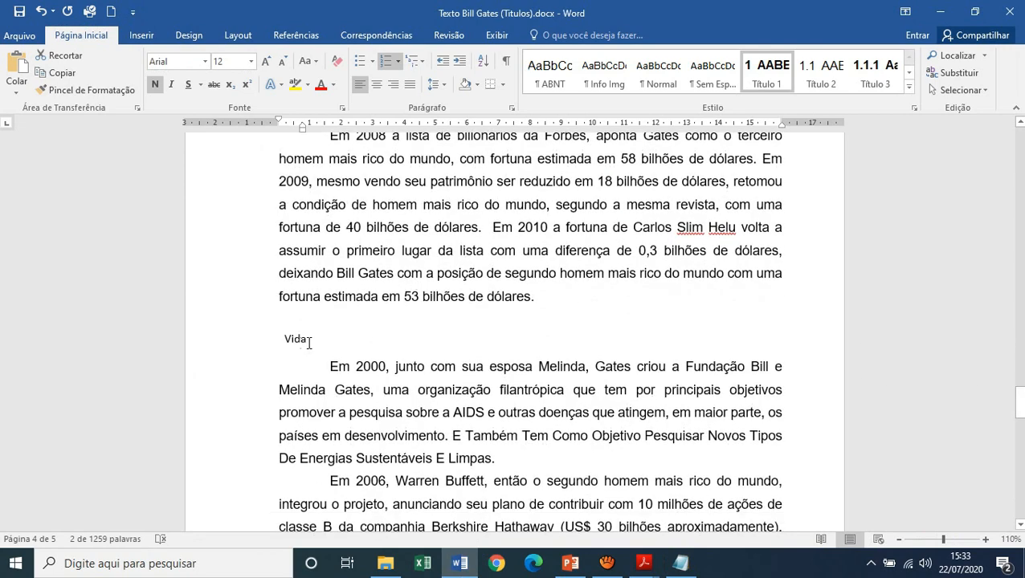
drag(312, 341, 280, 342)
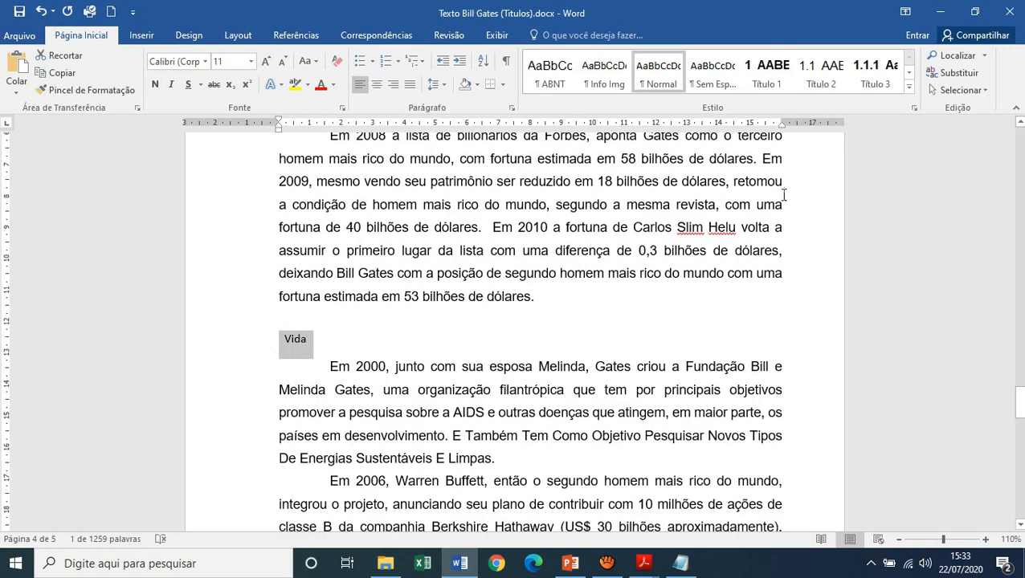
click(769, 83)
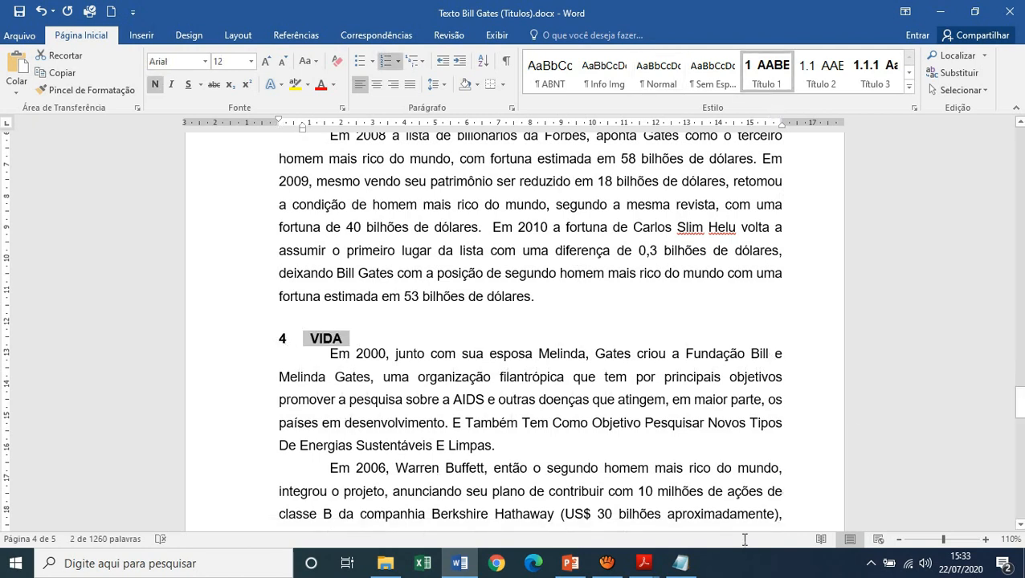
Check the level of Reconhecimento in the Notepad list and apply the Título 2 style to that heading in Word
click(681, 563)
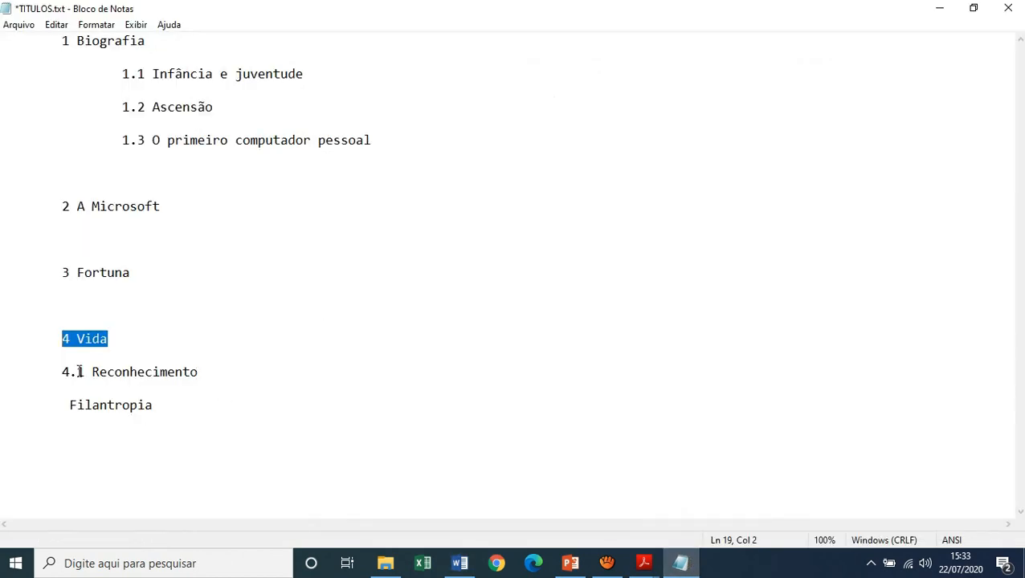
click(682, 565)
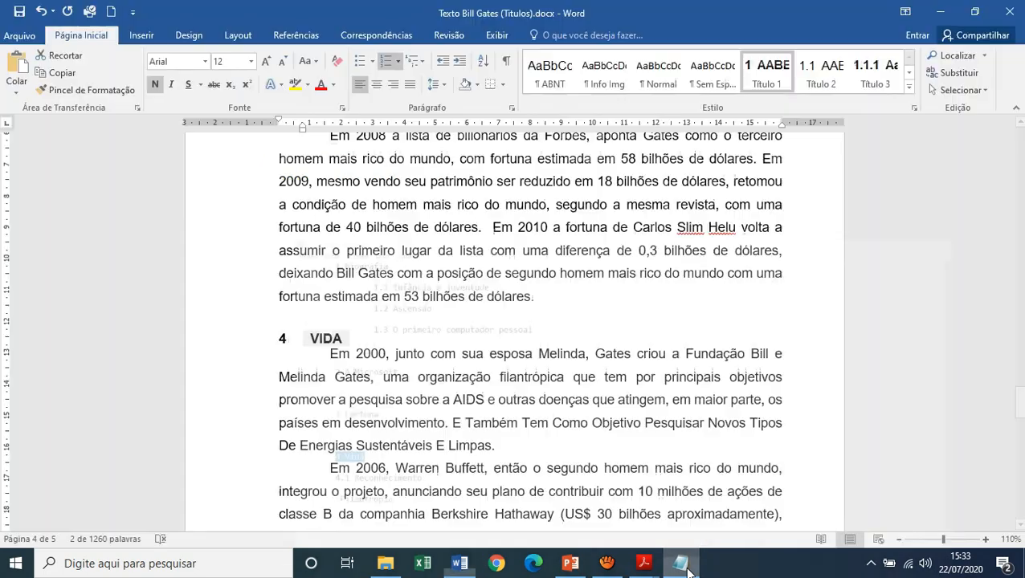
drag(1018, 400, 1018, 426)
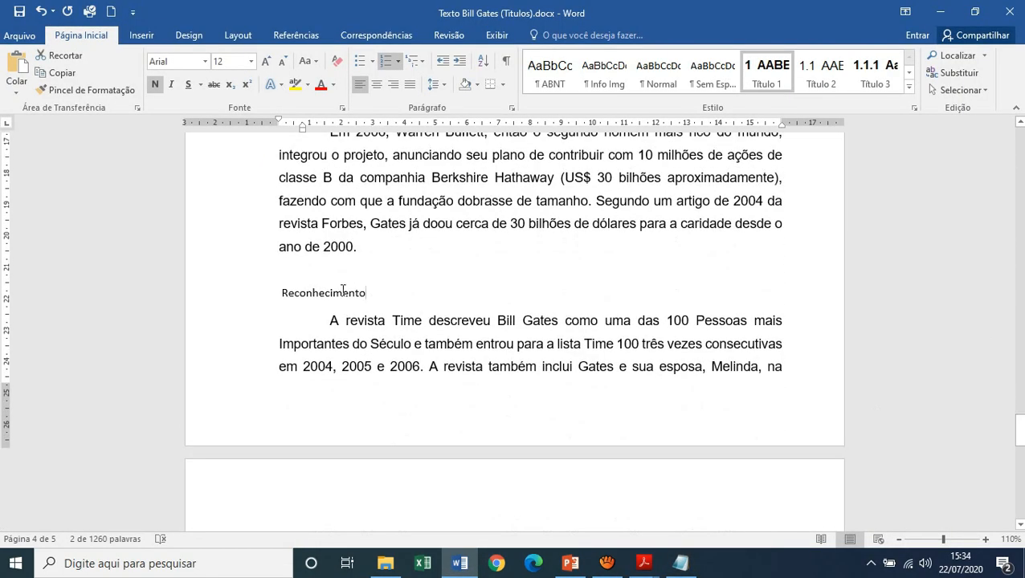
drag(366, 293, 275, 288)
key(ctrl+shift+n)
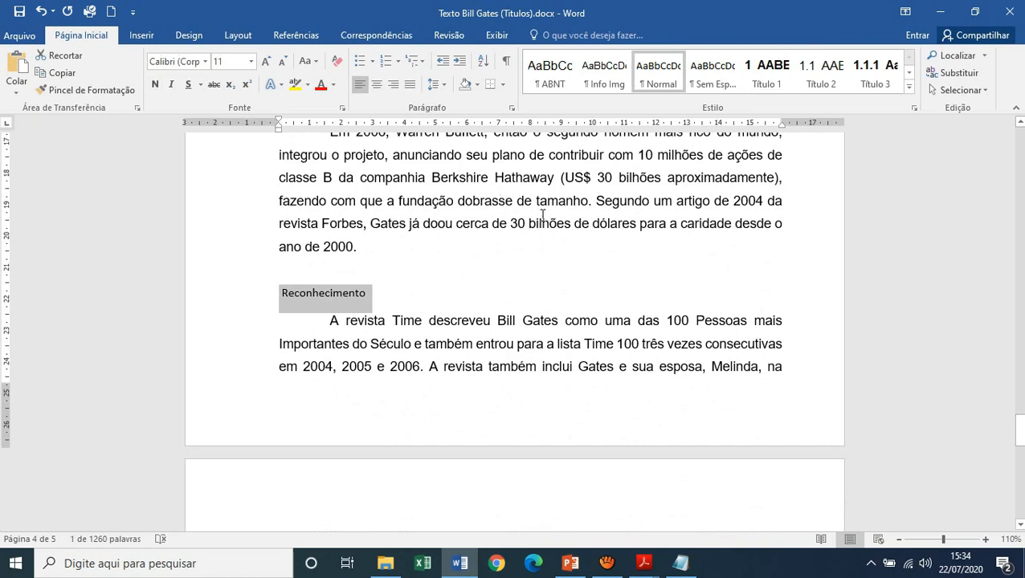
click(829, 69)
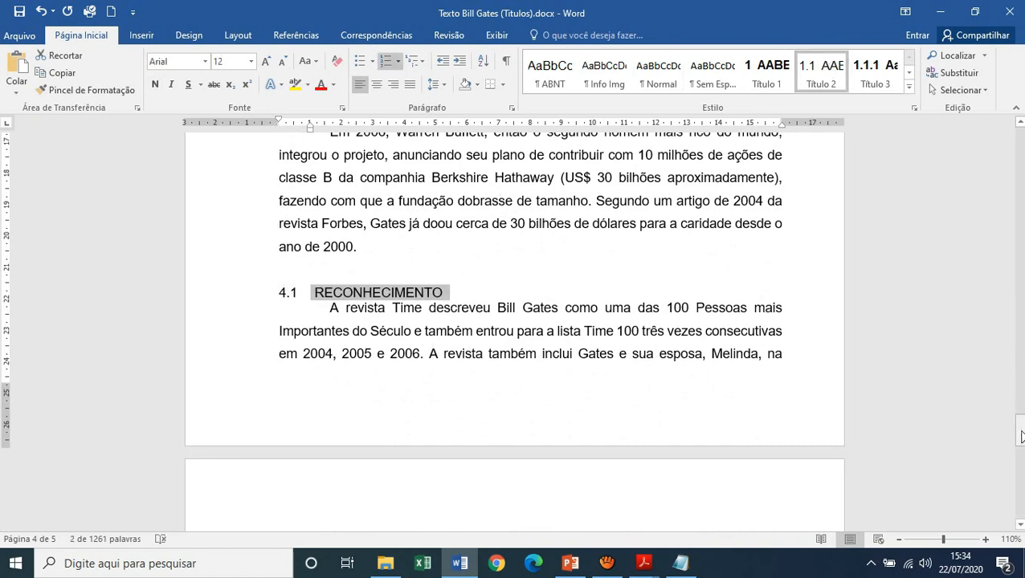
Apply the Título 2 style to the Filantropia heading and deselect it
drag(1017, 426, 1018, 458)
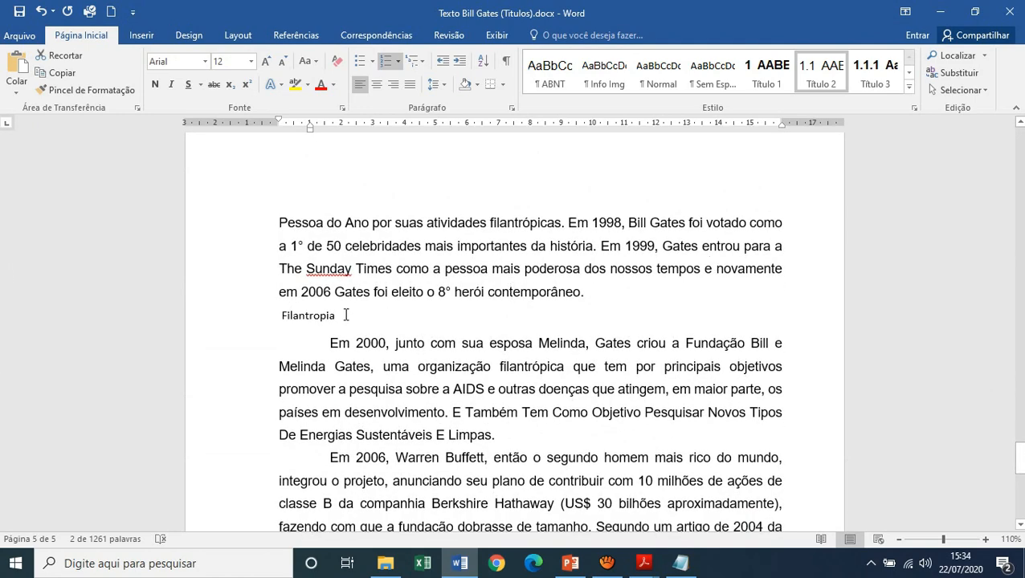
drag(346, 315, 280, 315)
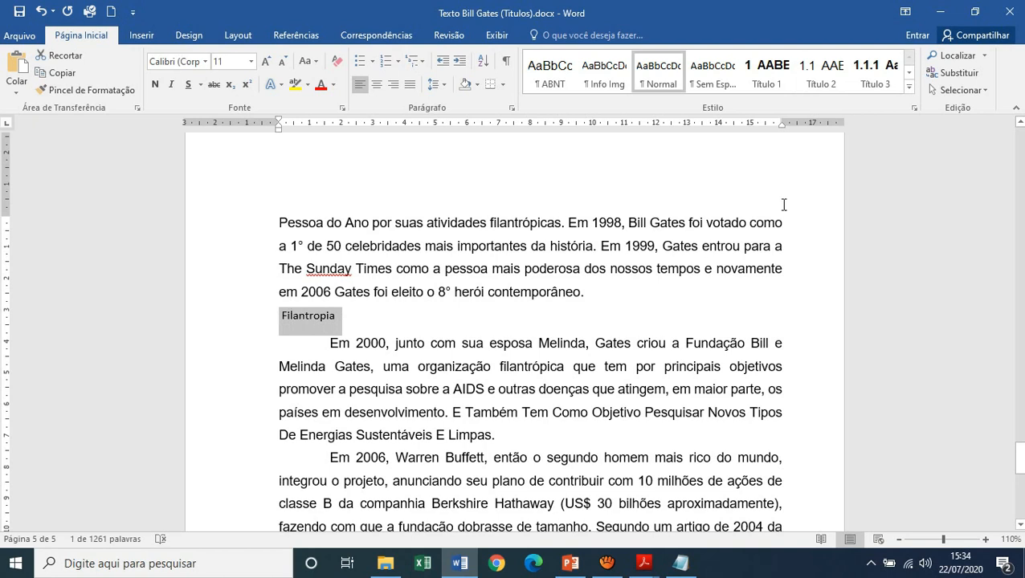
click(827, 80)
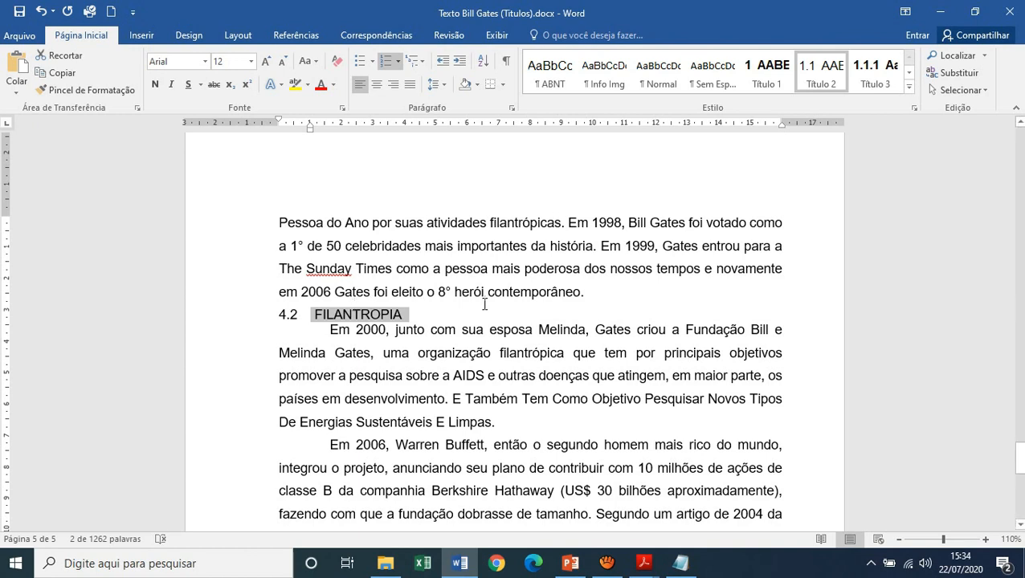
click(541, 306)
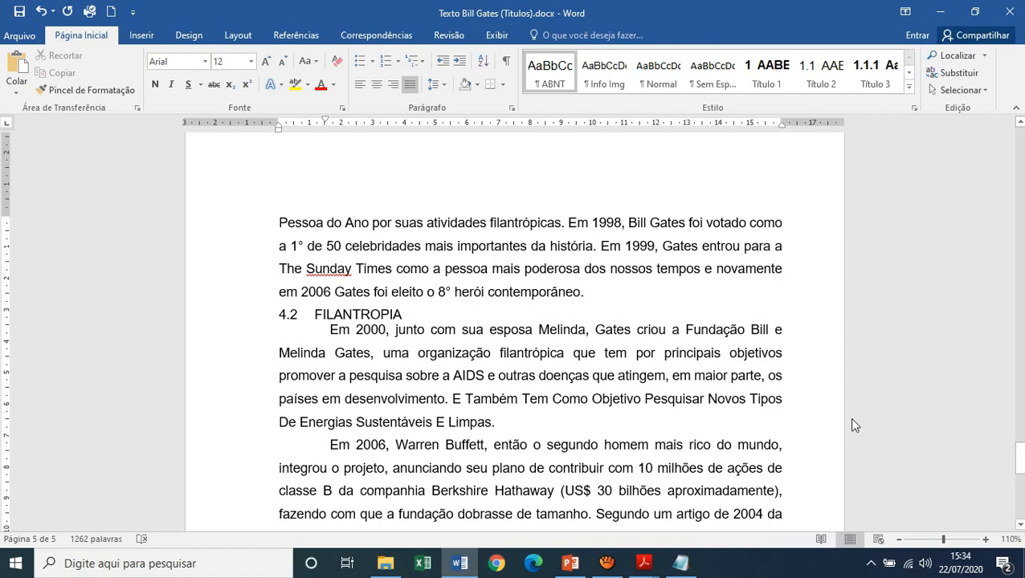
Examine the SUMÁRIO page of the example TCC PDF in Adobe Acrobat Reader and return to the Vida section in Word
mouse_move(647, 570)
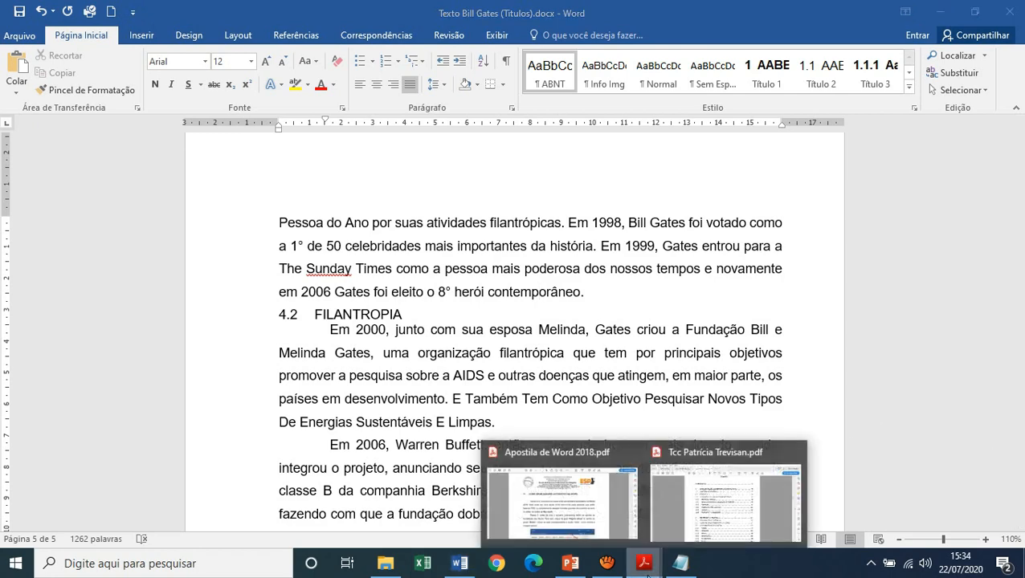
click(719, 508)
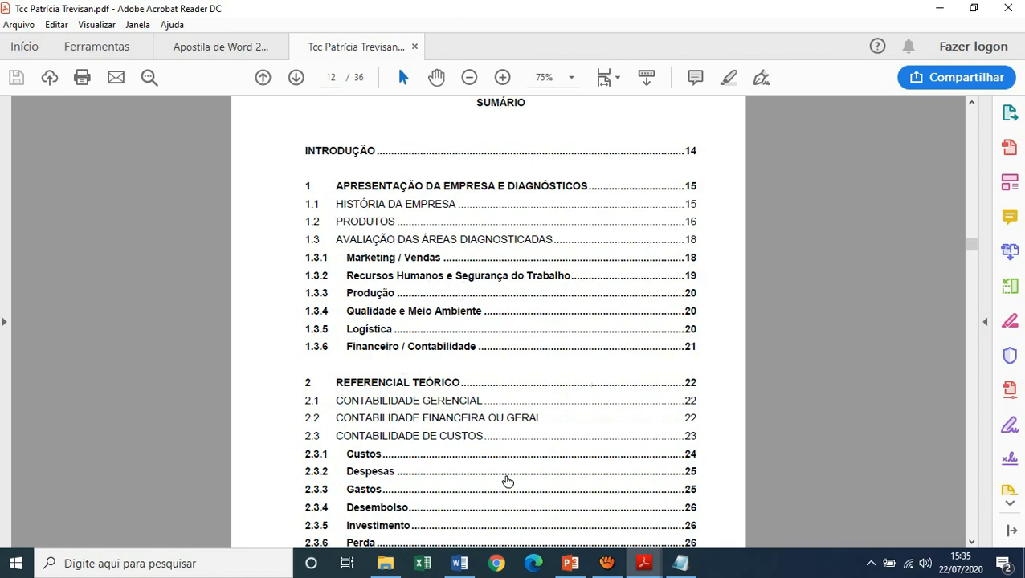
click(460, 563)
drag(1018, 455, 1022, 412)
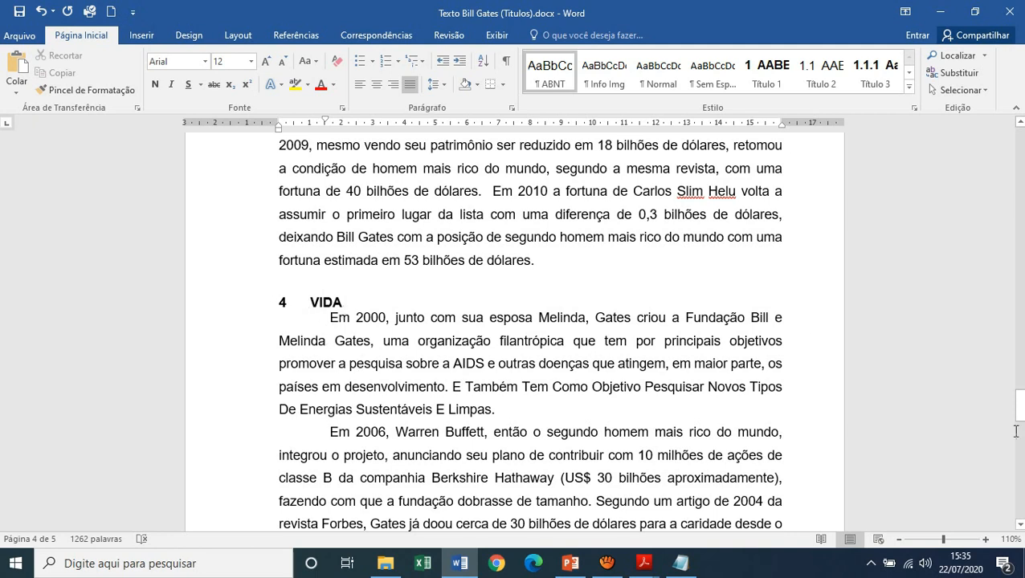
Place the cursor below the SUMARIO heading on the first page and open the custom table of contents settings
drag(1020, 413, 1021, 150)
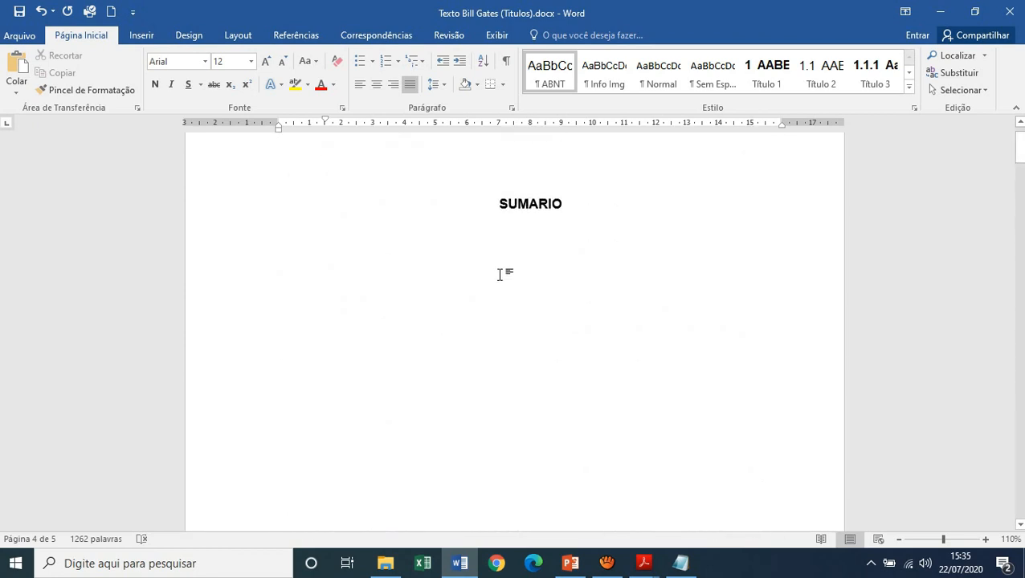
click(273, 268)
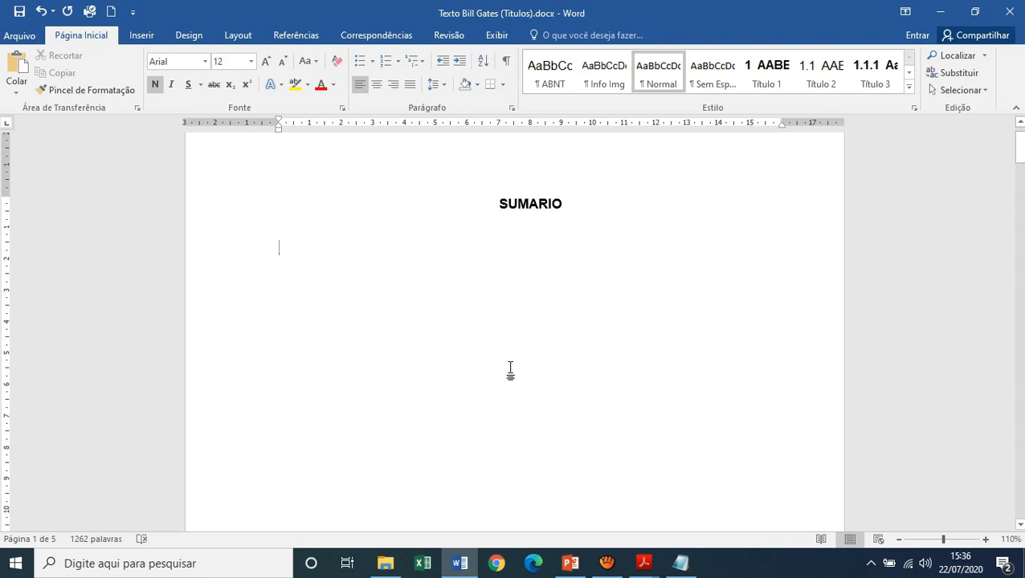
click(312, 34)
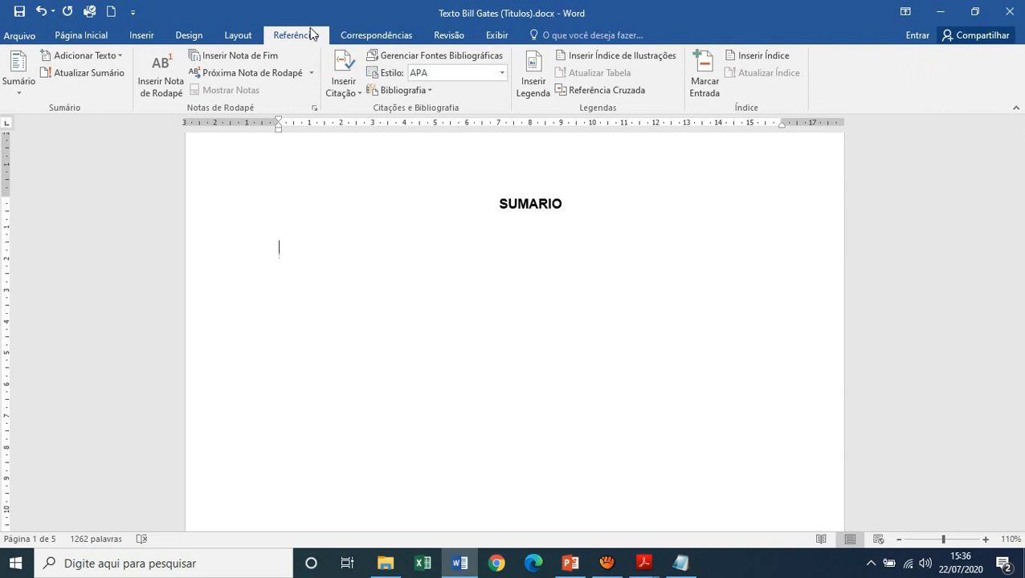
click(19, 91)
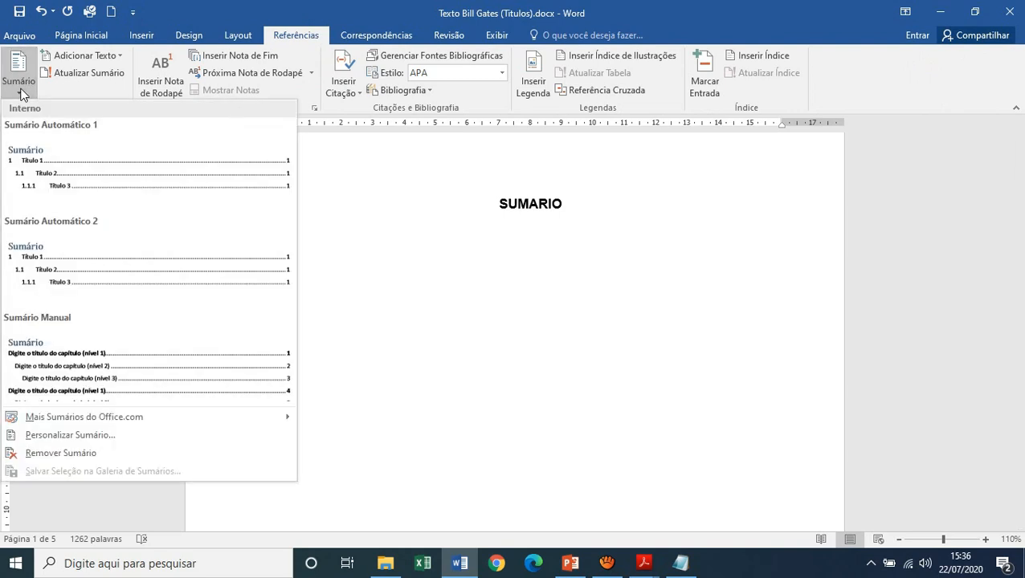
click(62, 436)
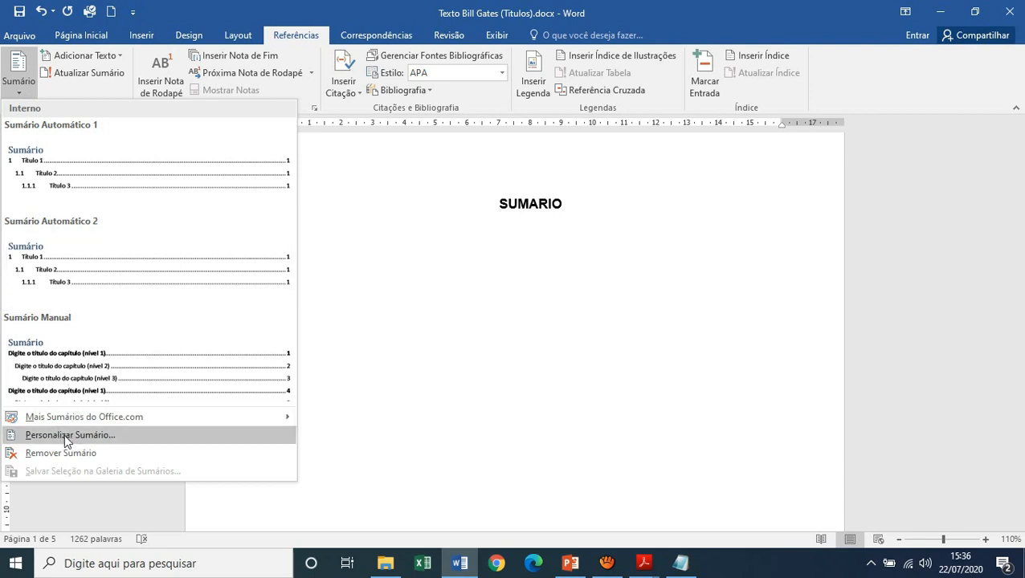
click(66, 436)
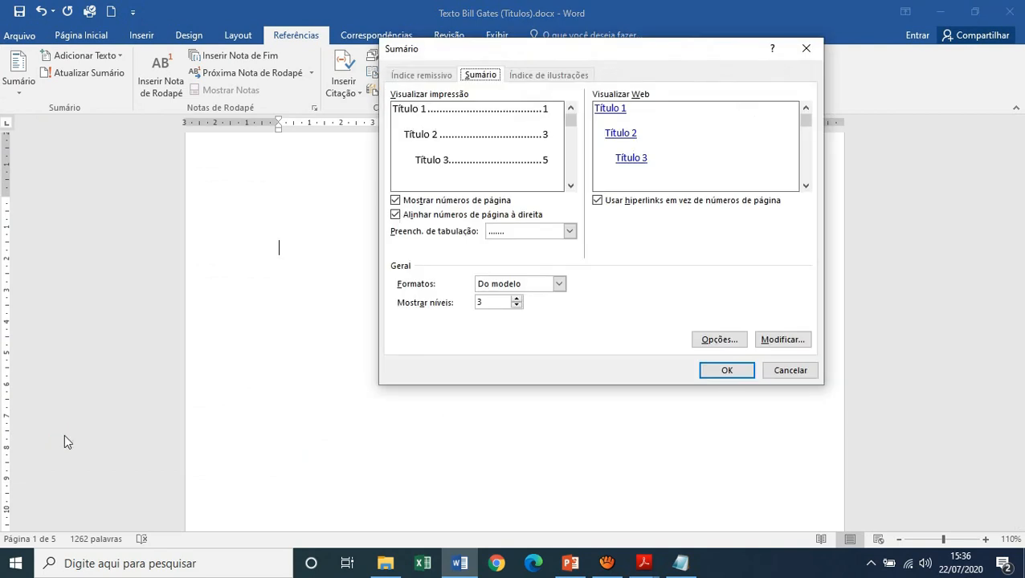
drag(562, 56, 514, 63)
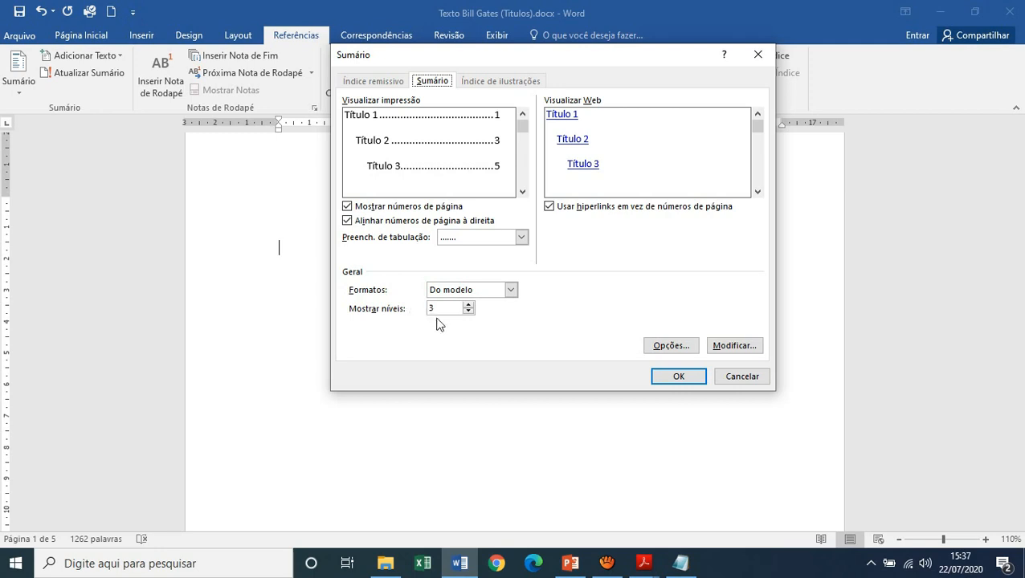
Set the number of levels shown in the table of contents to 9
click(469, 305)
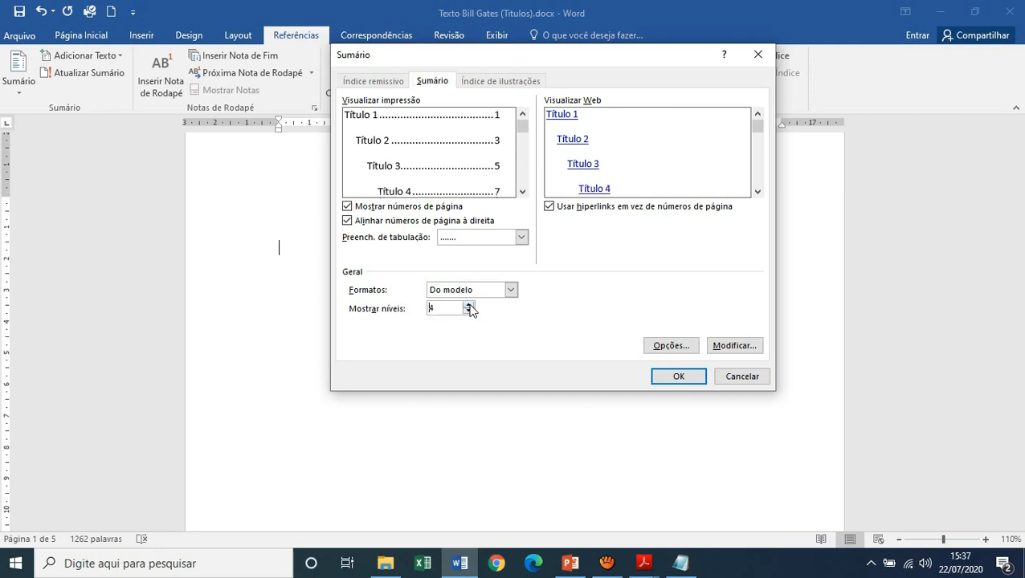
click(469, 306)
click(470, 306)
click(445, 310)
click(468, 312)
click(468, 313)
click(468, 312)
click(468, 313)
click(467, 312)
click(467, 312)
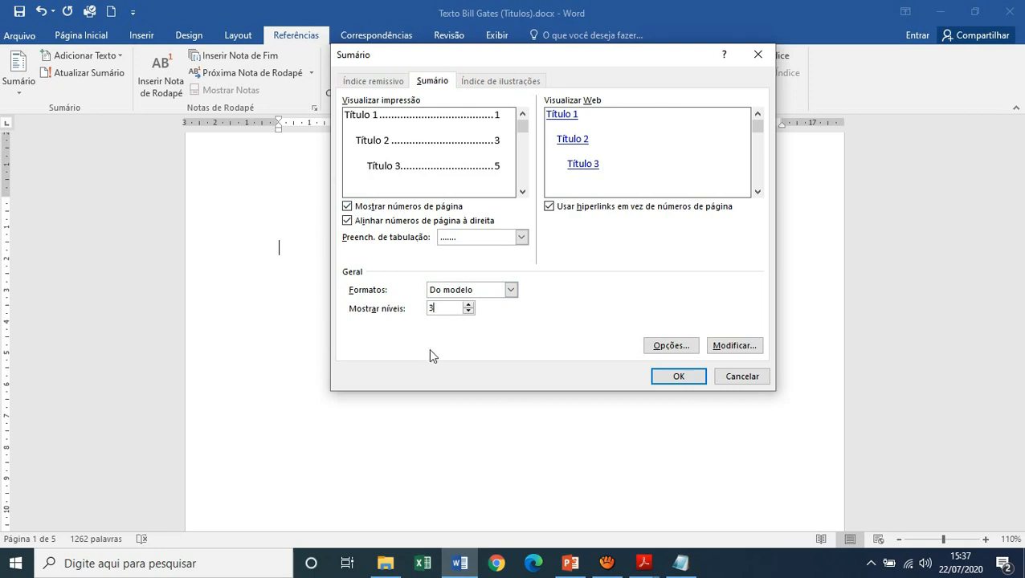
click(469, 306)
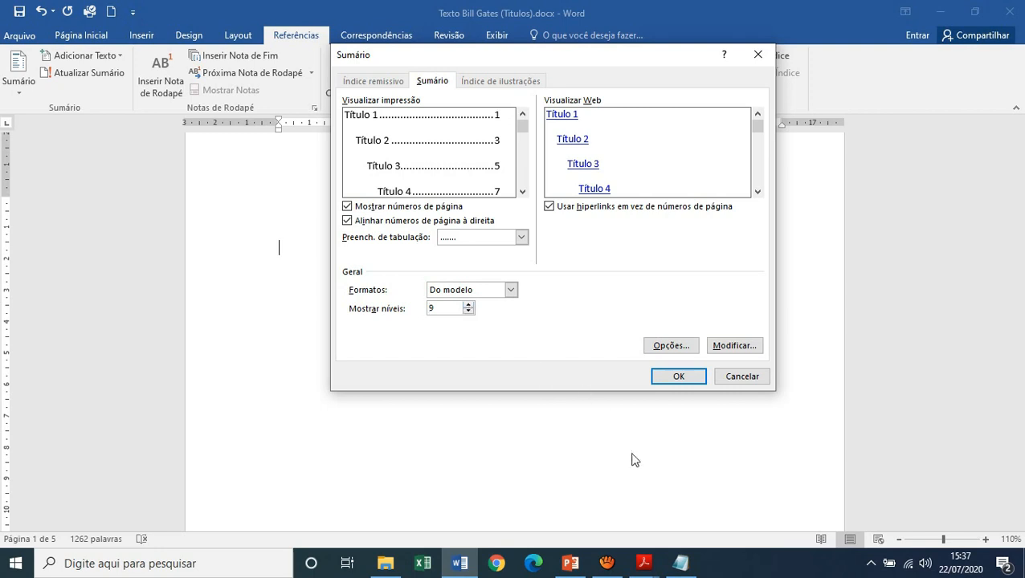
Check the entry levels on the SUMÁRIO page of the example TCC PDF in Adobe Acrobat Reader and return to Word
click(644, 563)
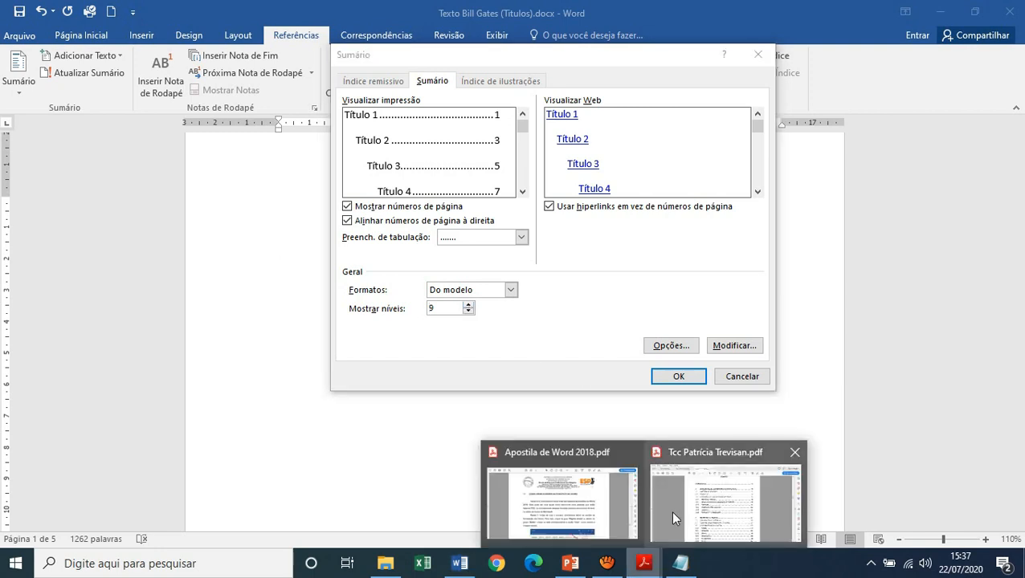
click(670, 510)
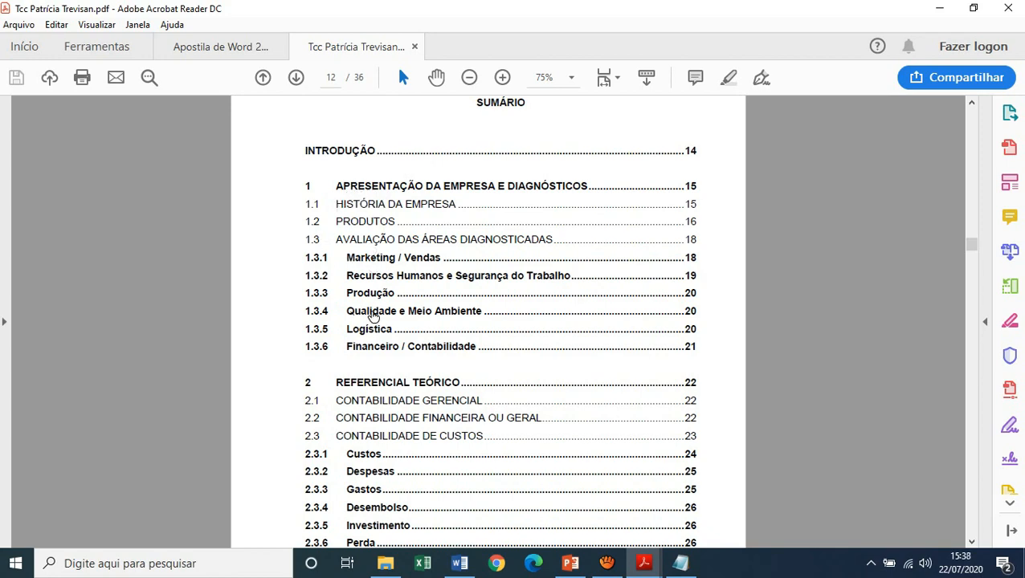
click(463, 560)
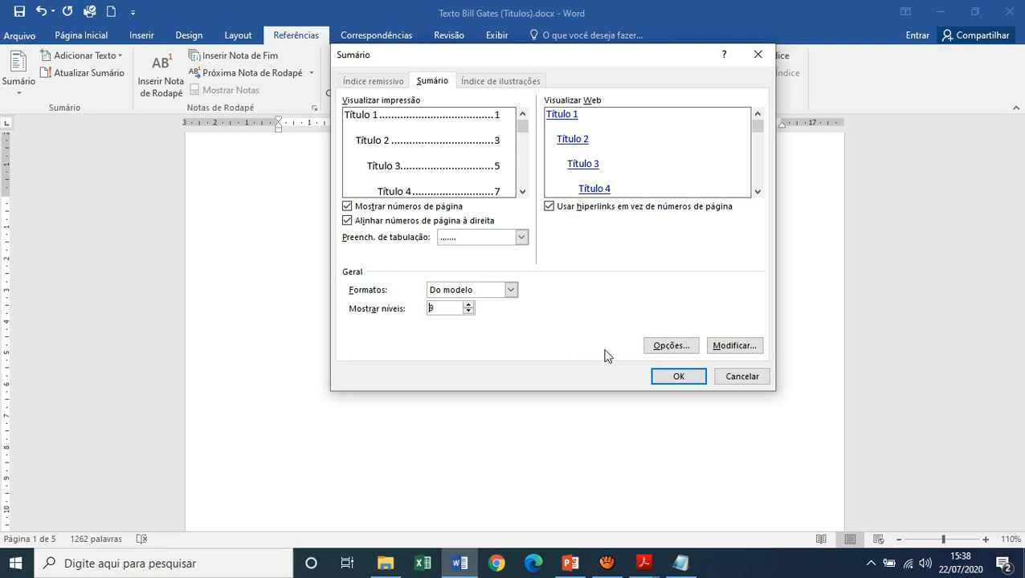
Open the Sumário 1 style for modification and consult the first-level title formatting on the PowerPoint slide before returning to Word
click(732, 347)
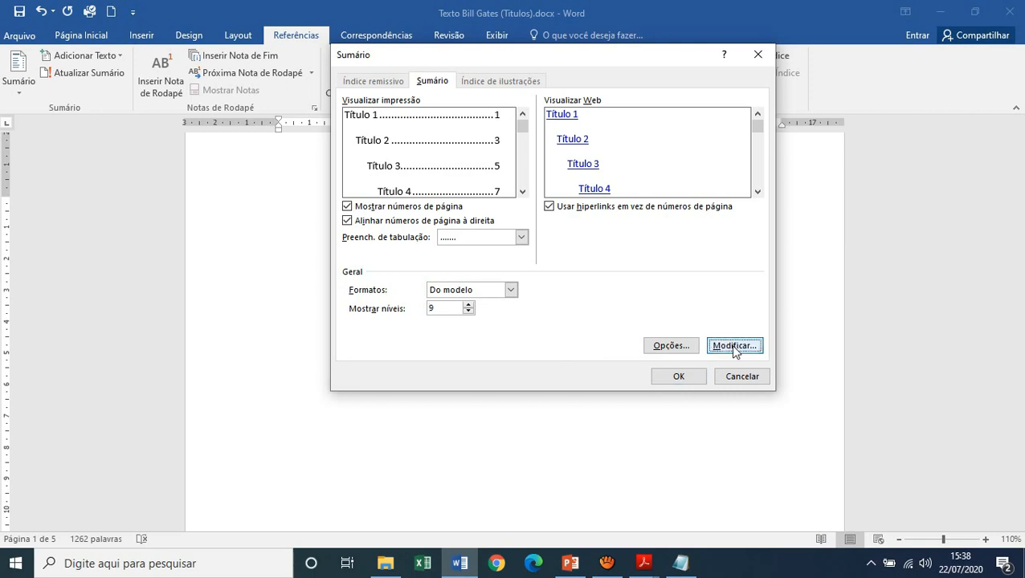
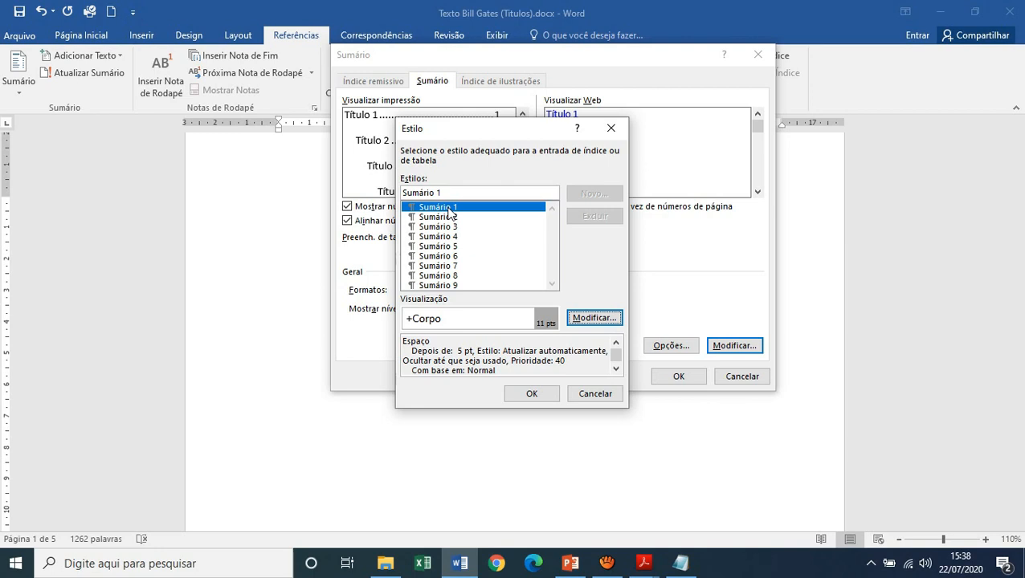
click(594, 318)
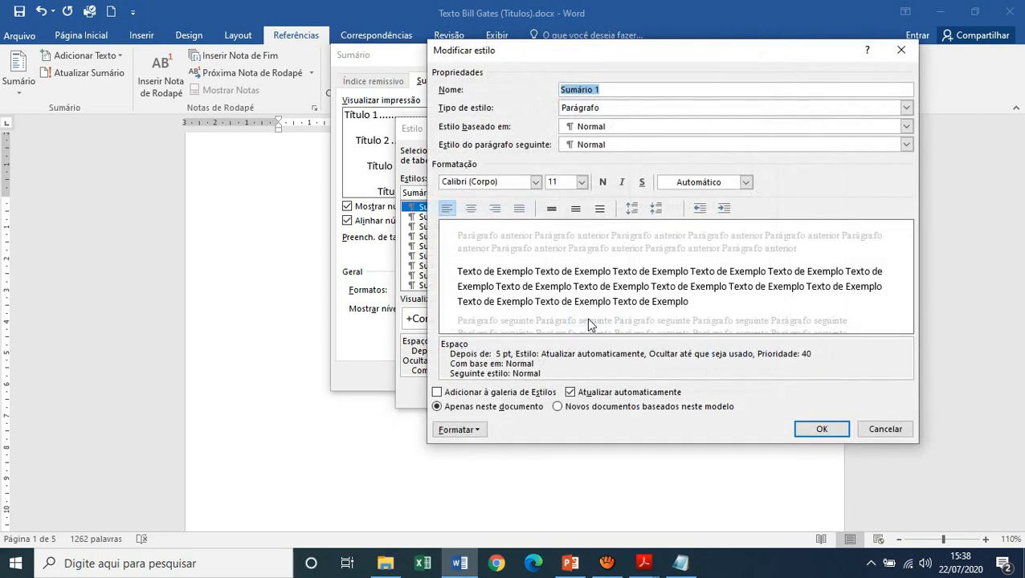
click(572, 564)
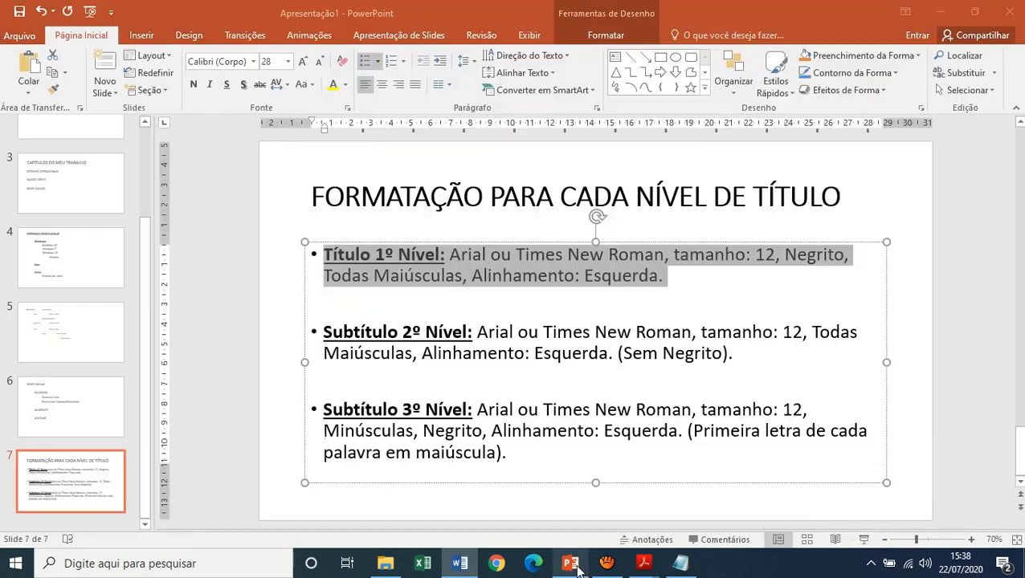
click(405, 306)
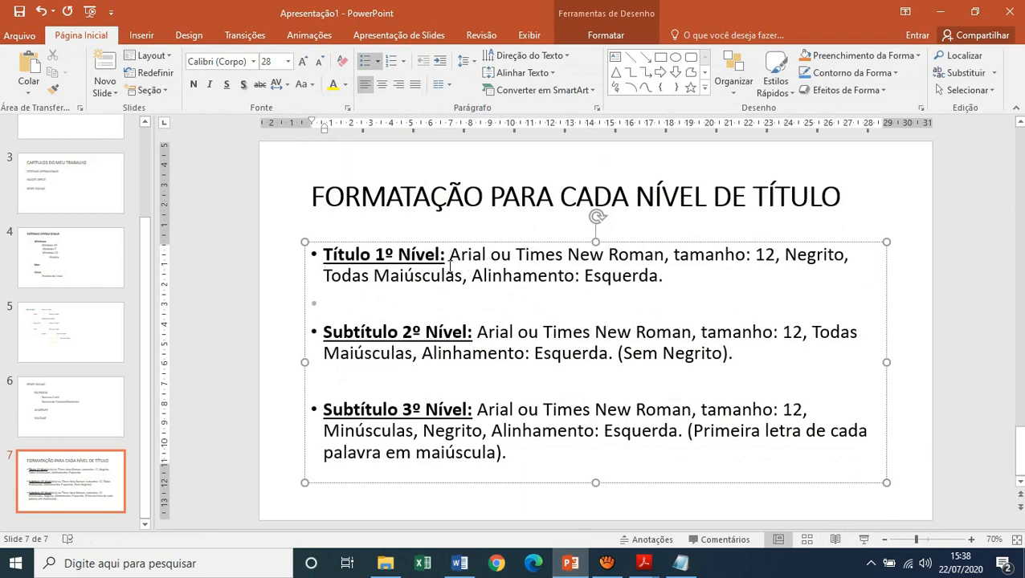
click(458, 565)
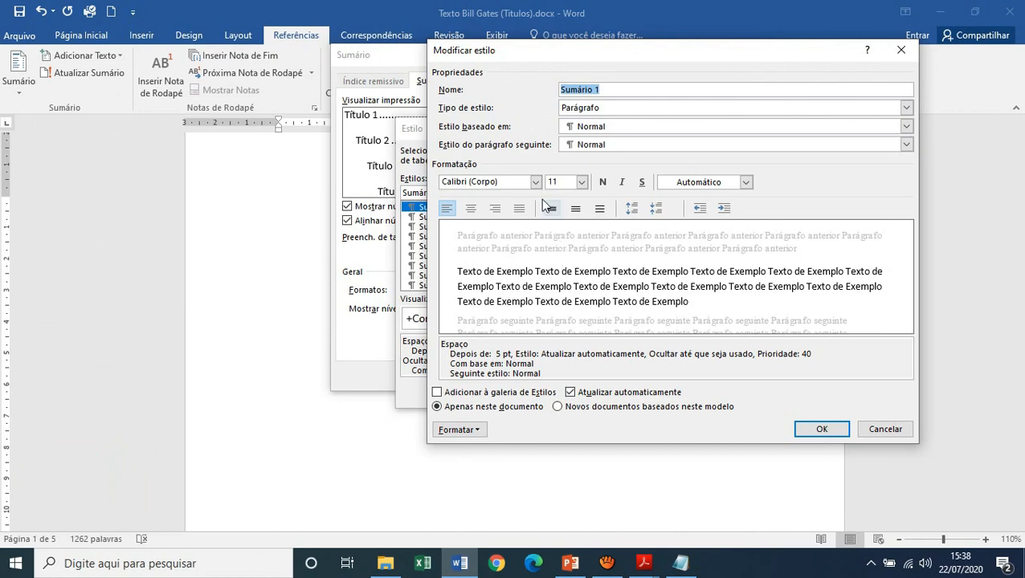
Set the Sumário 1 style's font to Arial, size 12, bold
click(535, 182)
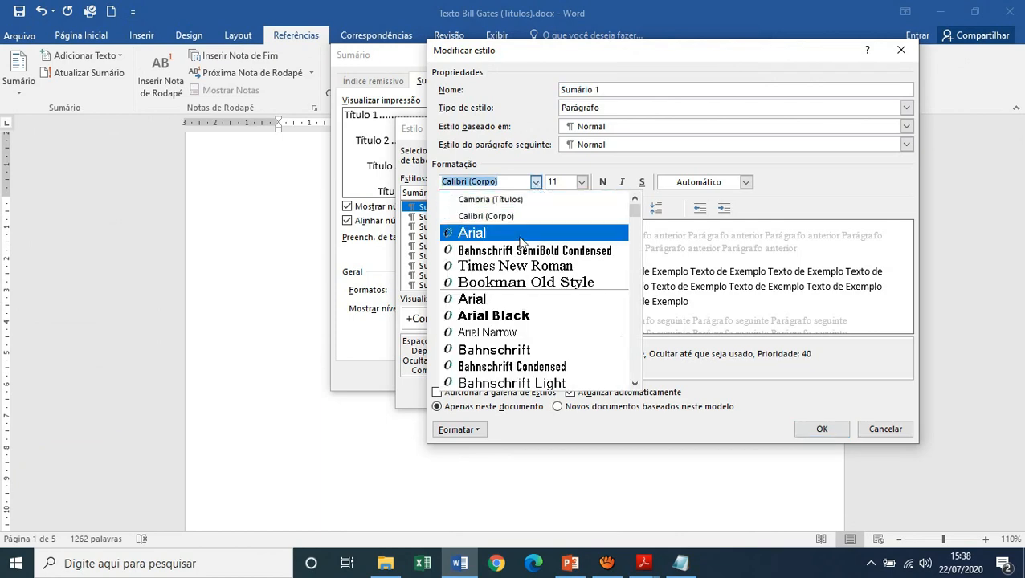
click(520, 233)
click(582, 183)
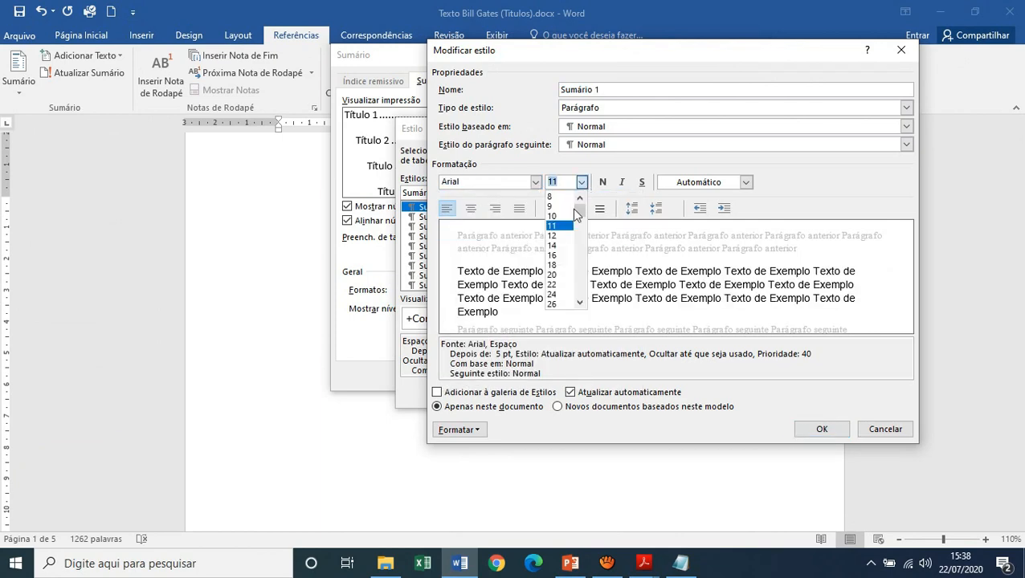
click(560, 234)
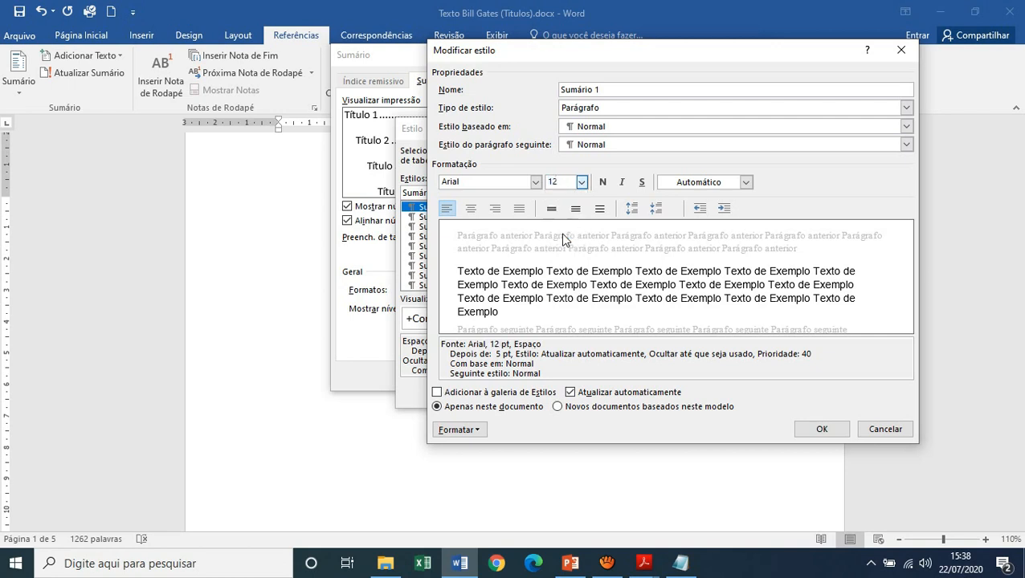
click(602, 182)
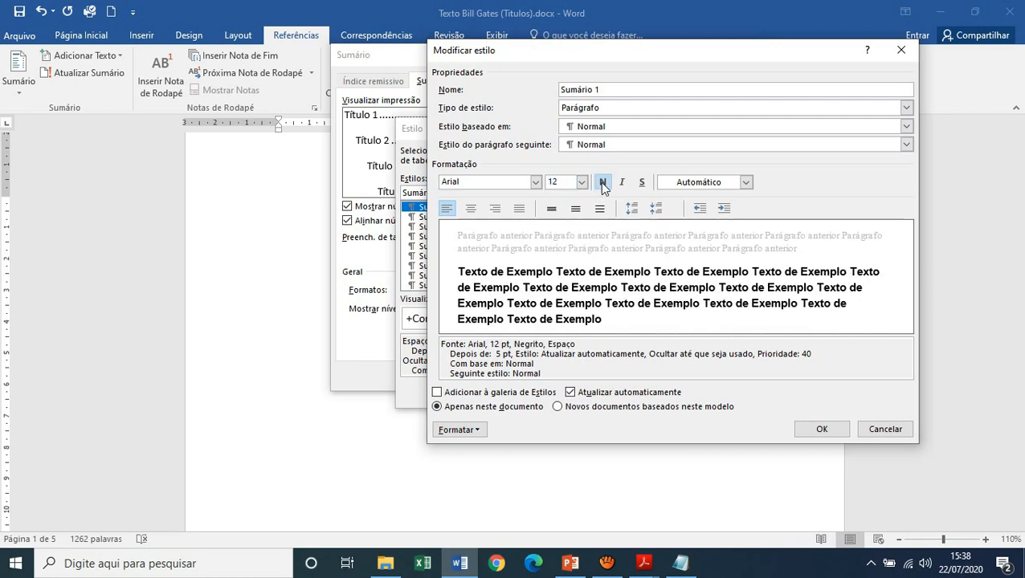
Apply the all-caps font effect to the Sumário 1 style
click(478, 431)
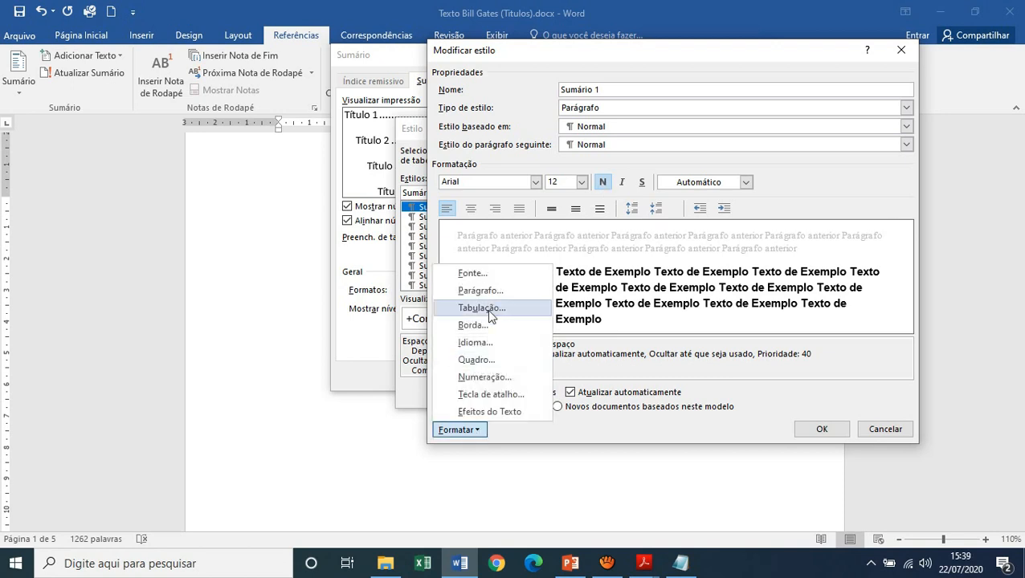
click(486, 276)
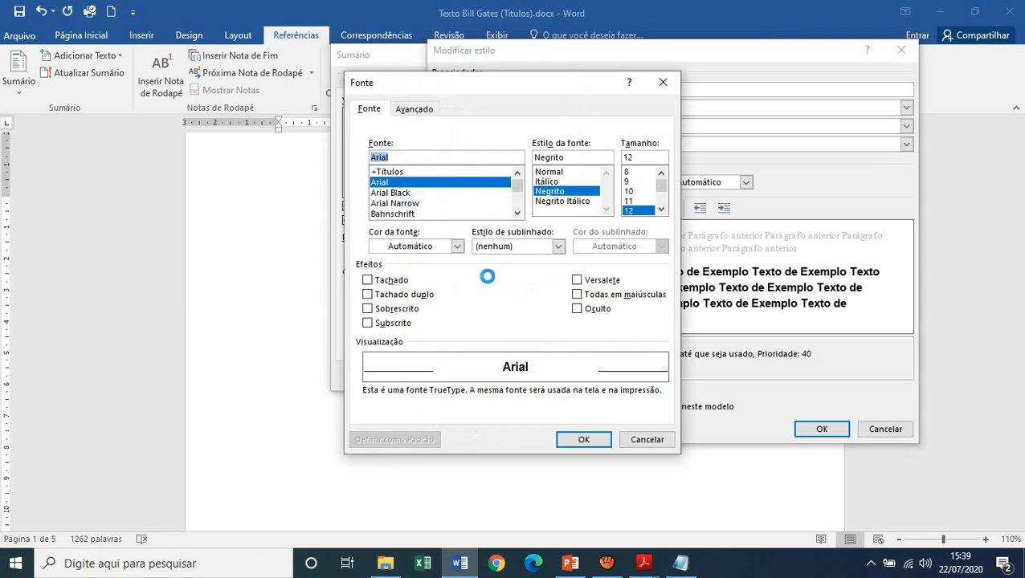
click(594, 296)
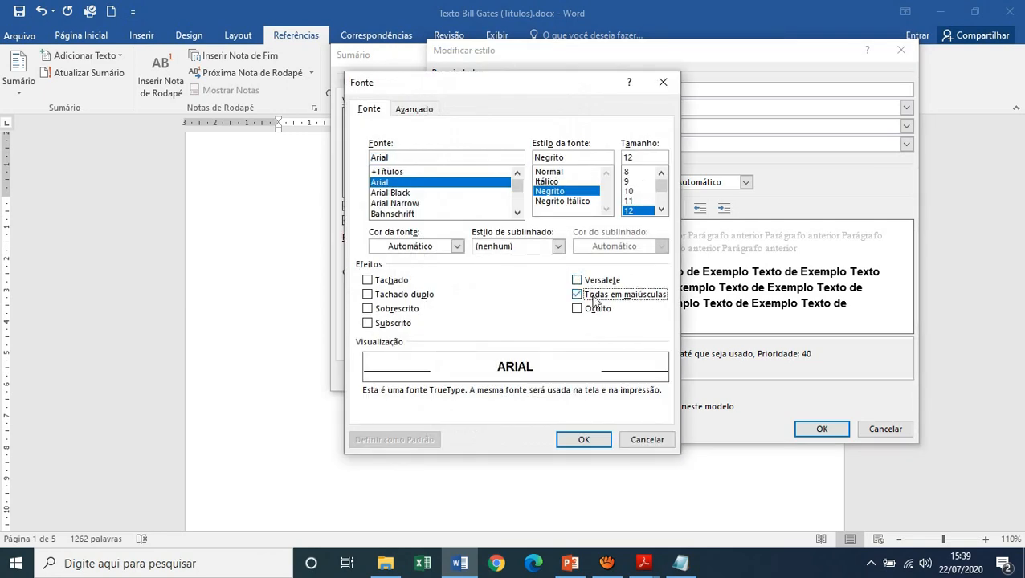
click(595, 441)
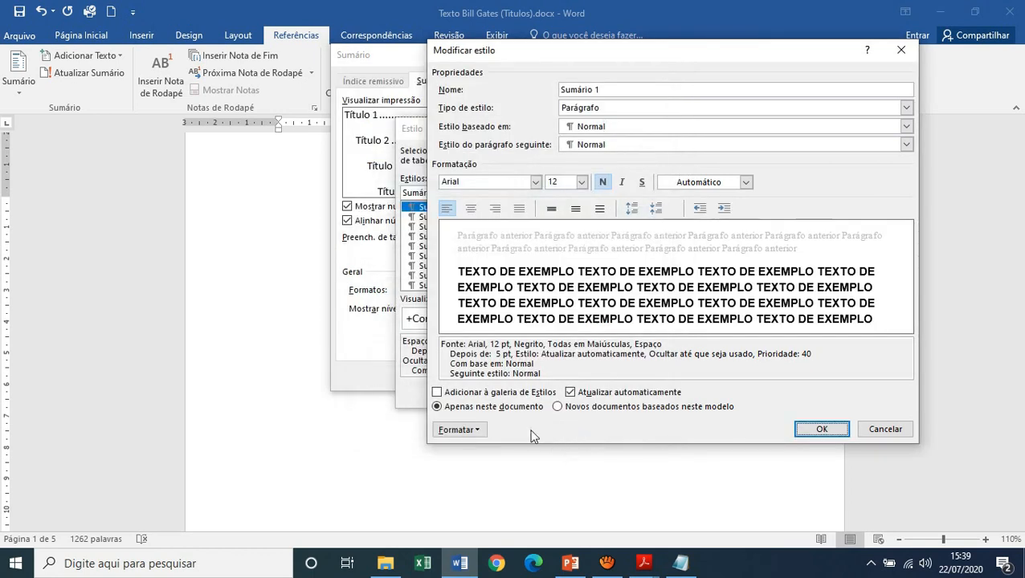
Set the Sumário 1 style's spacing after to 0 pt and line spacing to Simples, and accept the style changes
click(477, 431)
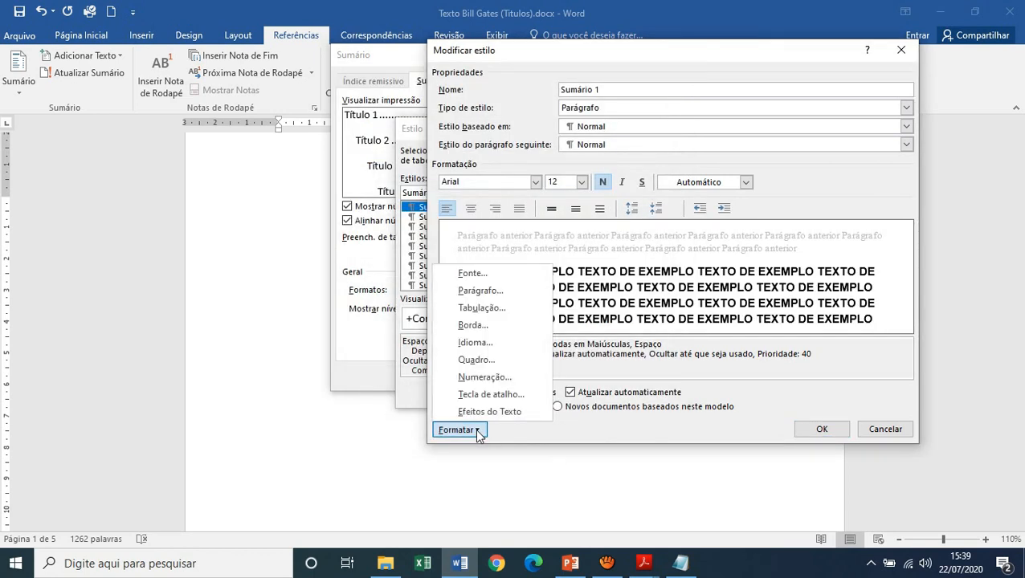
click(484, 299)
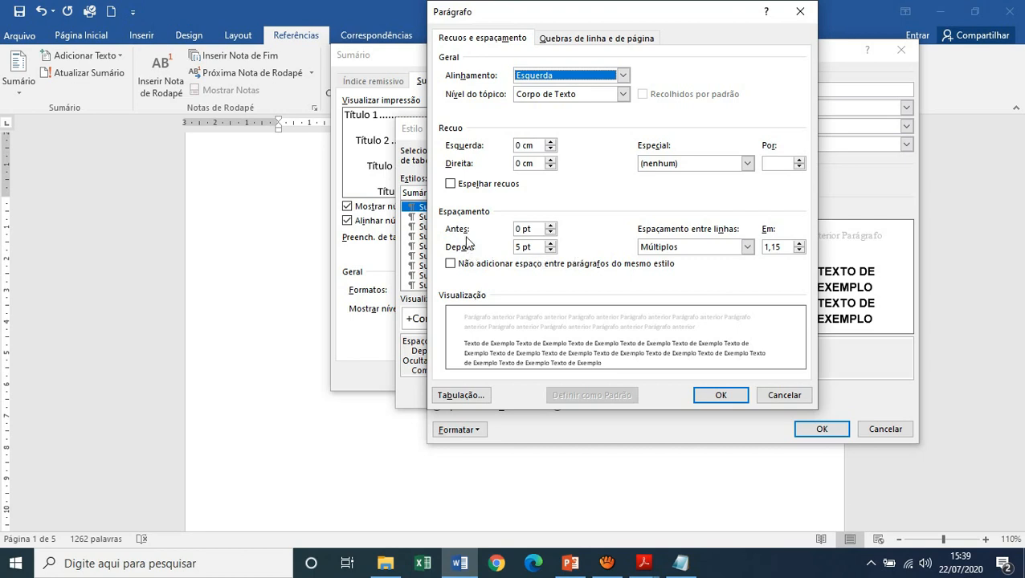
click(551, 251)
click(659, 252)
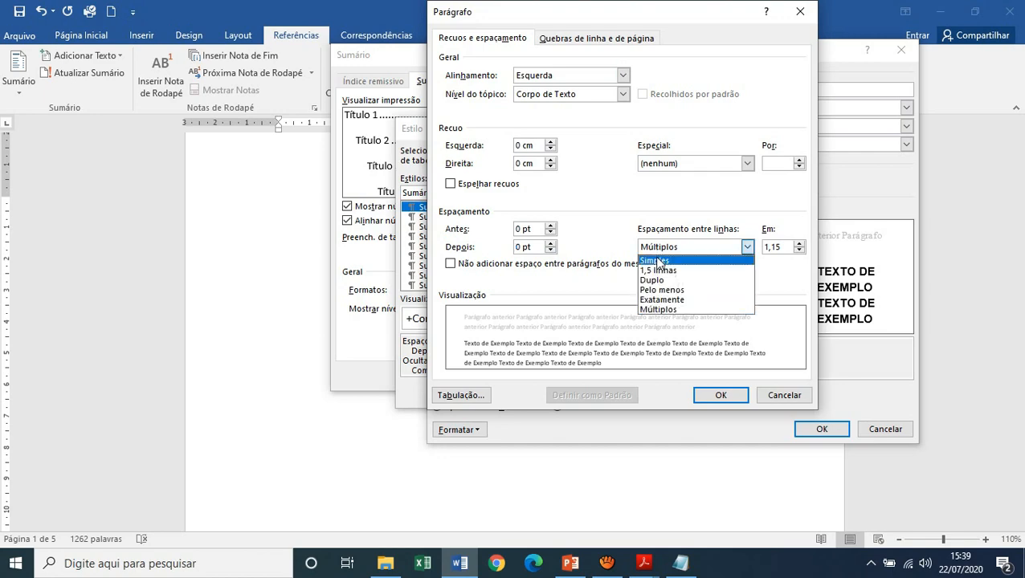
click(658, 264)
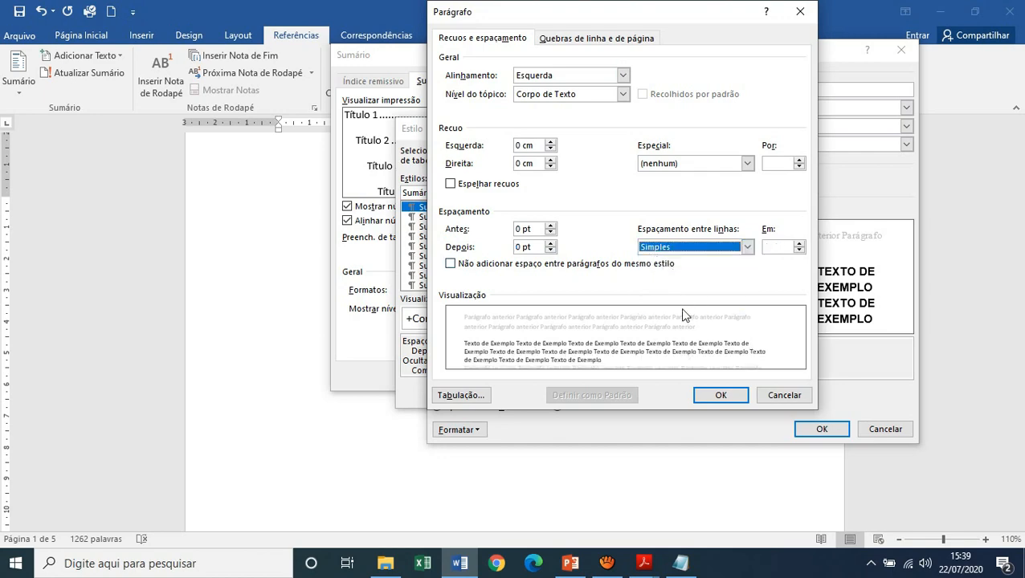
click(720, 395)
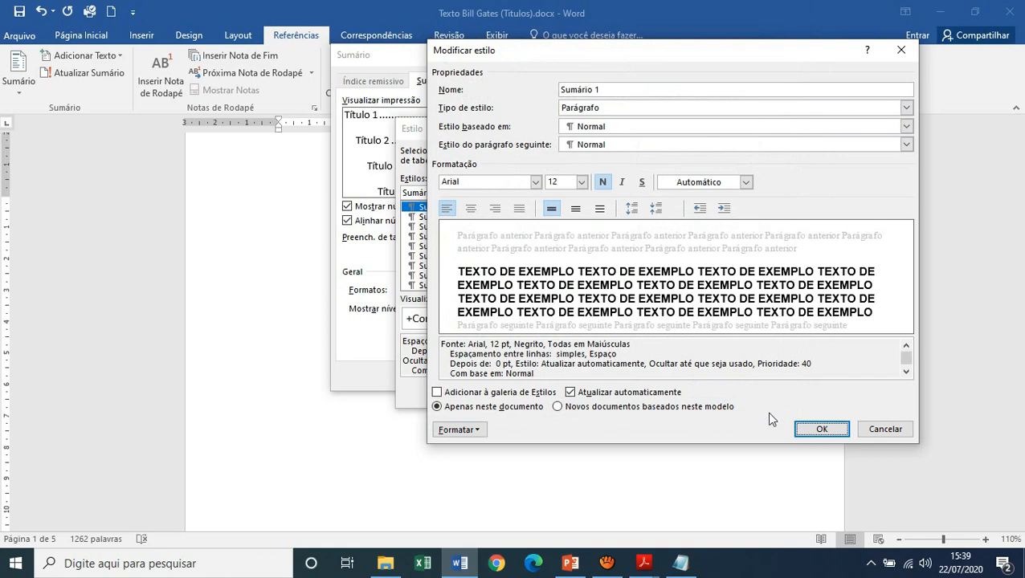
click(821, 429)
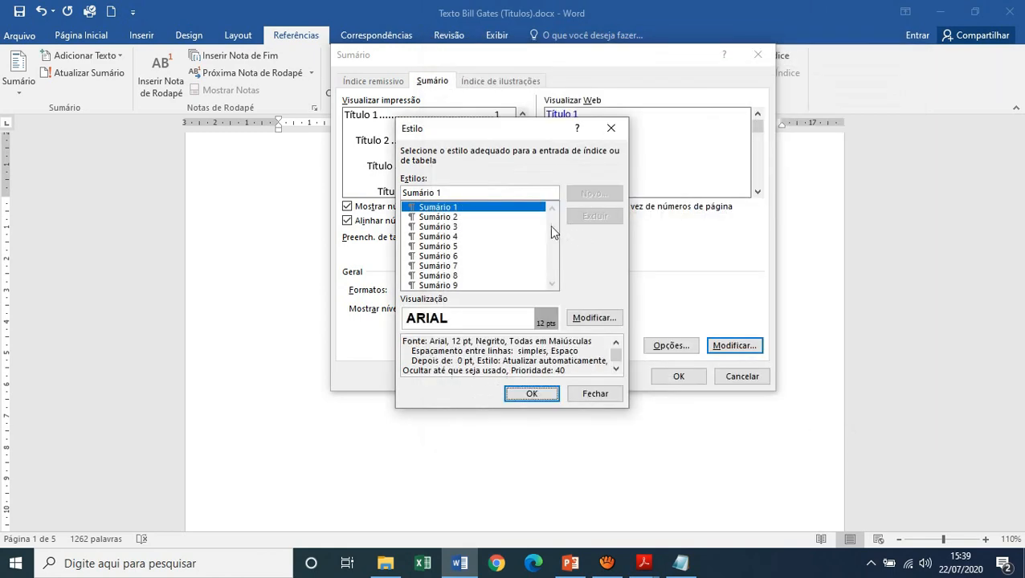
Consult the sample thesis PDF's table of contents in Adobe Acrobat Reader, return to Word, and open the Sumário 2 style for modification
click(438, 217)
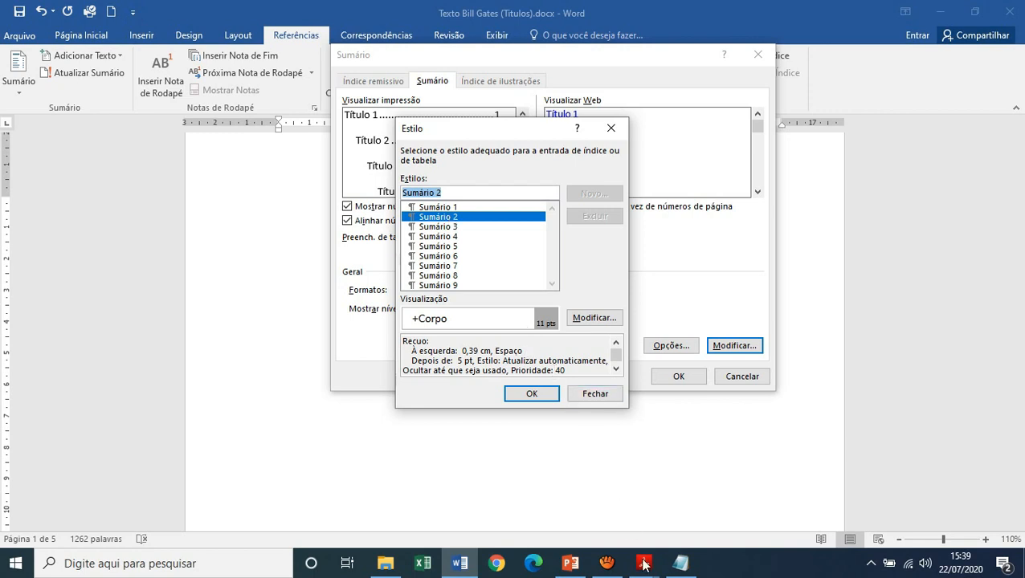
mouse_move(644, 564)
click(680, 494)
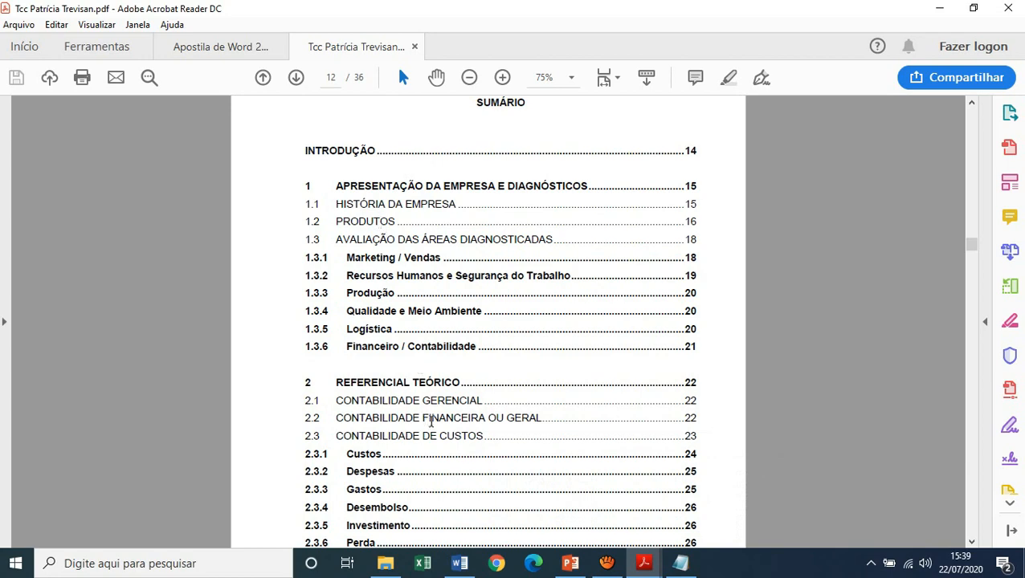
click(460, 565)
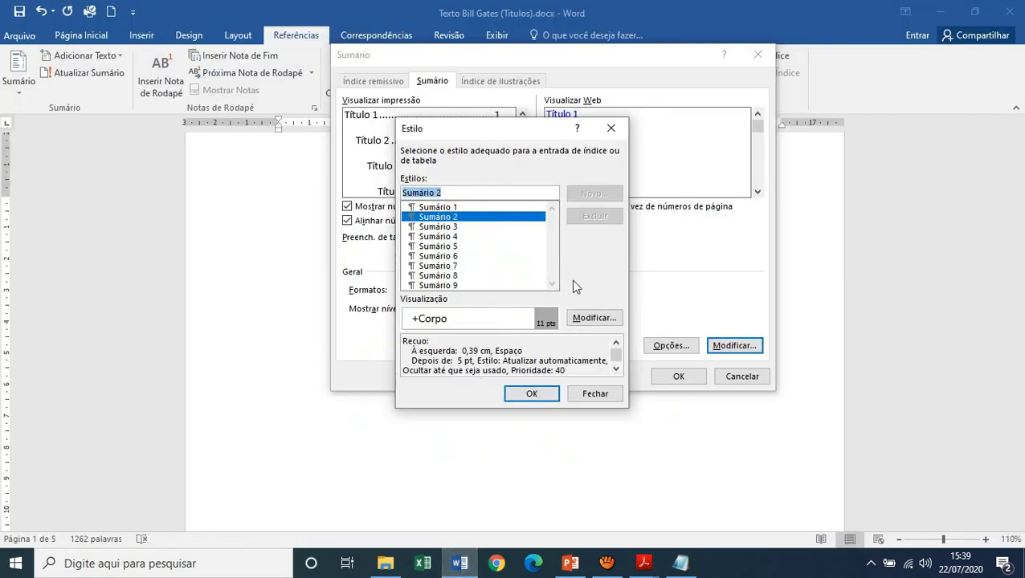
click(580, 321)
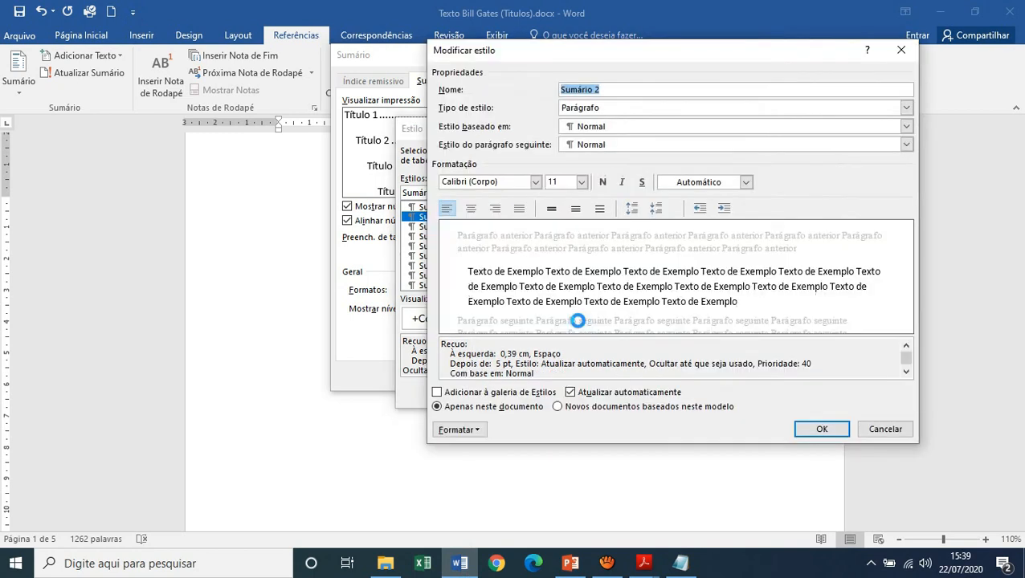
Set the Sumário 2 style's font to Arial, size 12
click(535, 181)
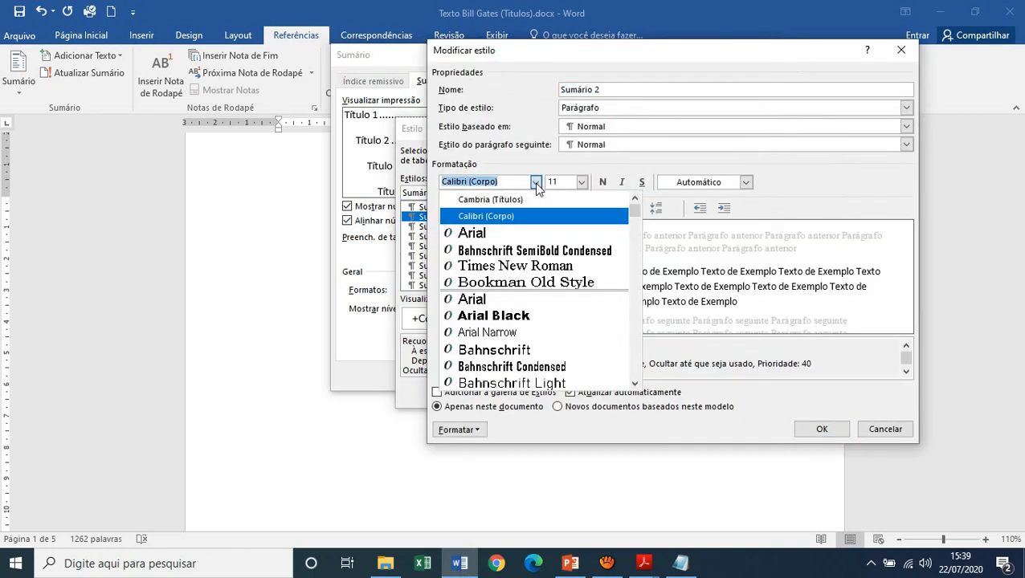
click(526, 231)
click(582, 184)
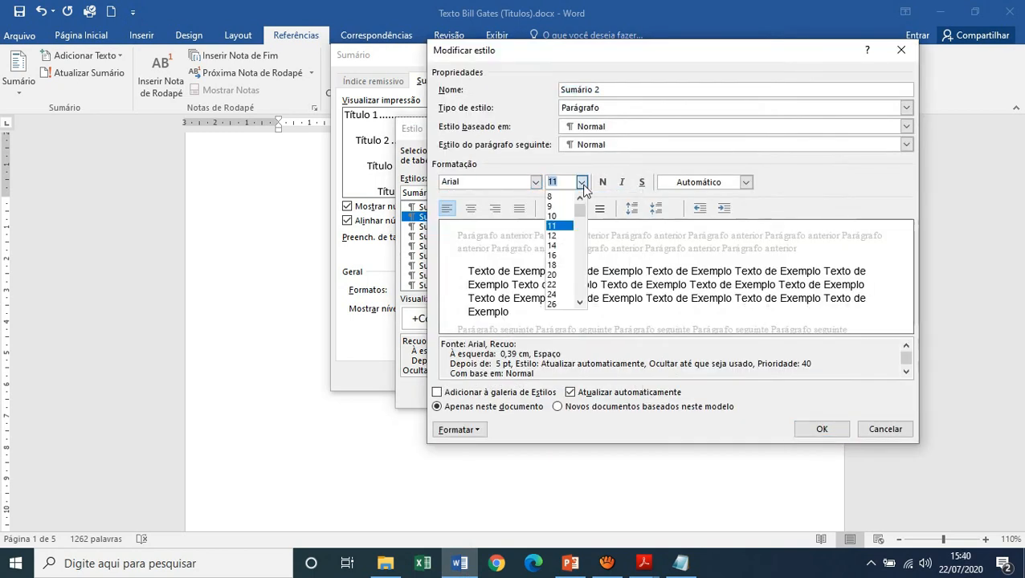
click(567, 238)
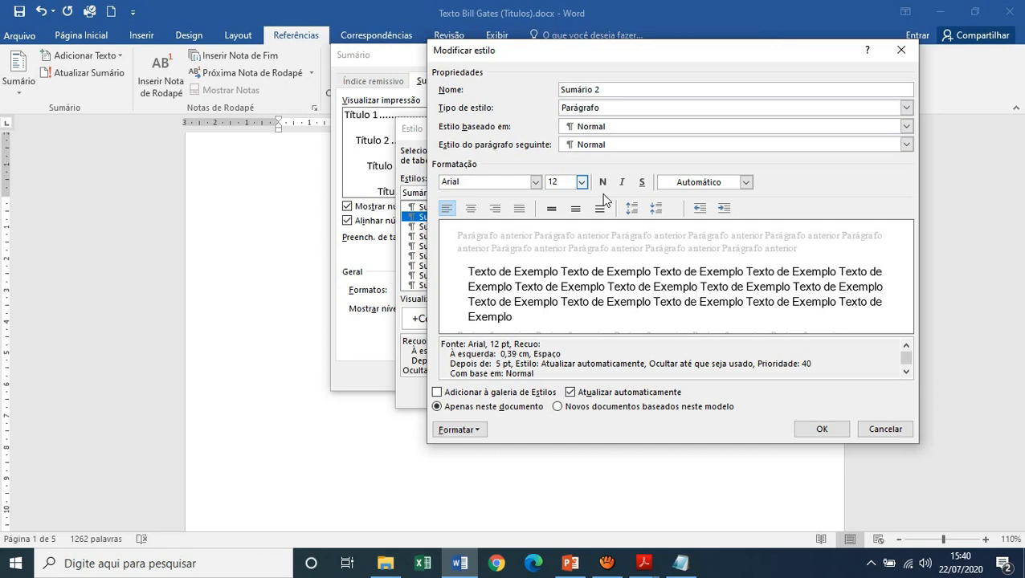
Apply the all-caps font effect to the Sumário 2 style
click(483, 433)
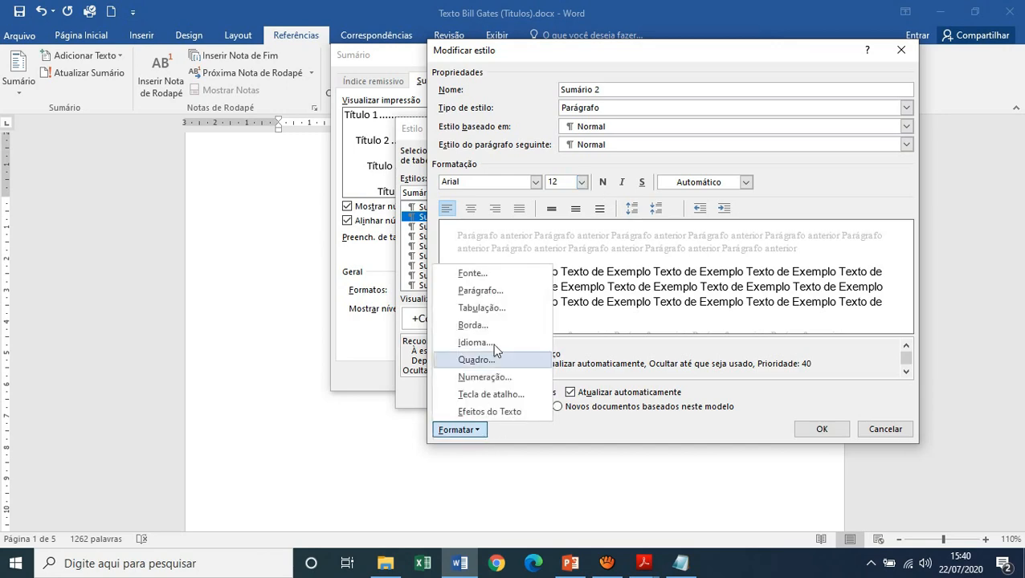
click(474, 273)
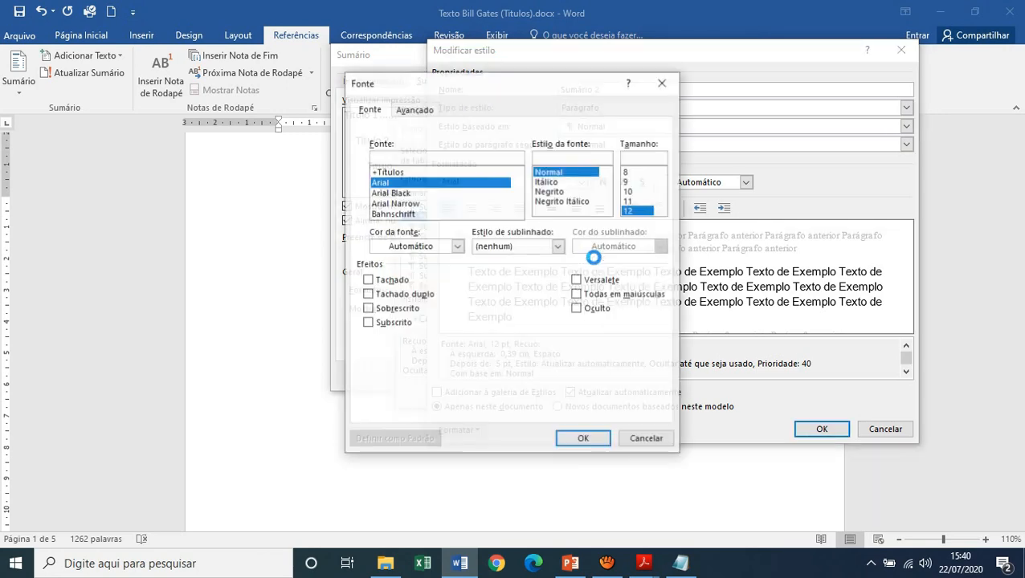
click(608, 299)
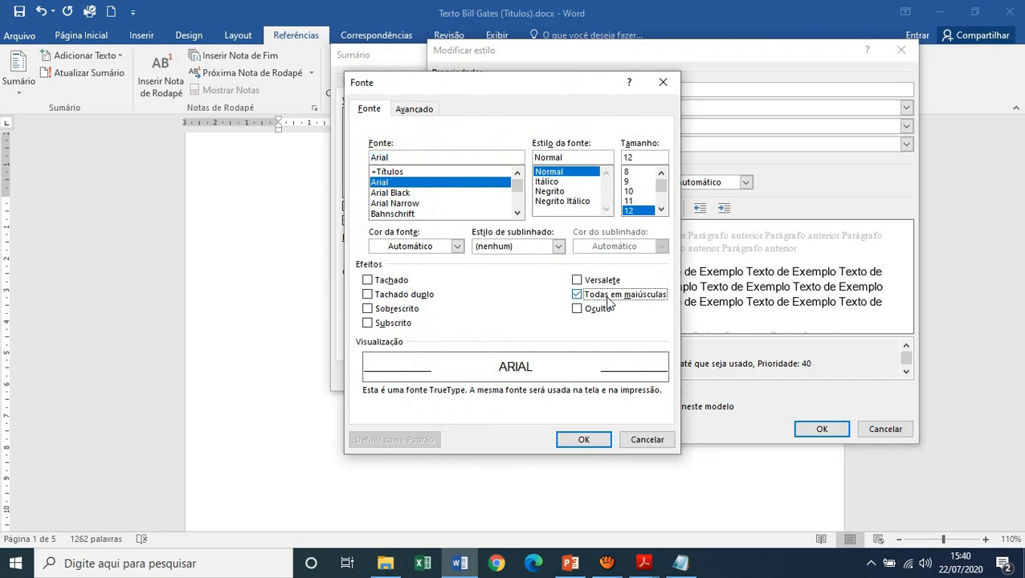
click(601, 441)
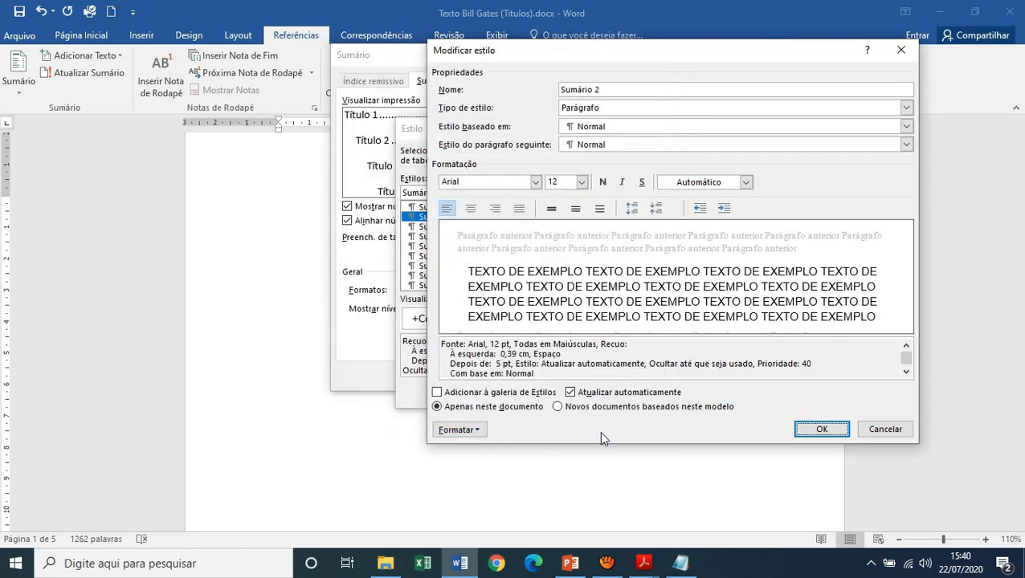
Set the Sumário 2 style's spacing after to 0 pt and its line spacing to Simples
click(458, 430)
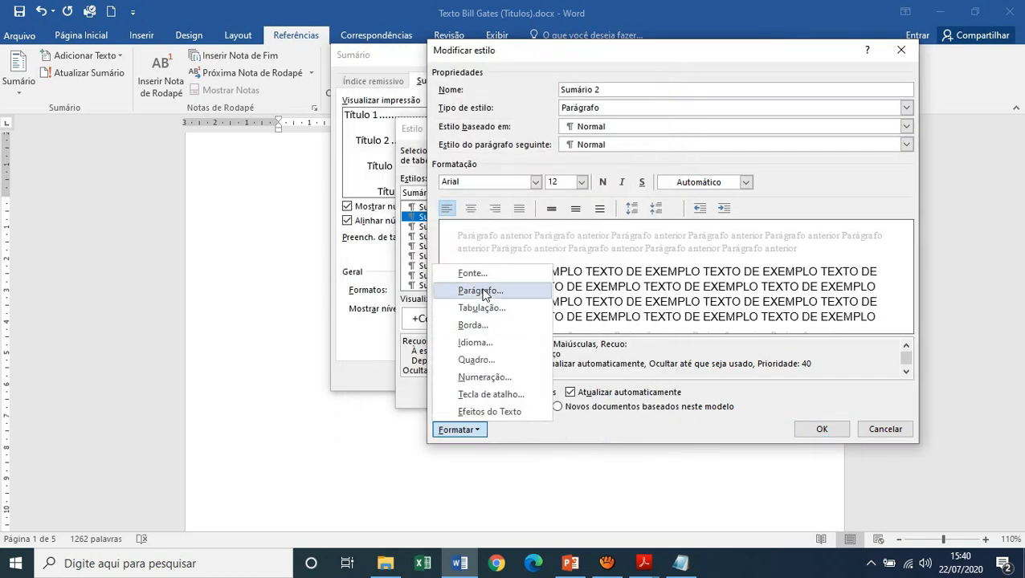
click(480, 291)
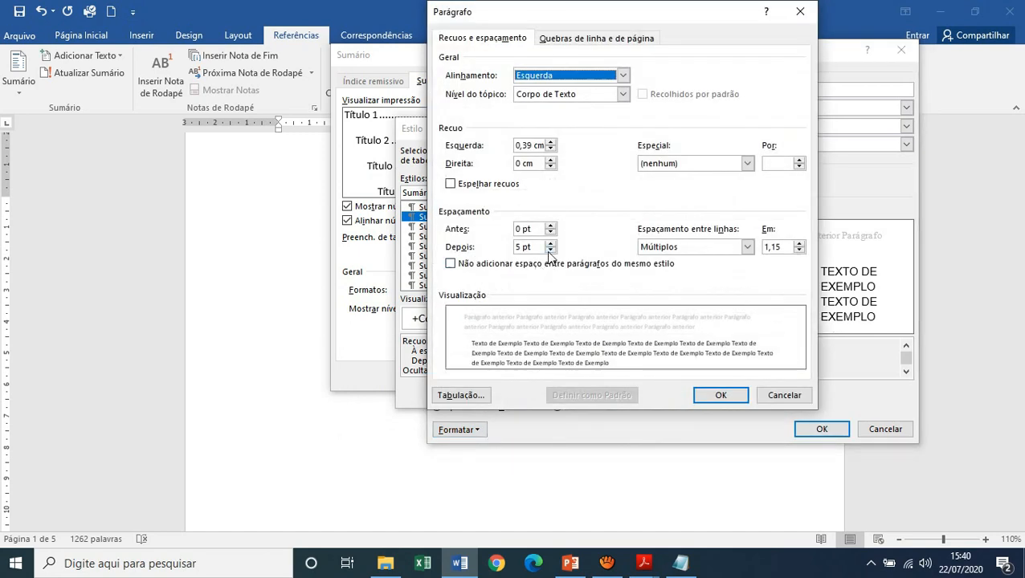
click(550, 251)
click(744, 246)
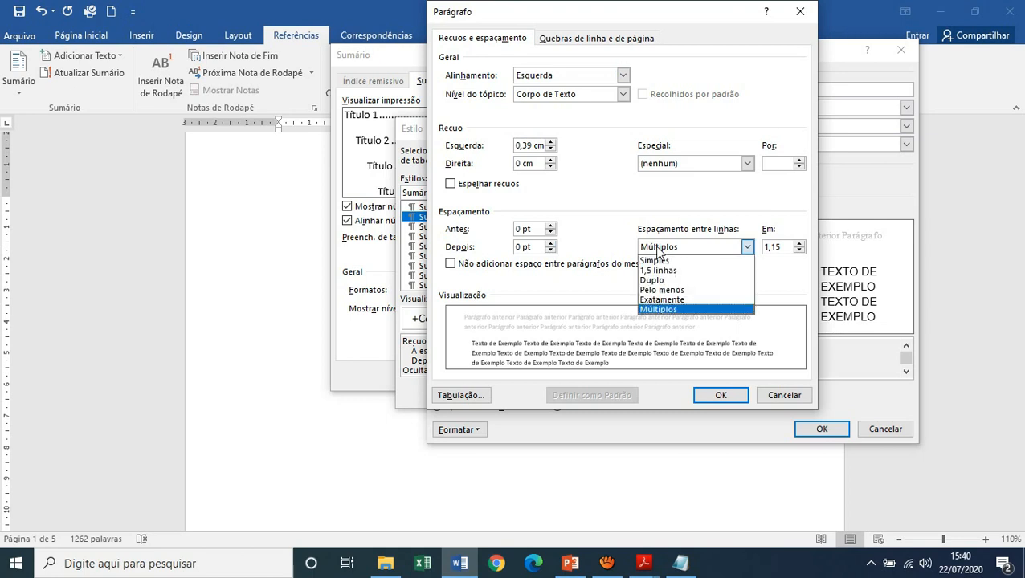
click(658, 259)
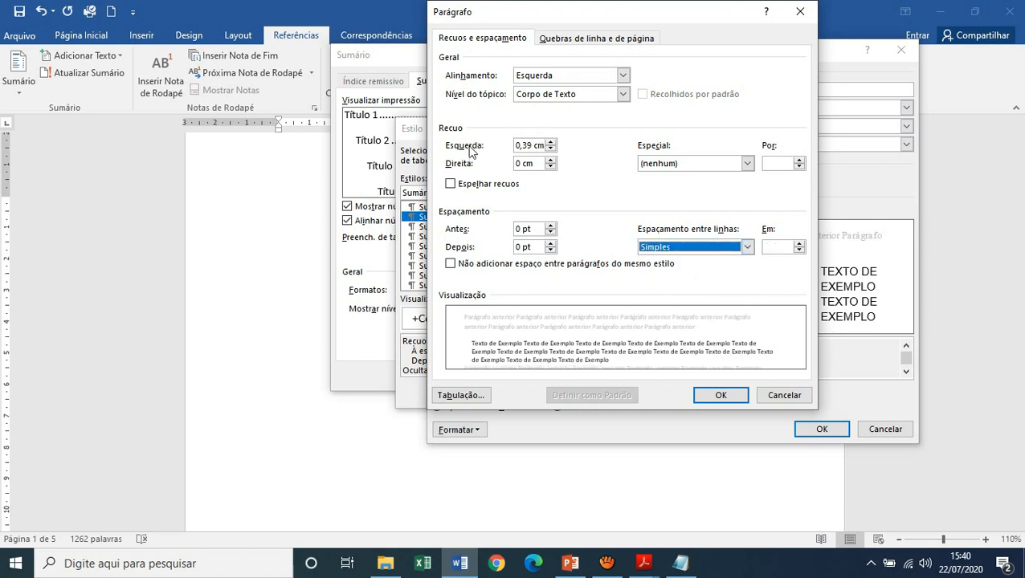
Set the Sumário 2 style's left indent to 0 cm and accept the style changes
click(550, 150)
click(550, 149)
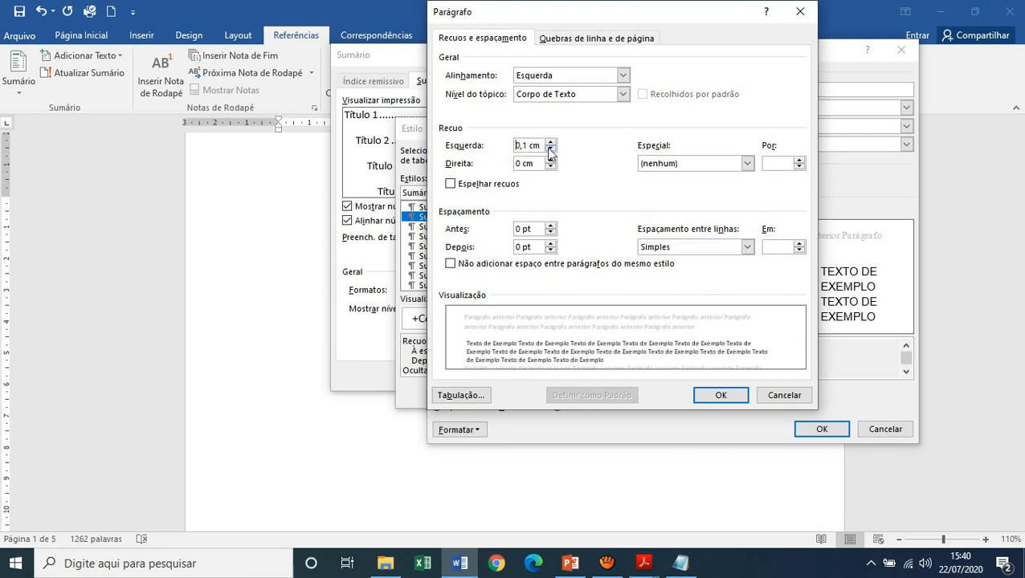
click(550, 150)
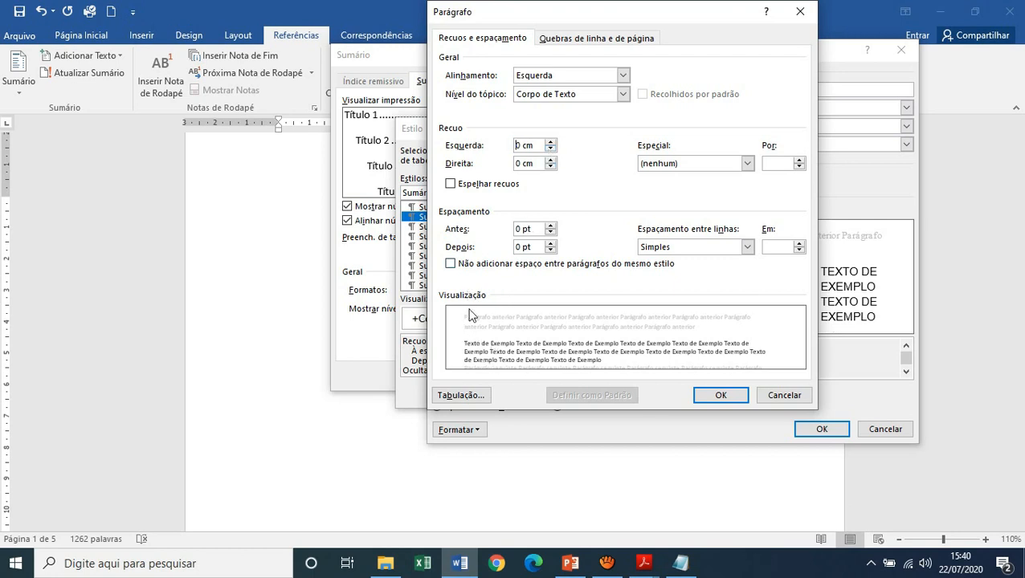
click(729, 397)
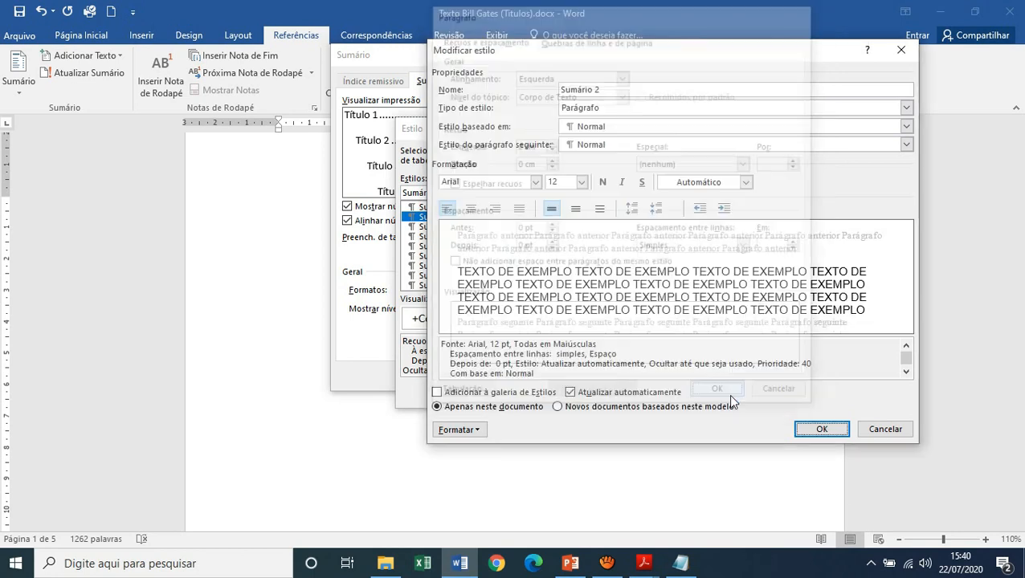
click(823, 430)
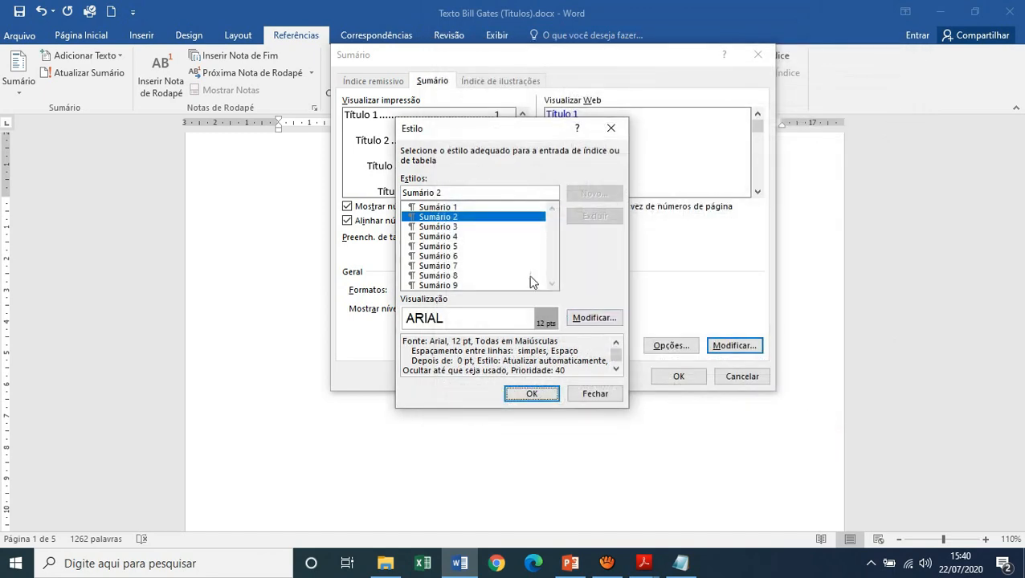
Open the Sumário 3 style for modification and set its font to Arial, size 12, bold
click(448, 228)
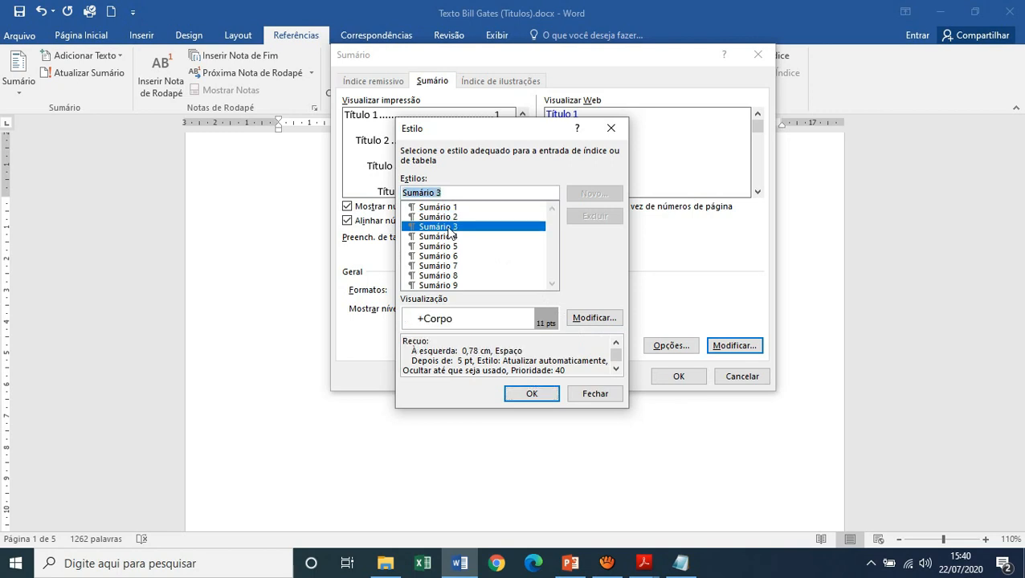
click(592, 317)
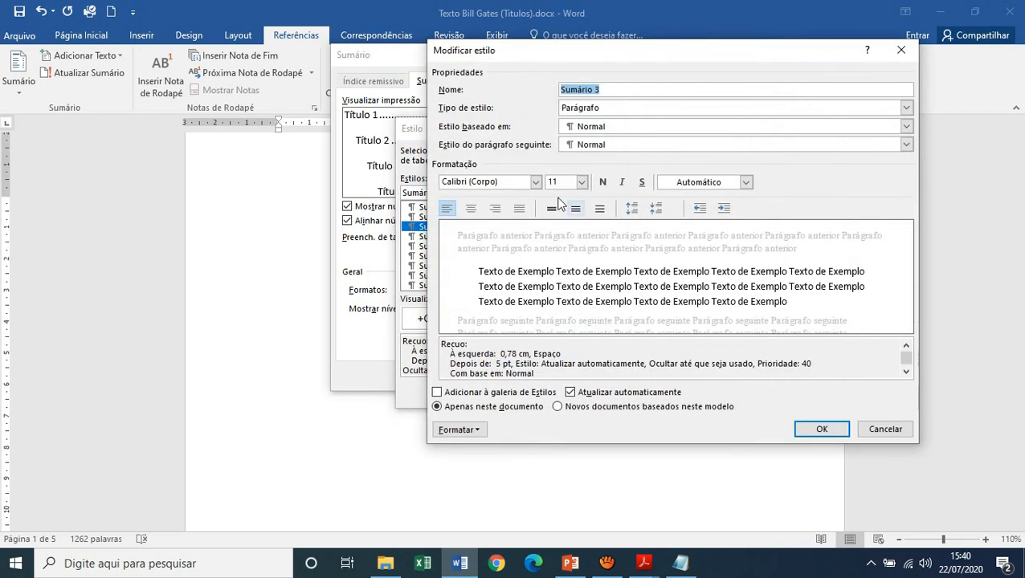
click(535, 181)
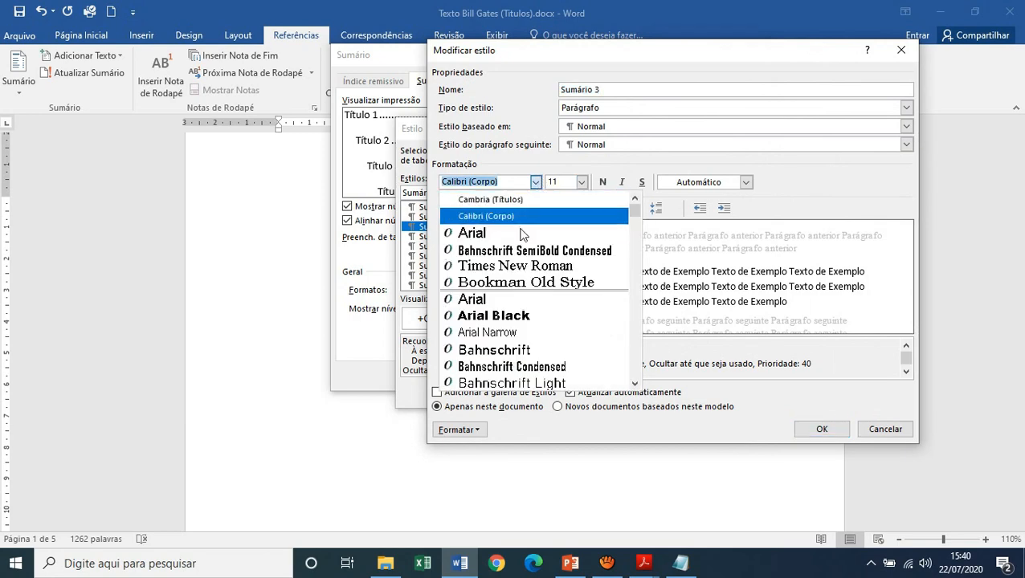
click(523, 233)
click(583, 183)
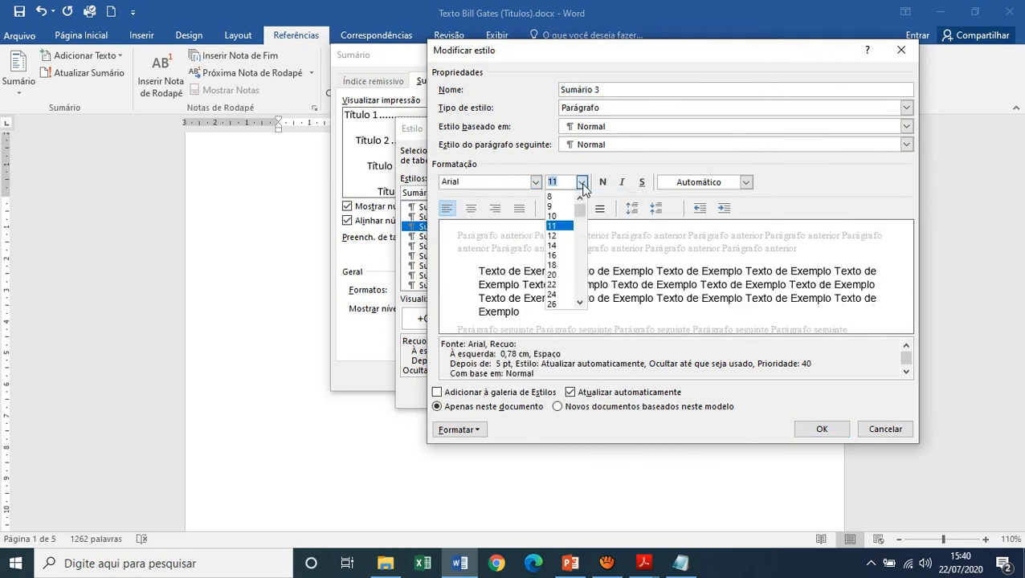
click(567, 235)
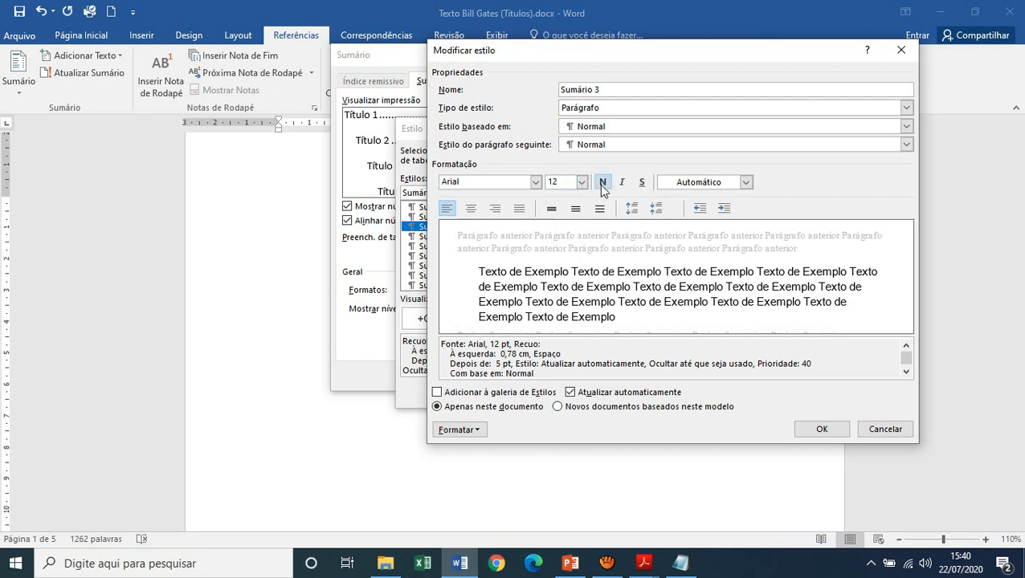
click(603, 183)
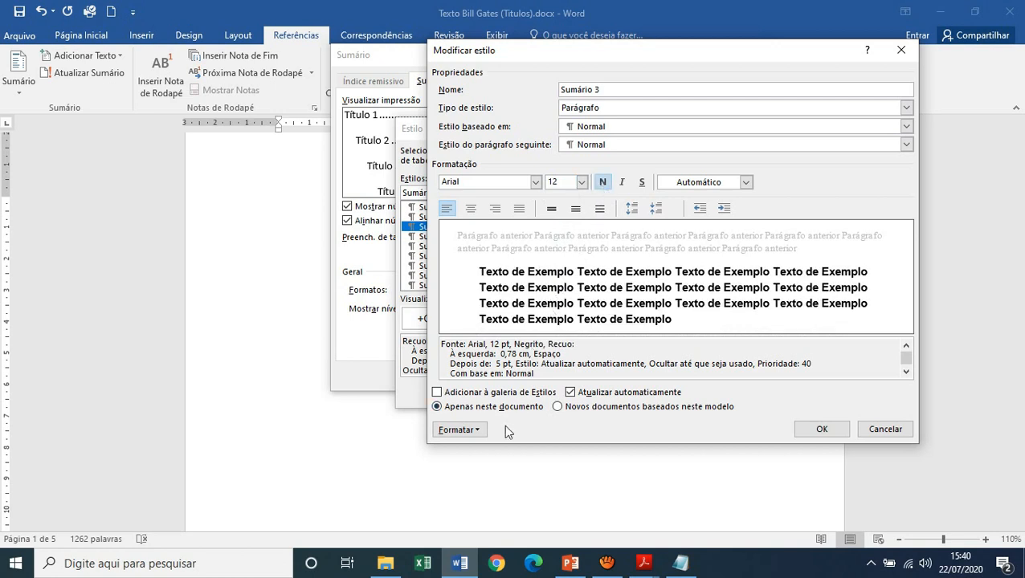
Set the Sumário 3 style's spacing after to 0 pt and its line spacing to Simples
click(479, 432)
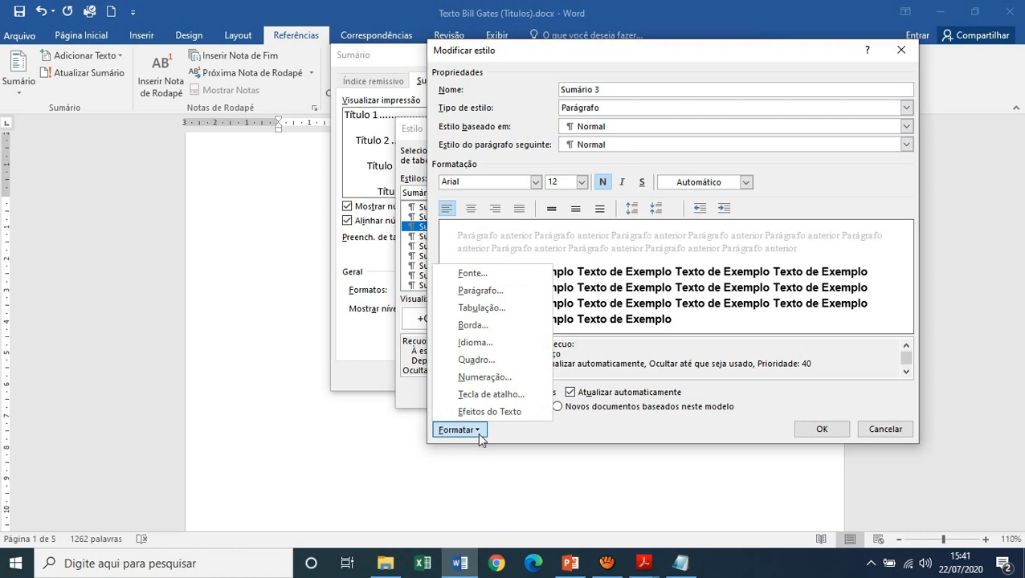
click(492, 292)
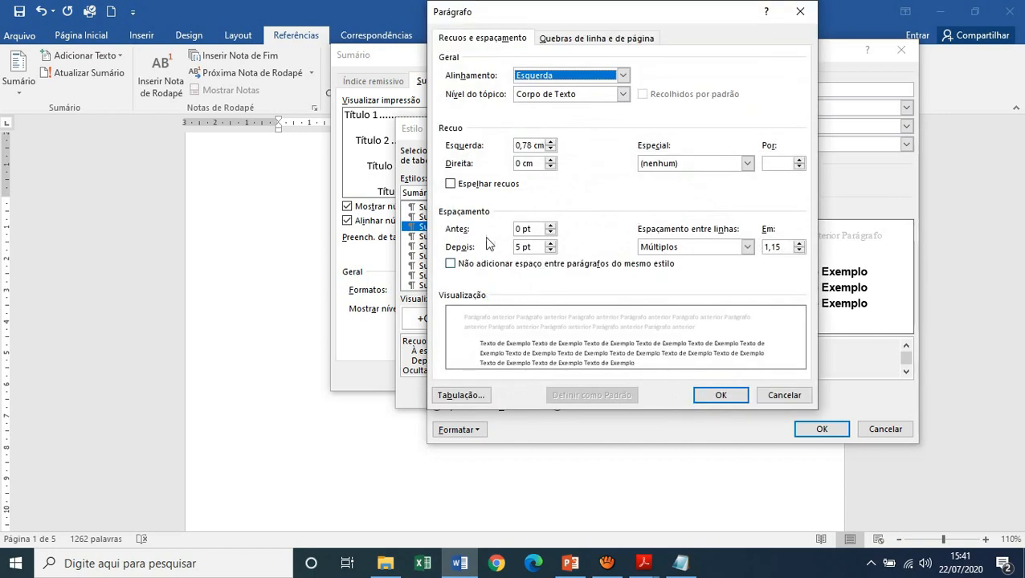
click(551, 250)
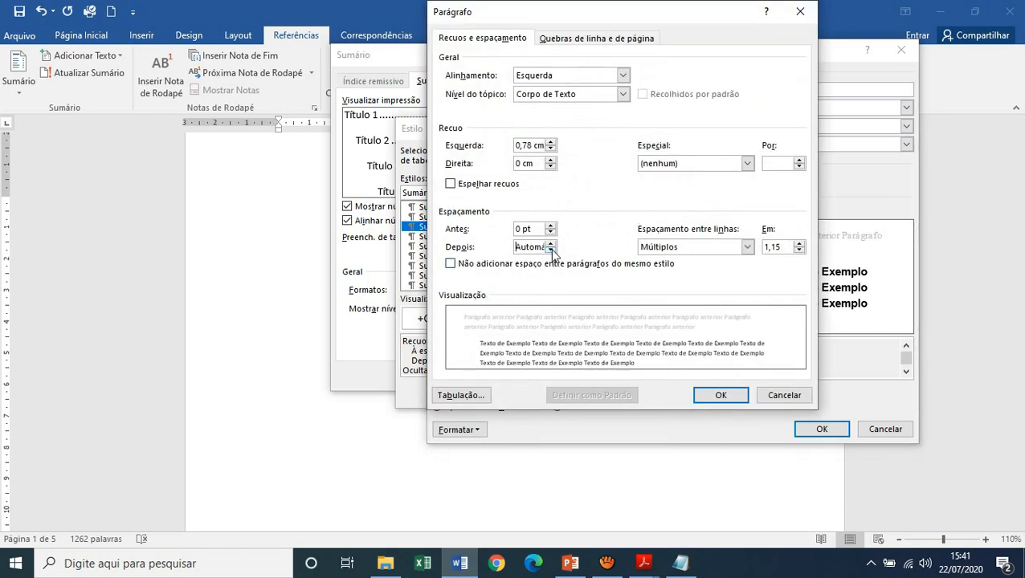
click(687, 251)
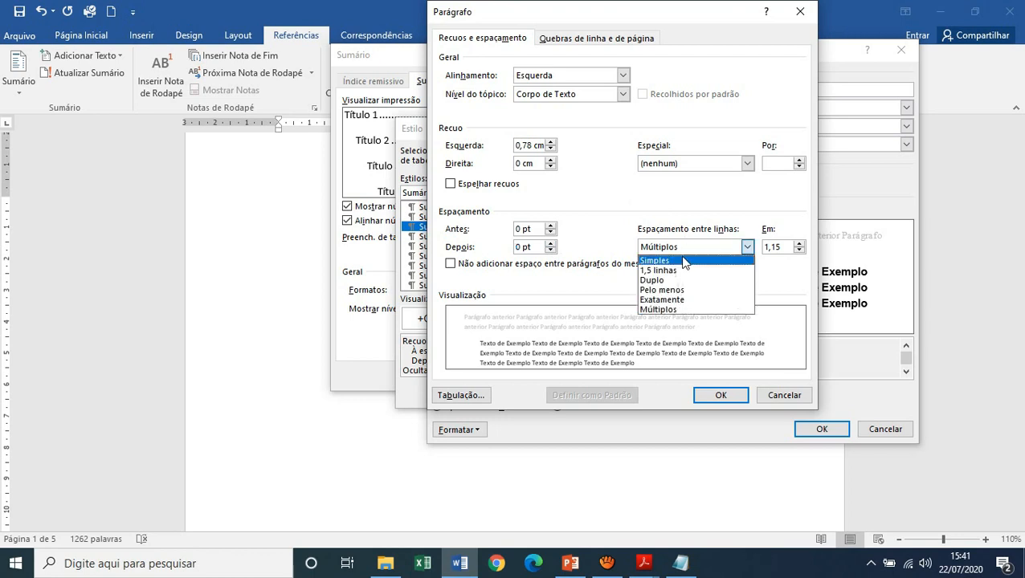
click(678, 261)
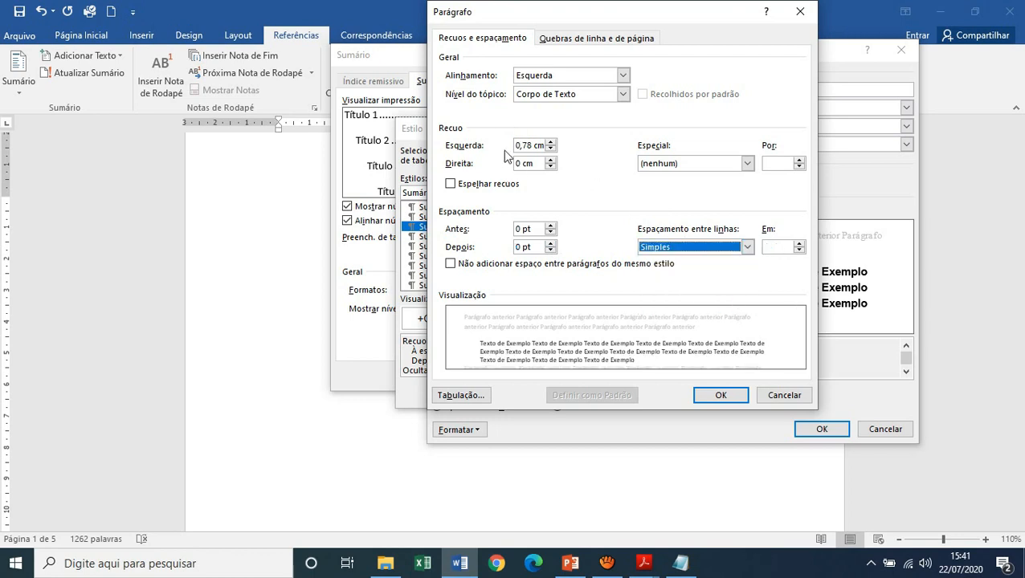
Set the Sumário 3 style's left indent to 0 cm and accept the style changes
click(550, 149)
click(550, 149)
click(551, 149)
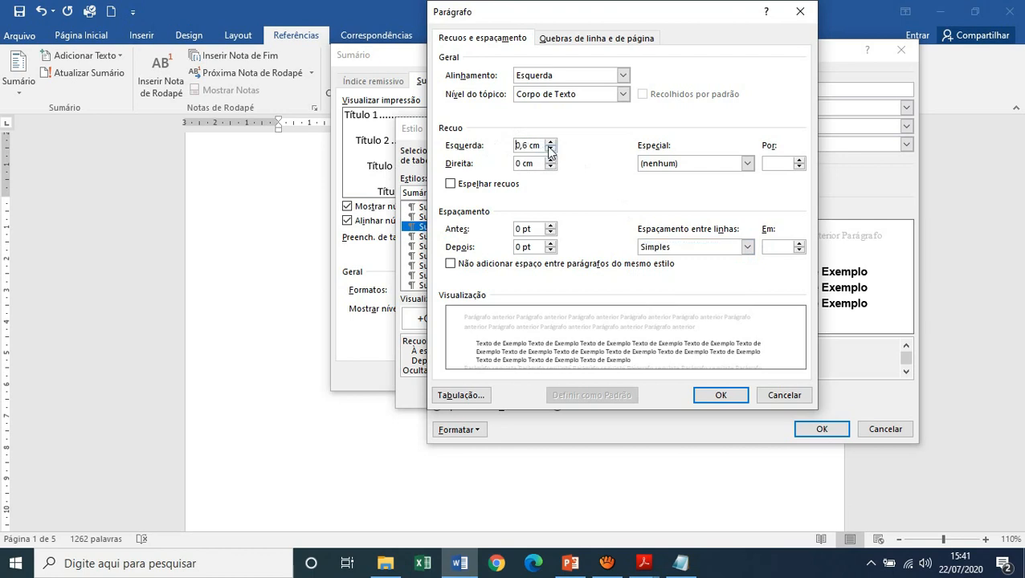
click(550, 149)
click(550, 150)
click(550, 149)
click(550, 150)
click(550, 150)
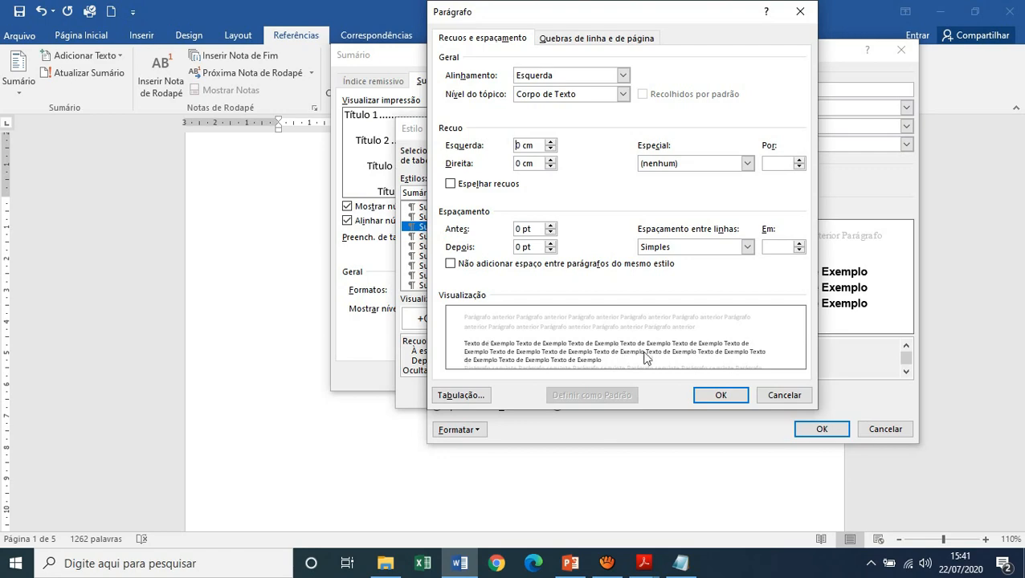
click(717, 394)
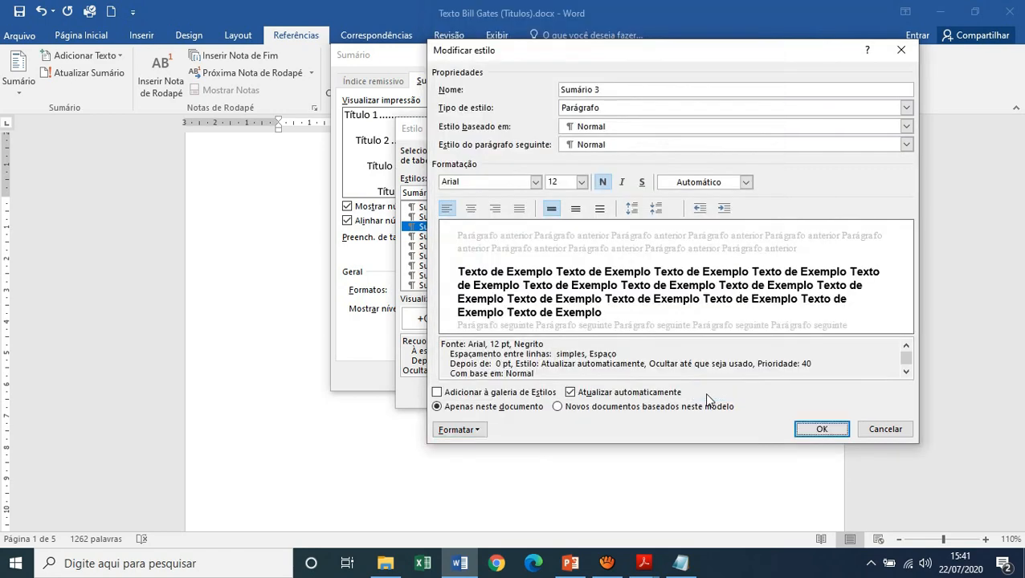
click(809, 428)
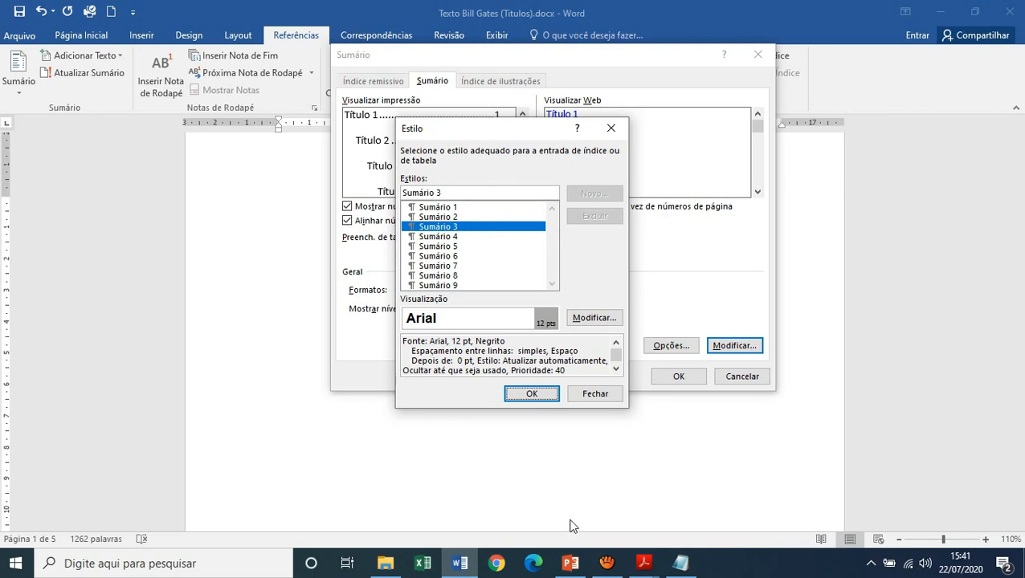
Check the summary in the sample TCC PDF, return to Word, and accept the Sumário styles to insert the table of contents
click(643, 569)
click(661, 498)
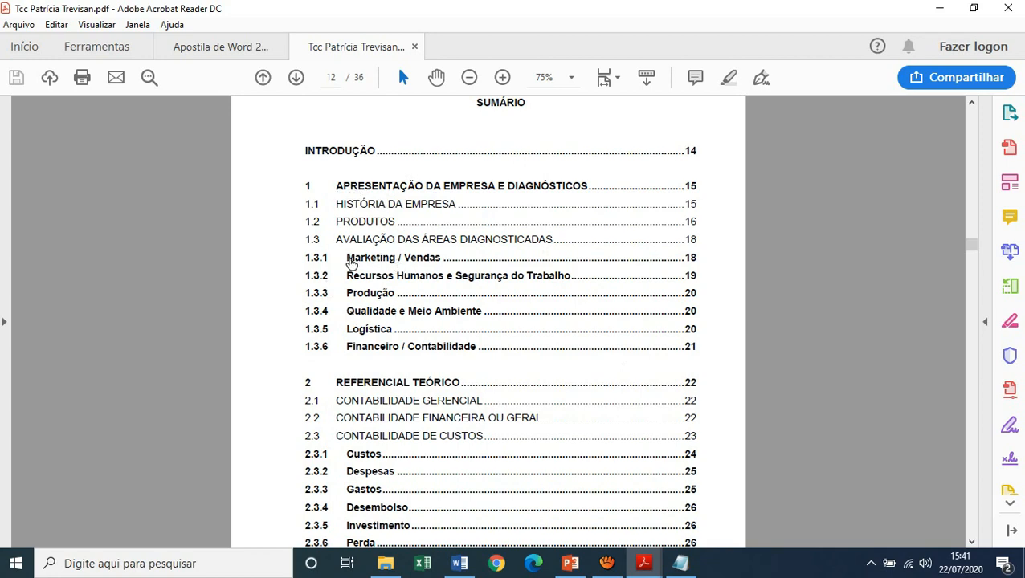
click(460, 564)
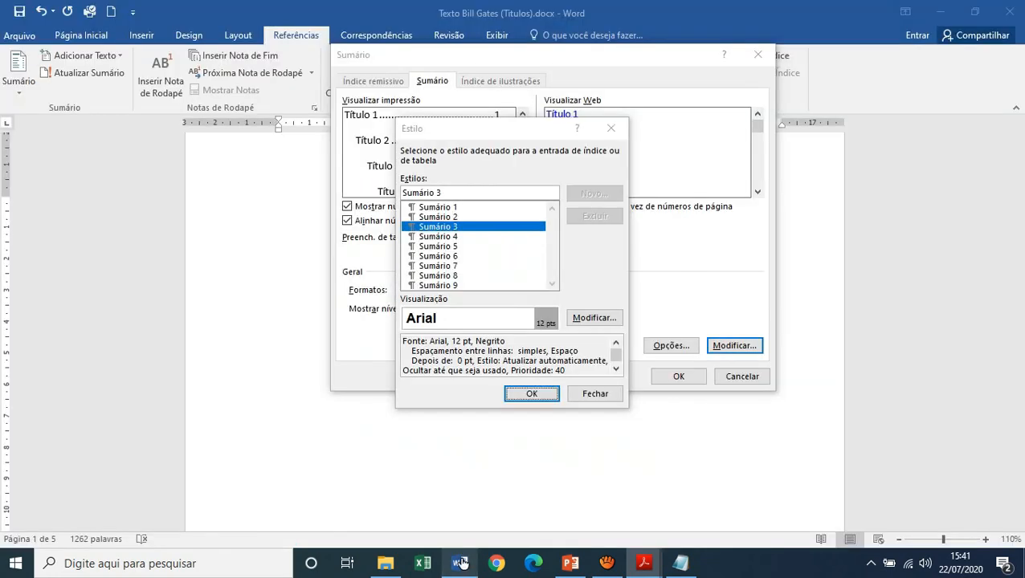
click(531, 393)
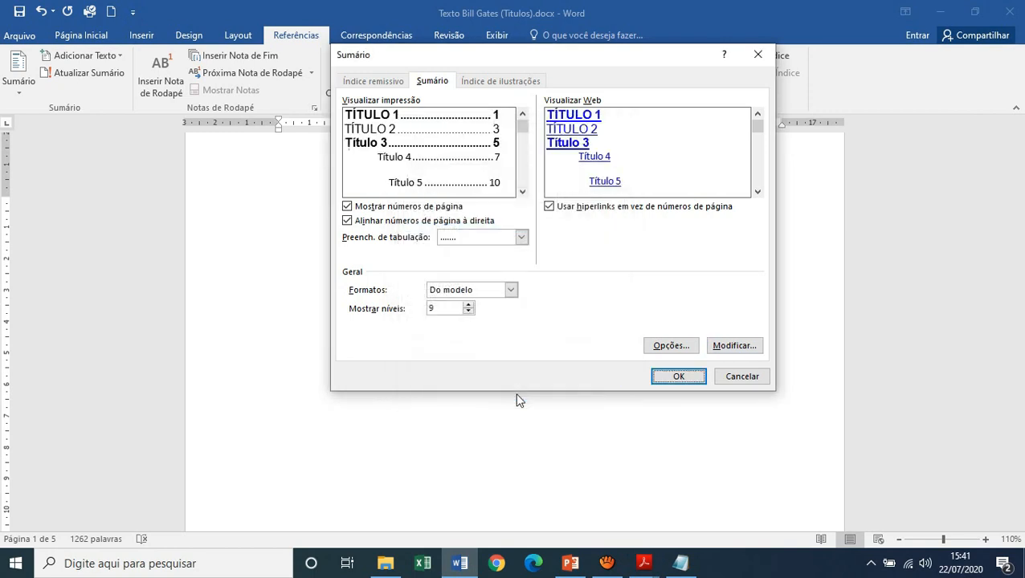
click(676, 380)
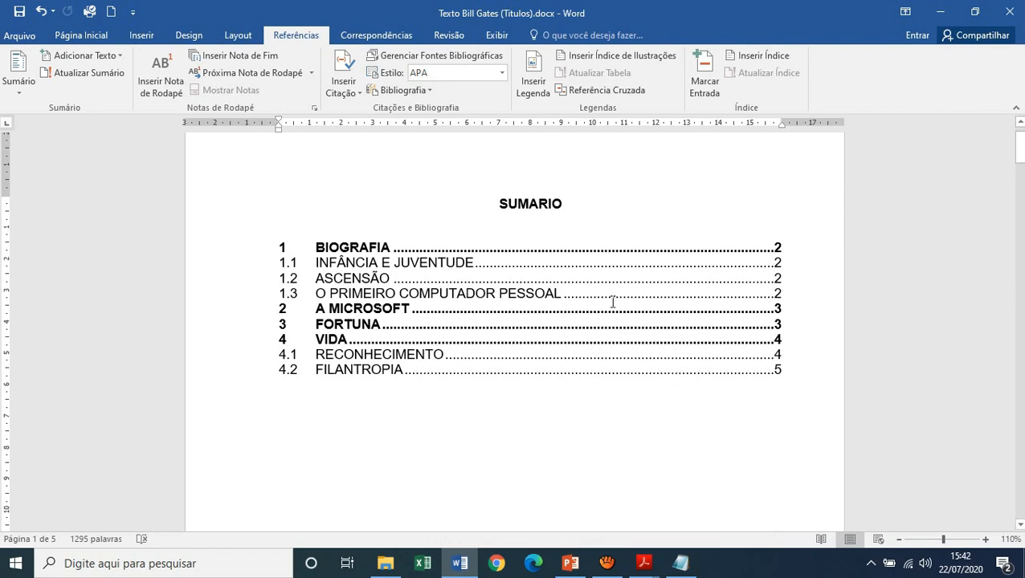
Check the section spacing in the sample PDF's summary and insert blank lines in Word's table of contents before A MICROSOFT, FORTUNA and VIDA
click(82, 35)
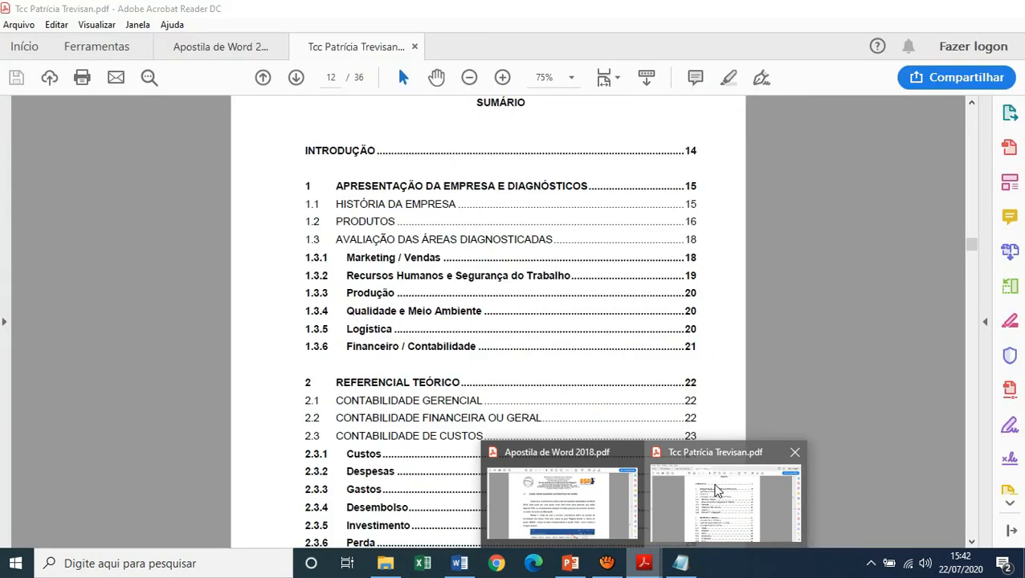
click(715, 492)
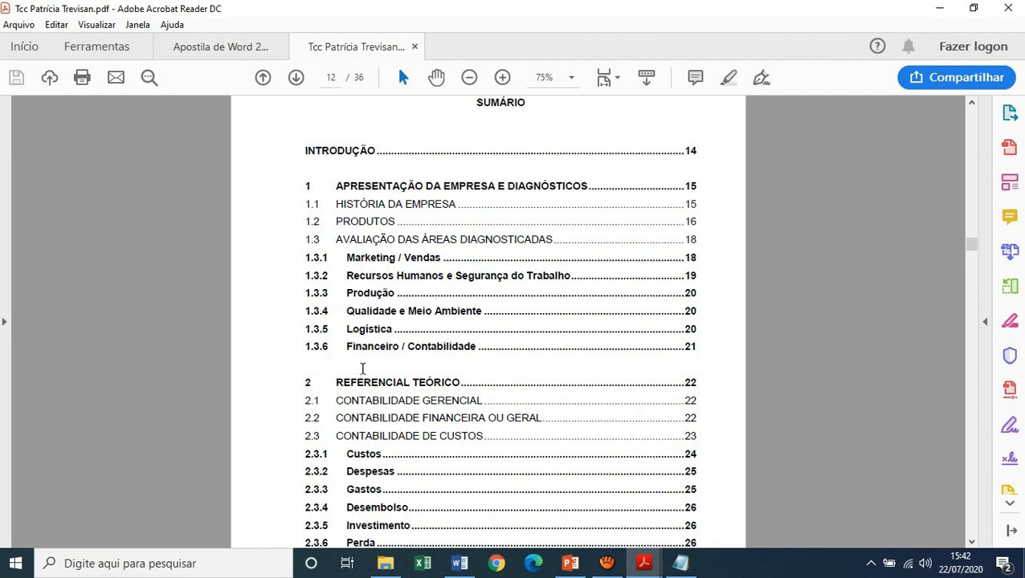
click(971, 543)
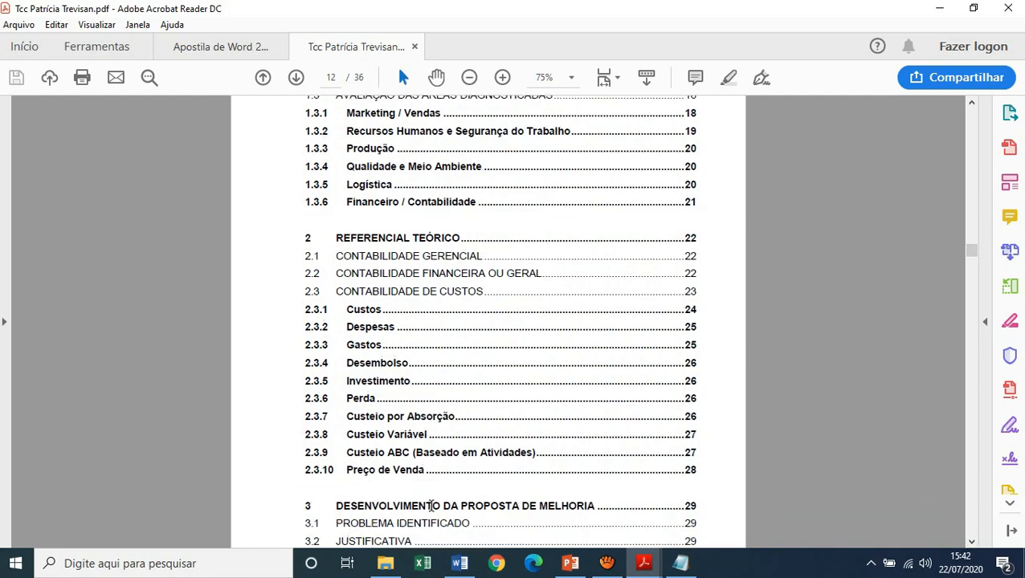
click(459, 565)
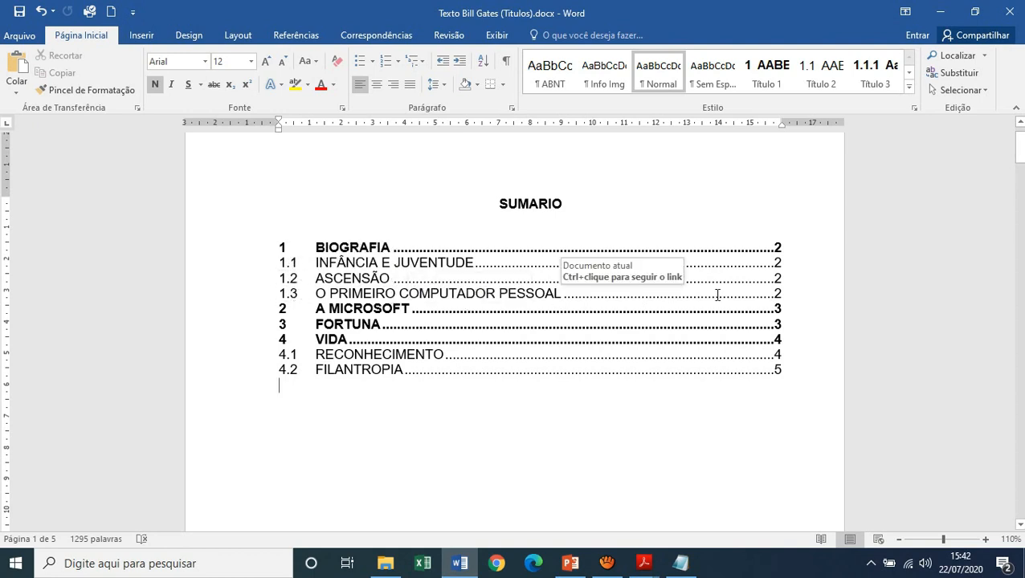
click(788, 293)
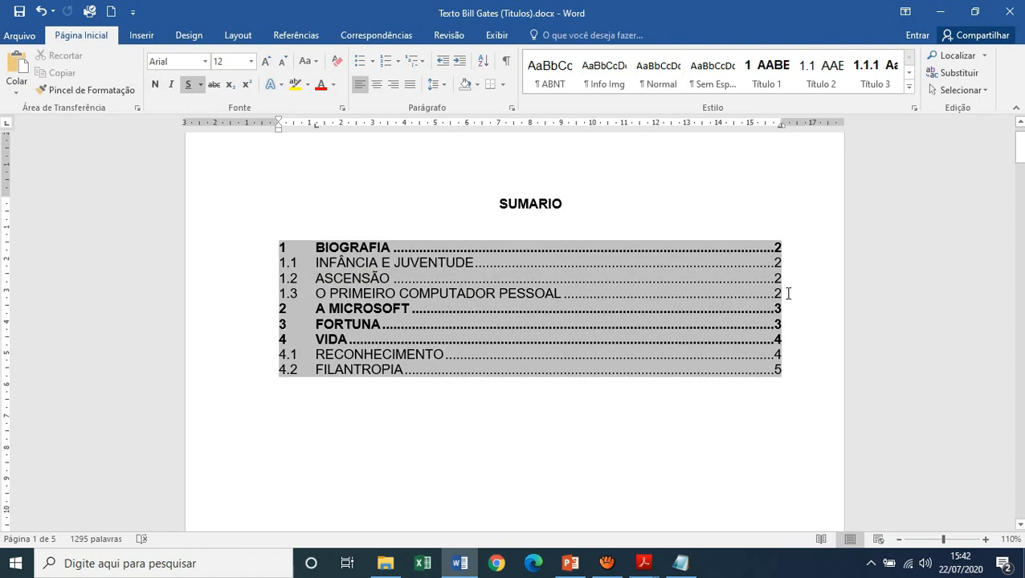
key(Return)
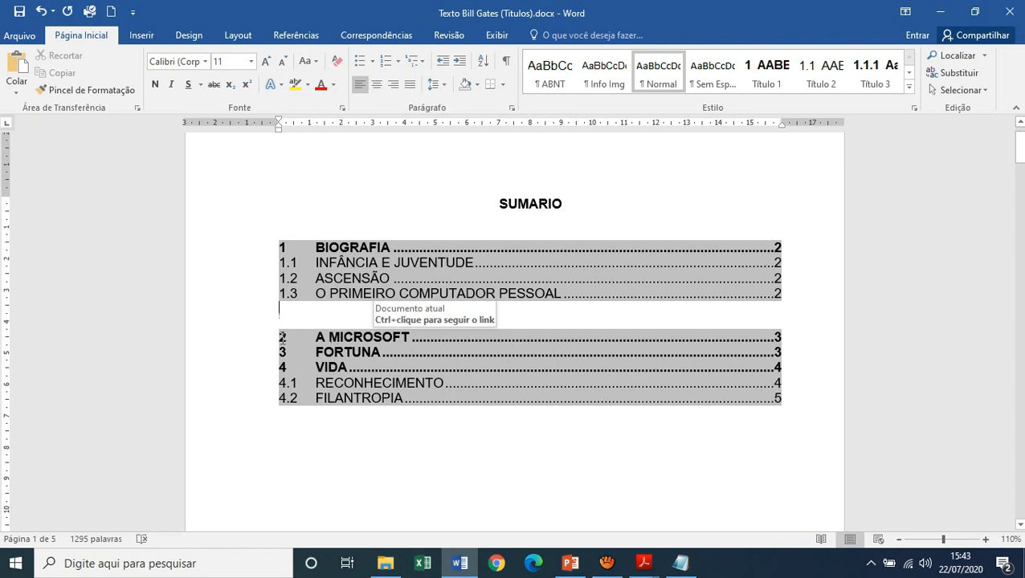
click(792, 335)
key(Return)
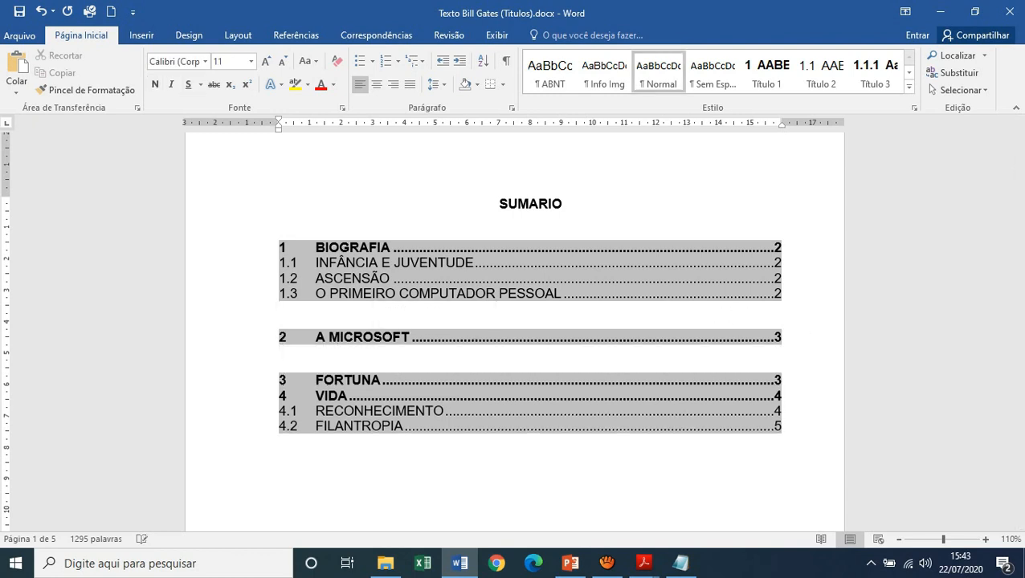
click(790, 382)
key(Return)
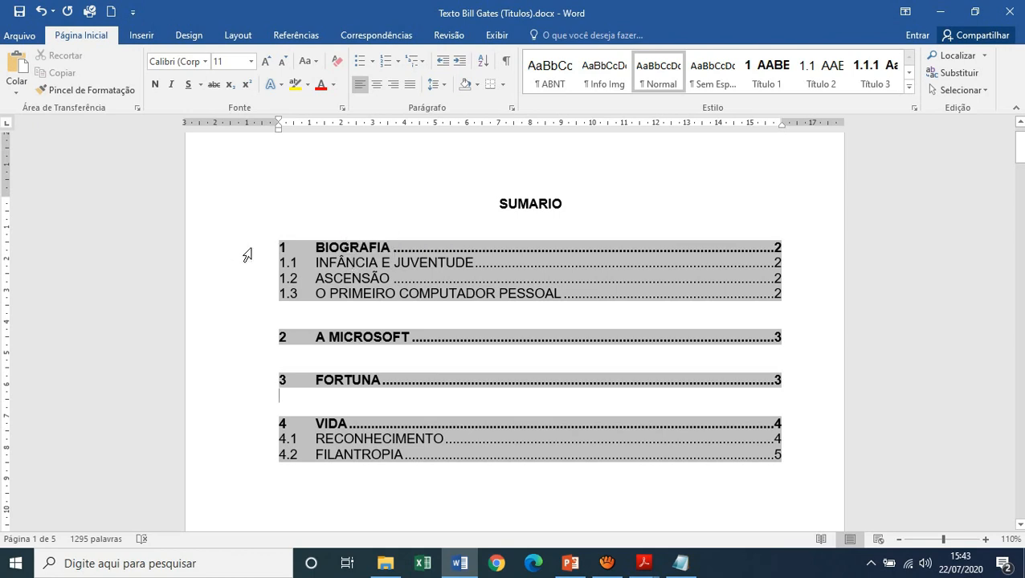
Set the line spacing of the entire table of contents, from BIOGRAFIA to FILANTROPIA, to 1,5
drag(247, 255, 247, 301)
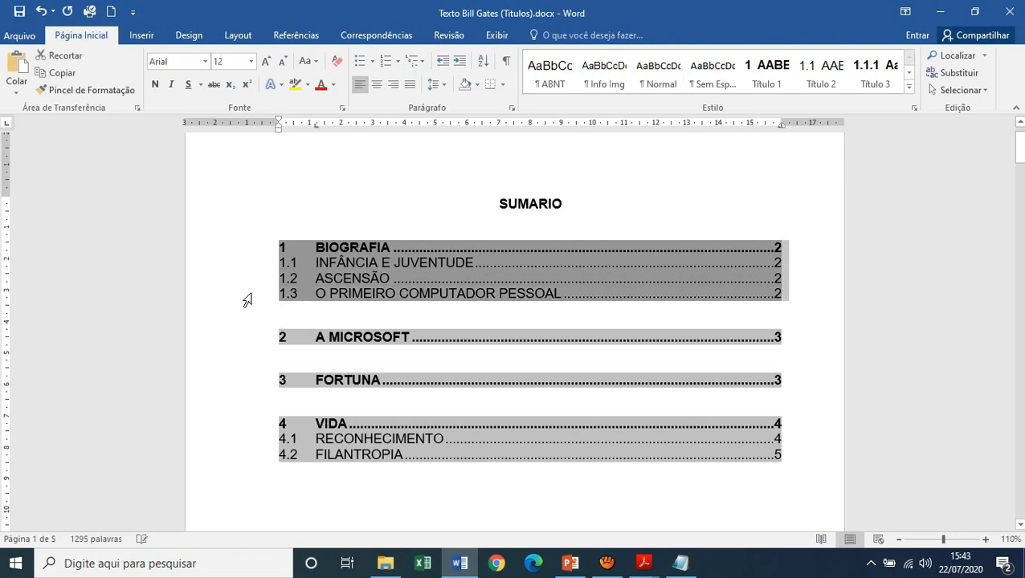
drag(256, 254, 258, 297)
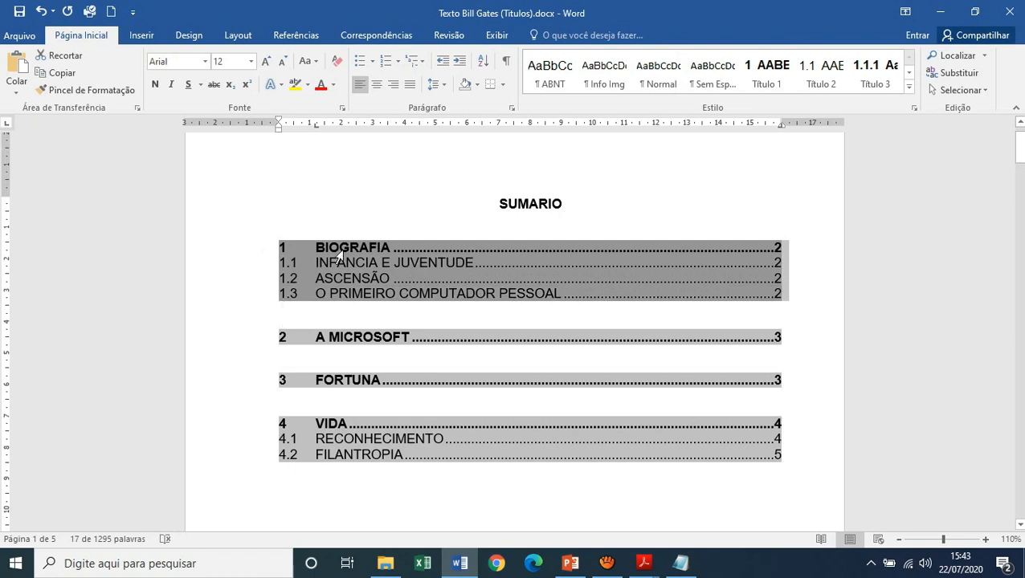
click(439, 86)
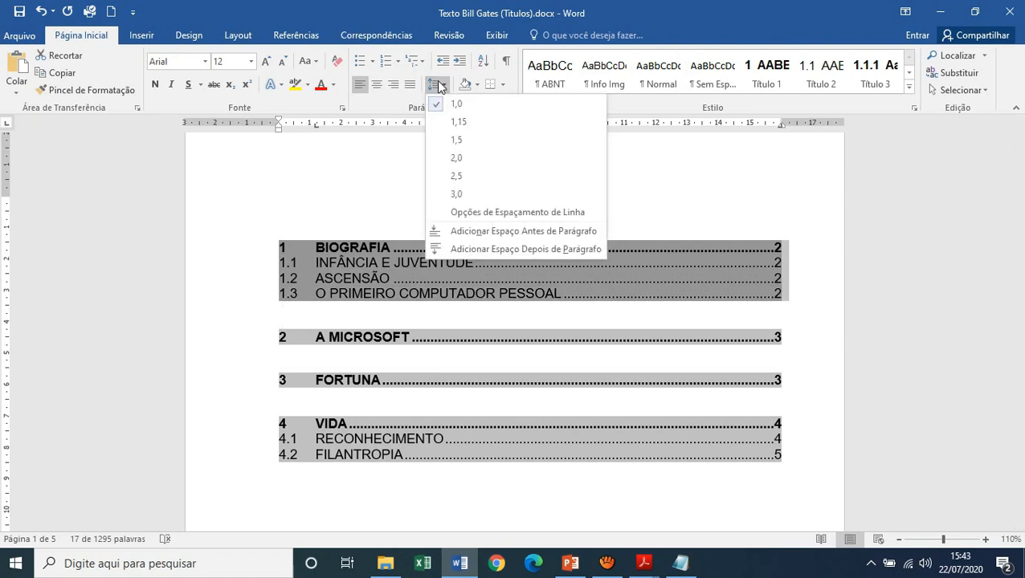
click(455, 141)
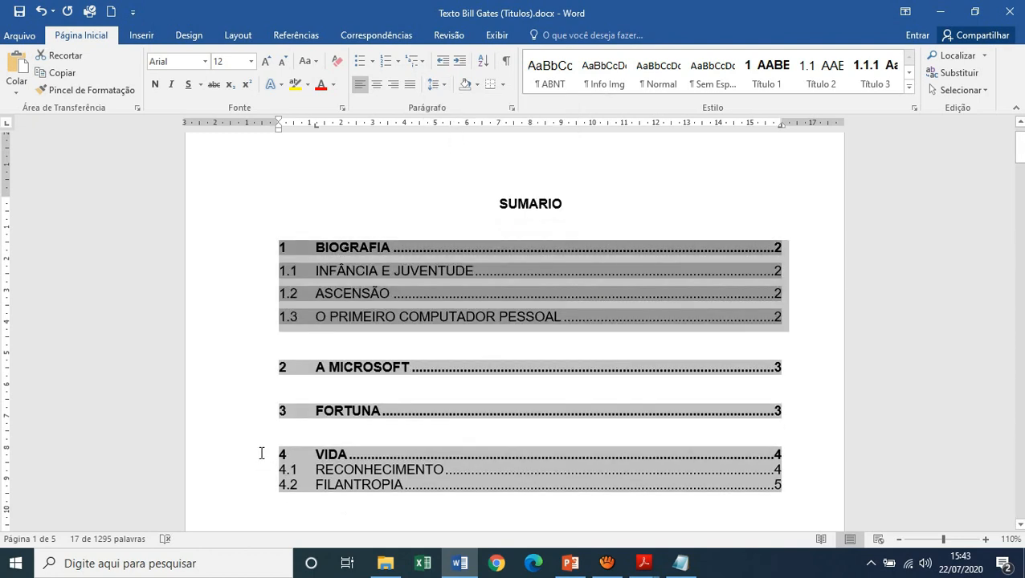
drag(261, 455, 257, 489)
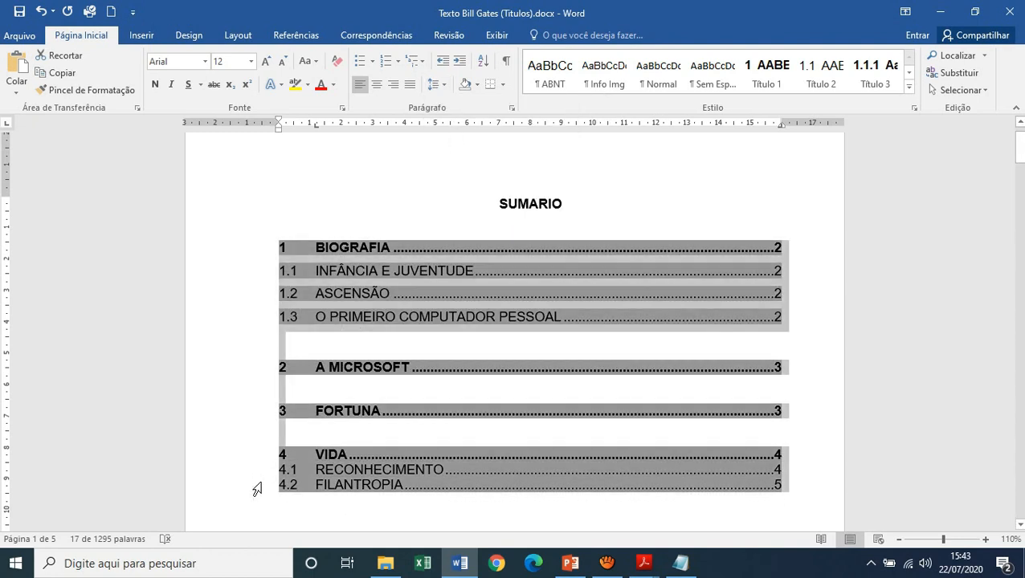
click(434, 84)
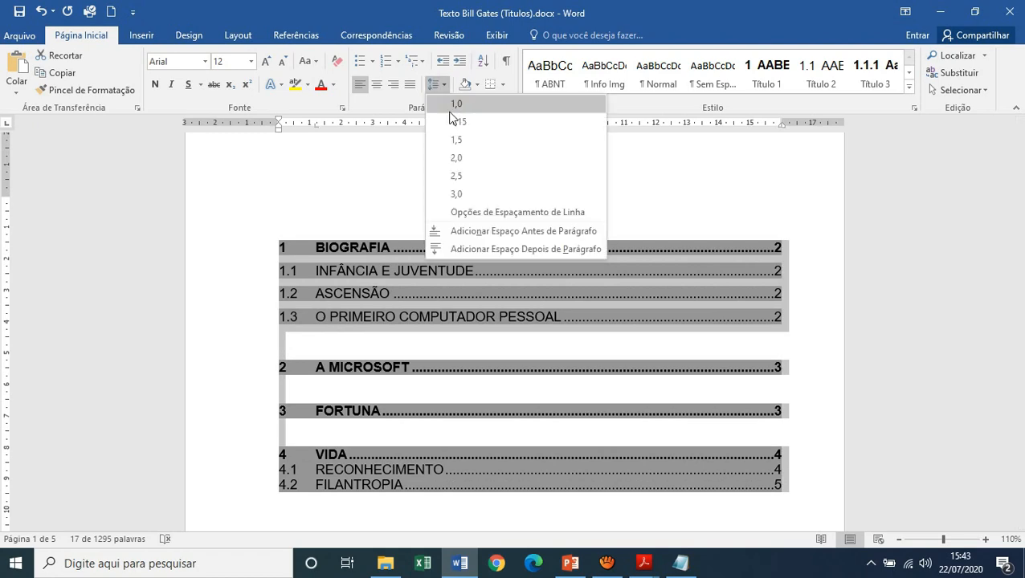
click(454, 141)
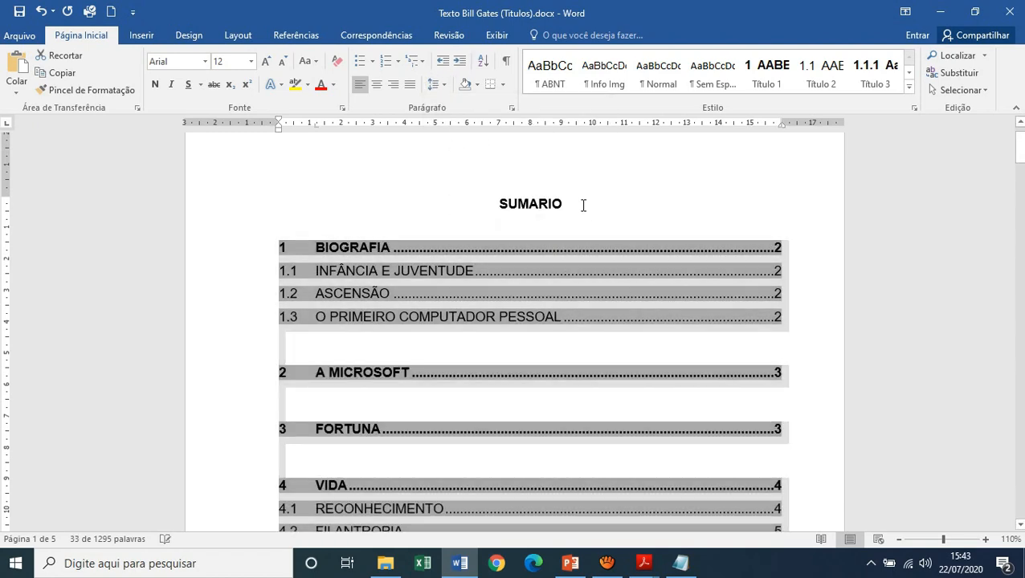
click(583, 206)
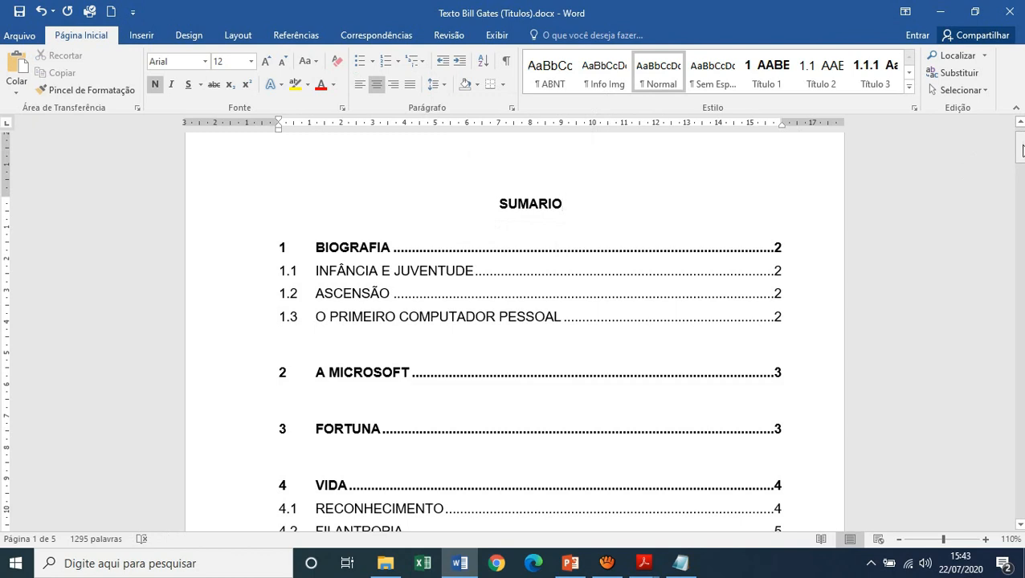
Zoom the document out to 90% and review the layout of the whole table of contents page
drag(1023, 152, 1022, 160)
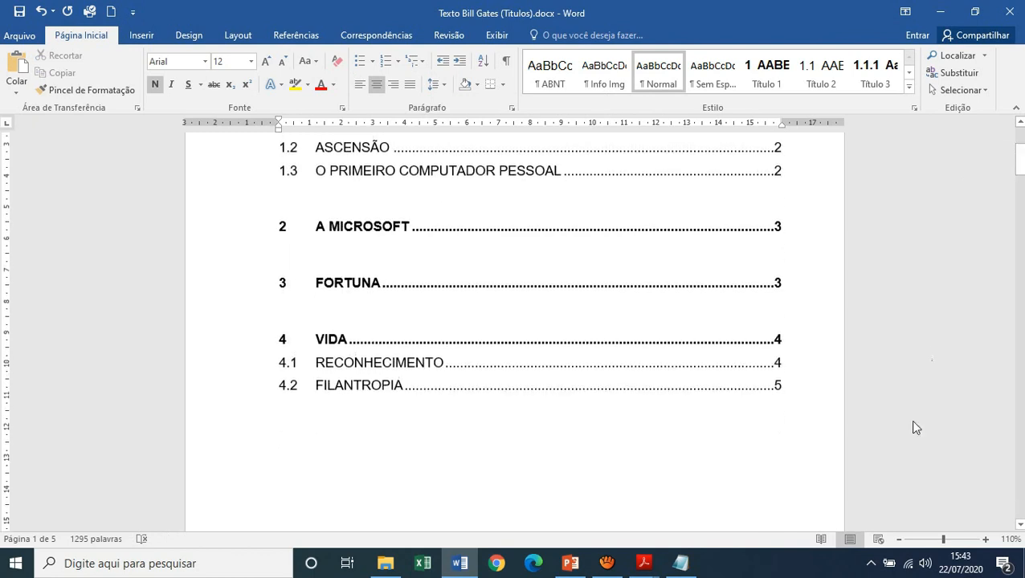
click(899, 539)
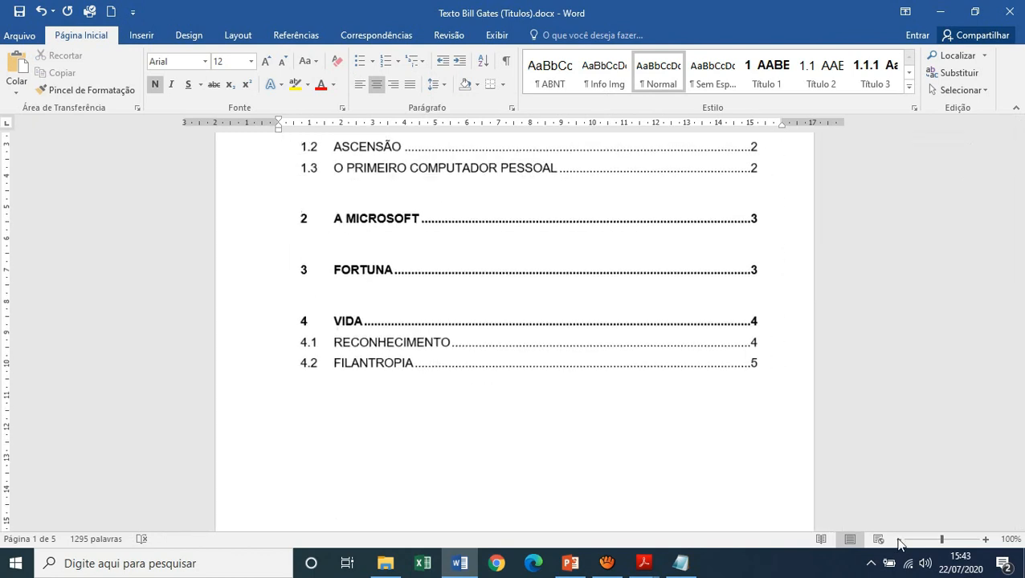
click(899, 539)
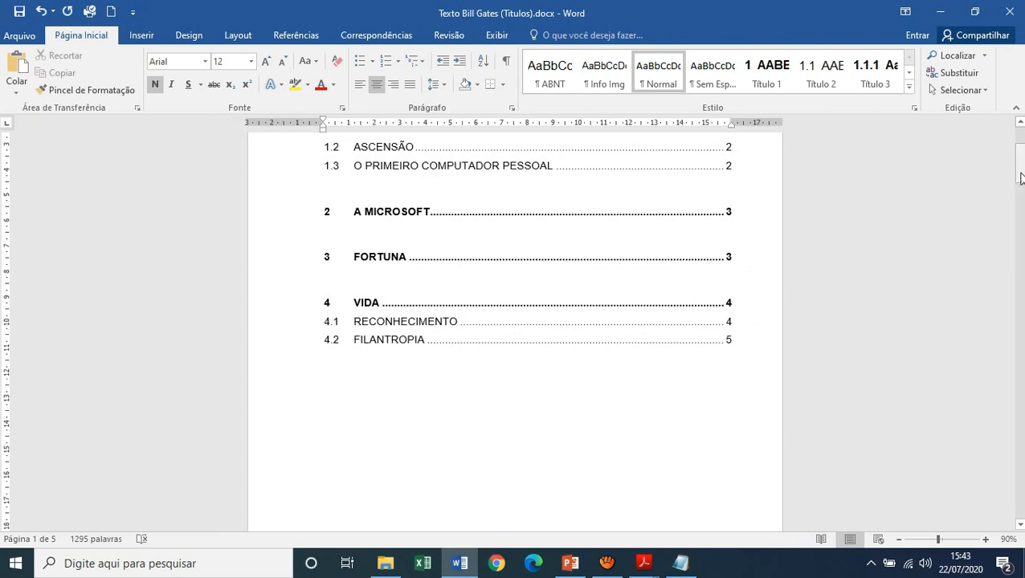
drag(1021, 178, 1021, 167)
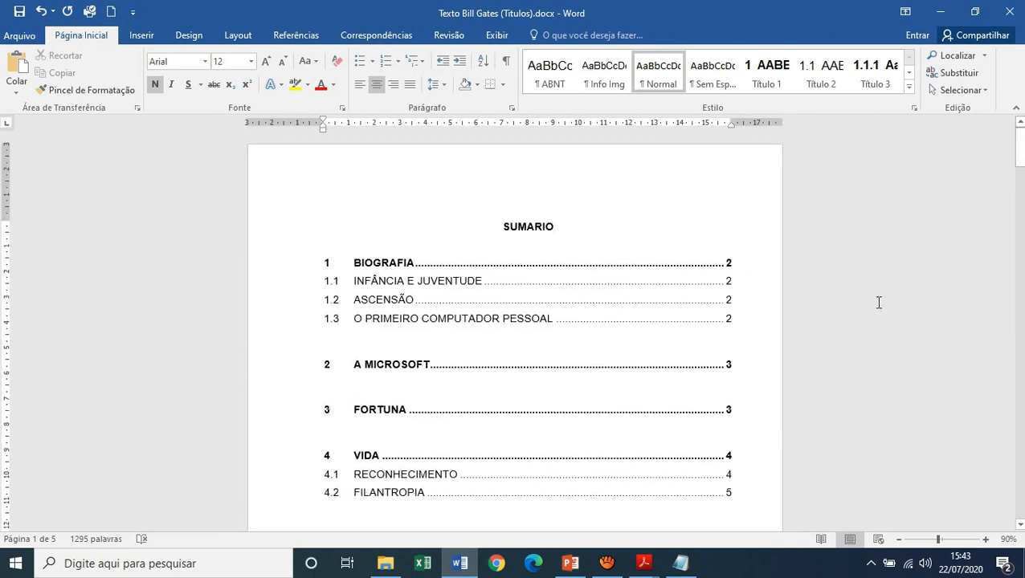